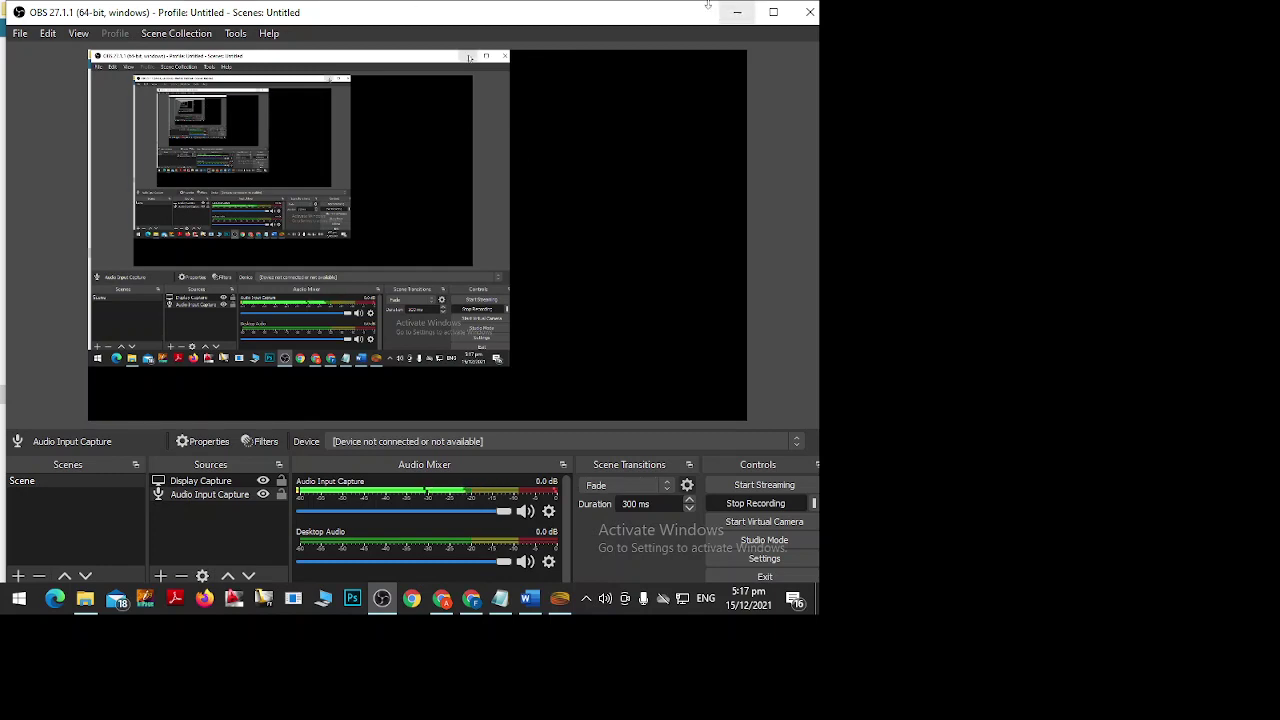
Switch from OBS Studio to the Word window using the taskbar icon.
click(535, 603)
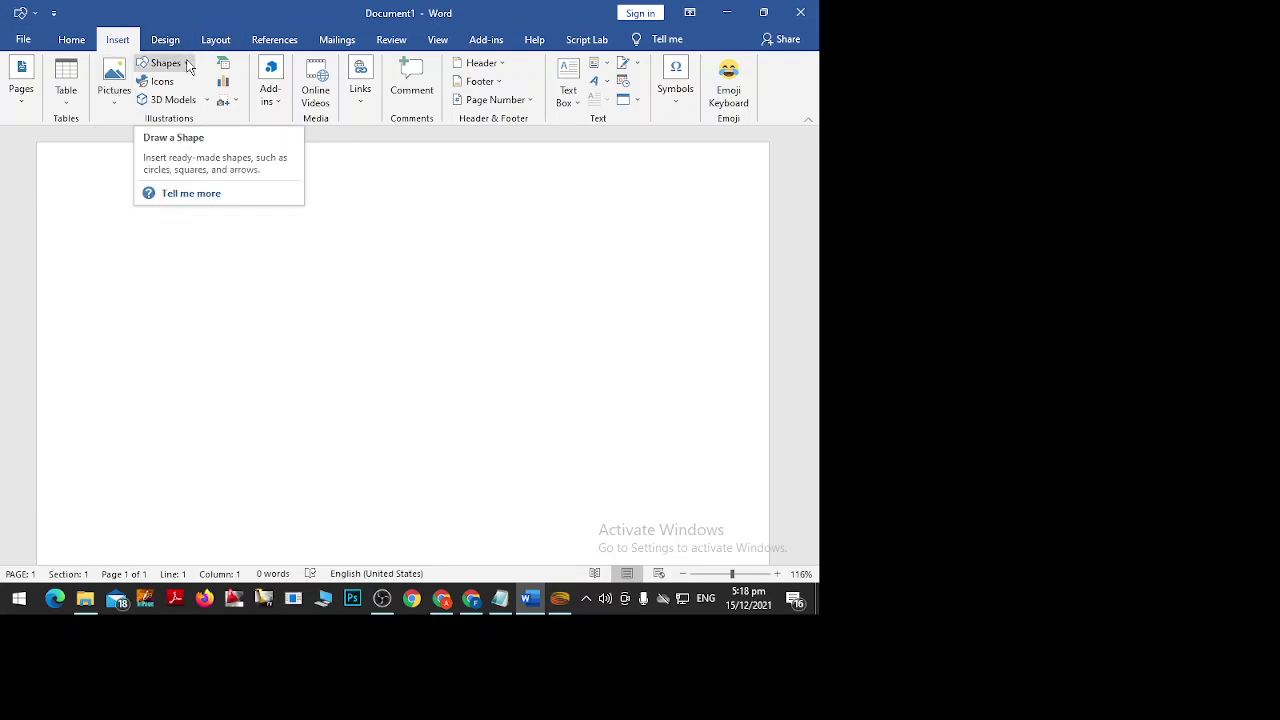
Show the Shapes gallery from Word's Insert tab.
click(185, 65)
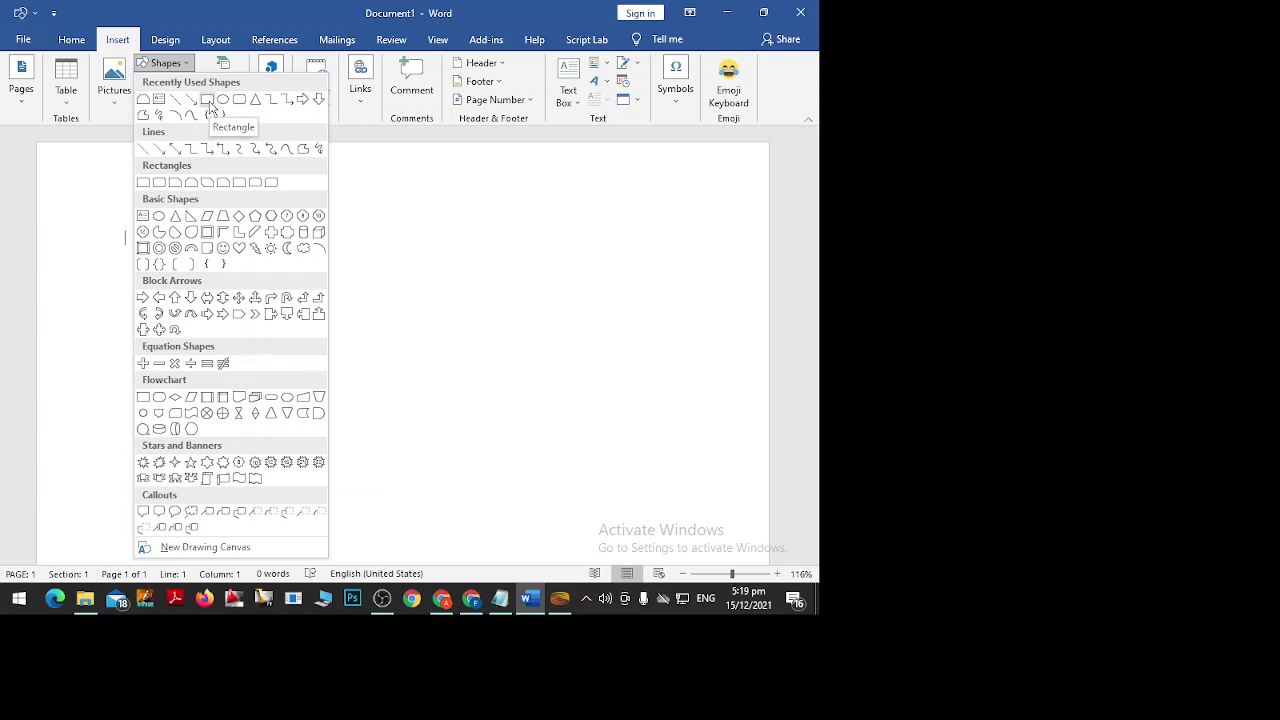
Draw a plain blue rectangle near the top left of the page.
click(207, 101)
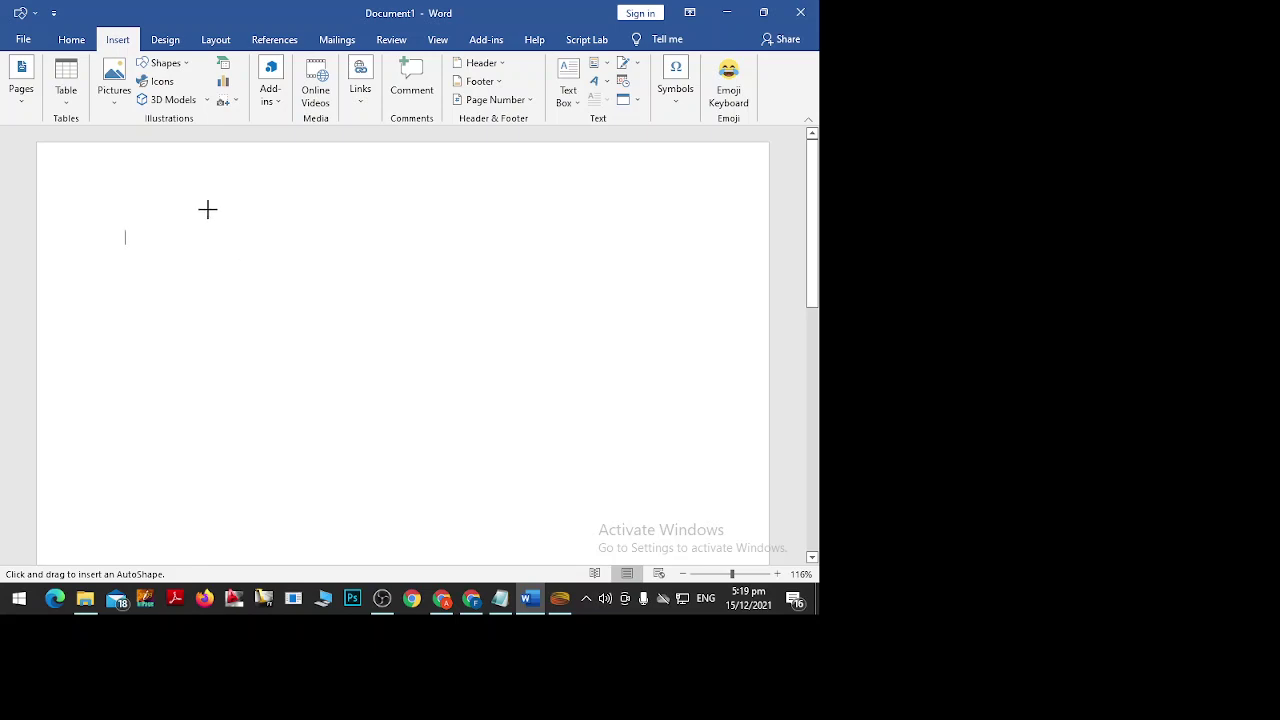
drag(207, 209, 441, 369)
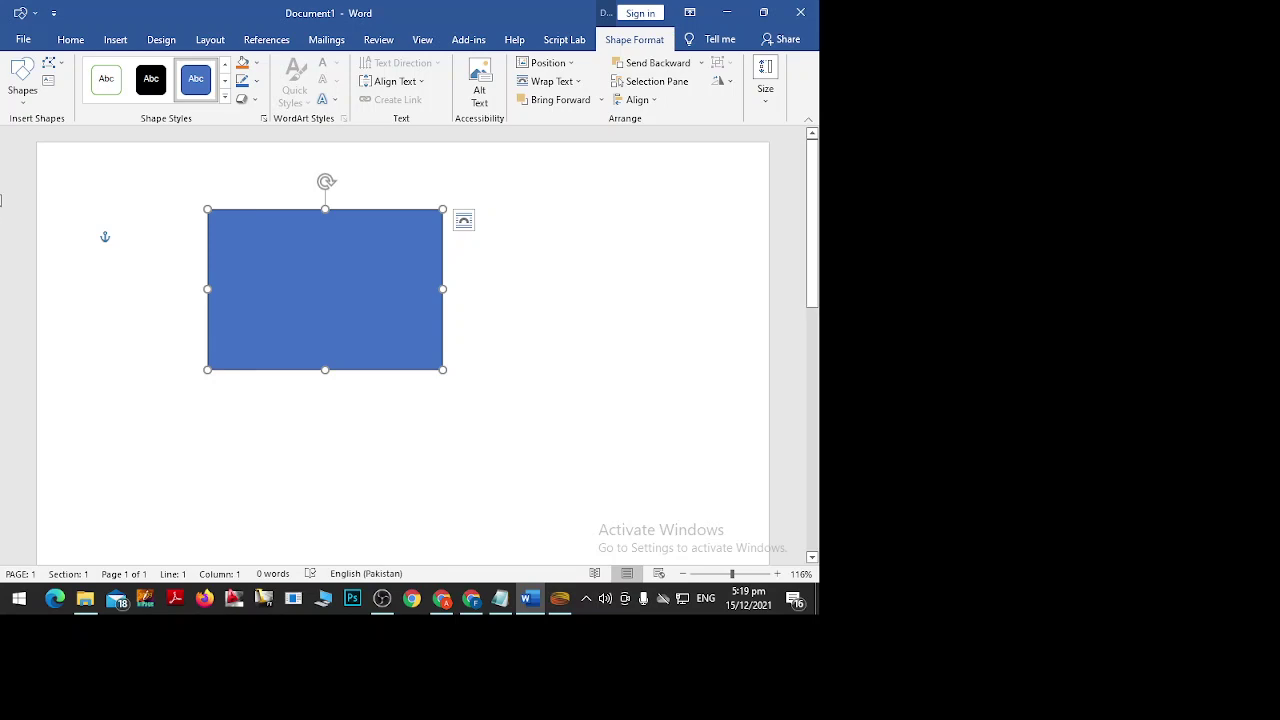
click(24, 100)
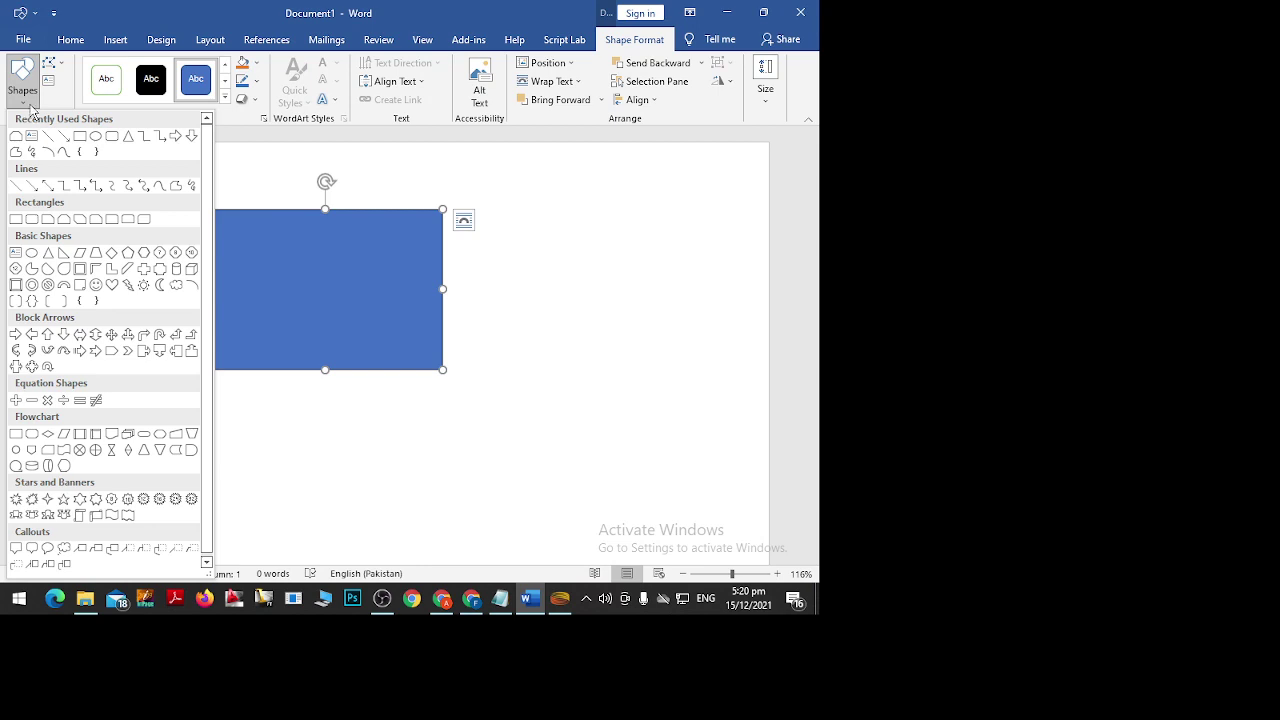
click(16, 150)
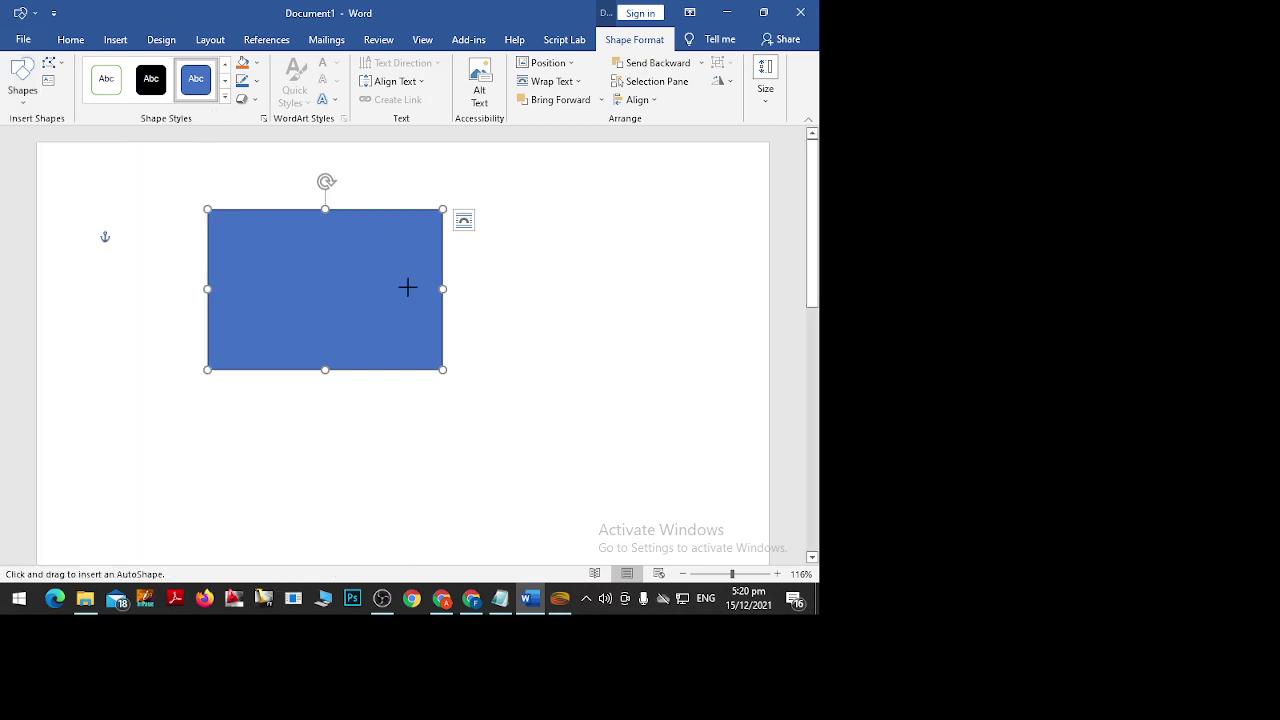
drag(495, 270, 641, 414)
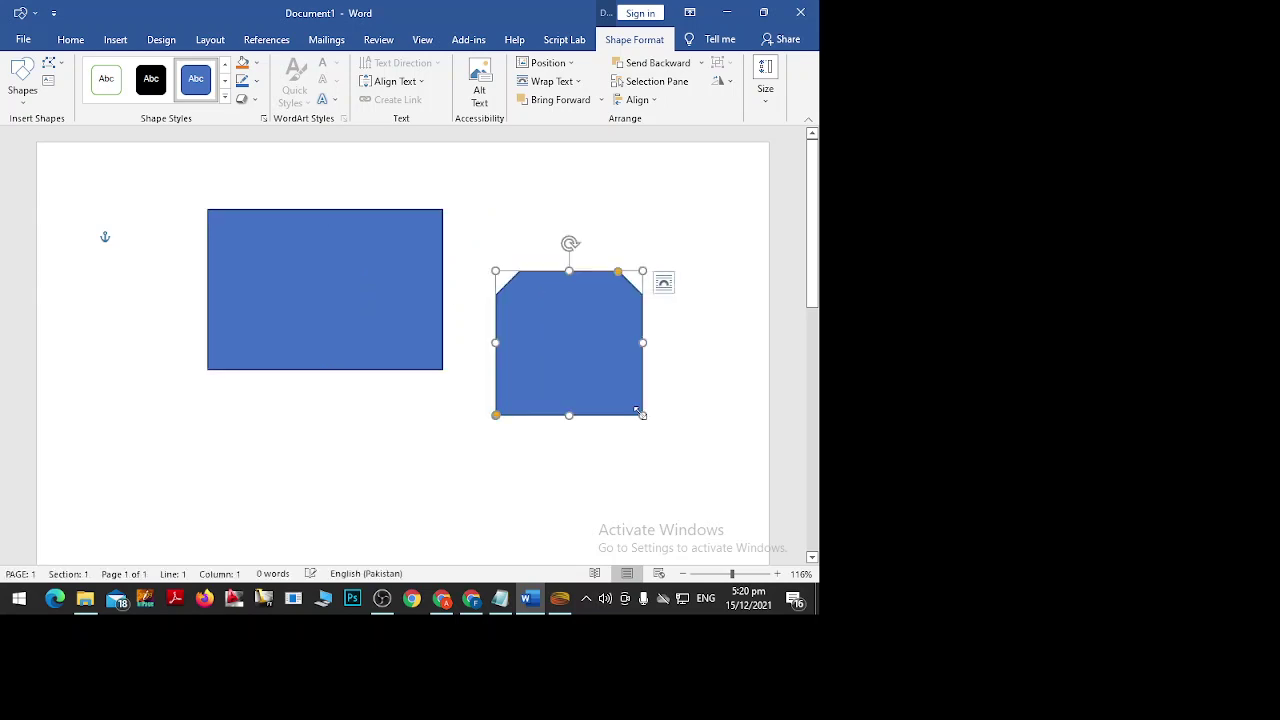
key(Delete)
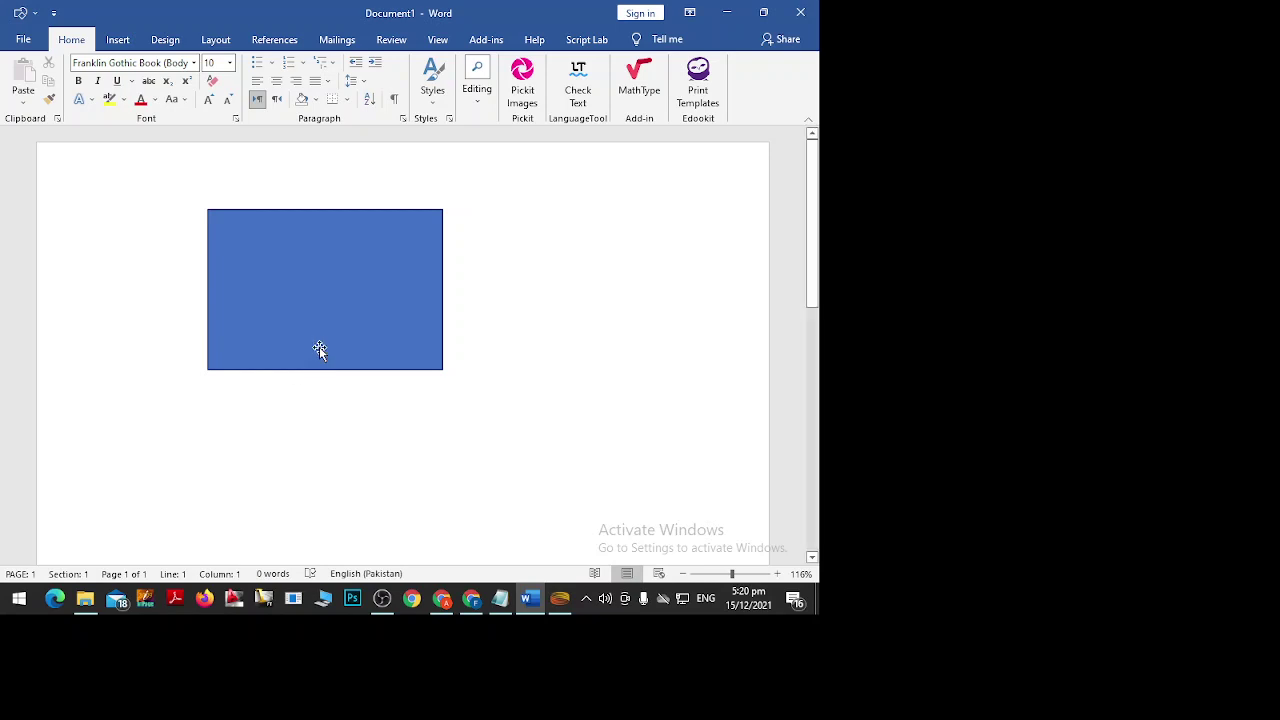
click(320, 345)
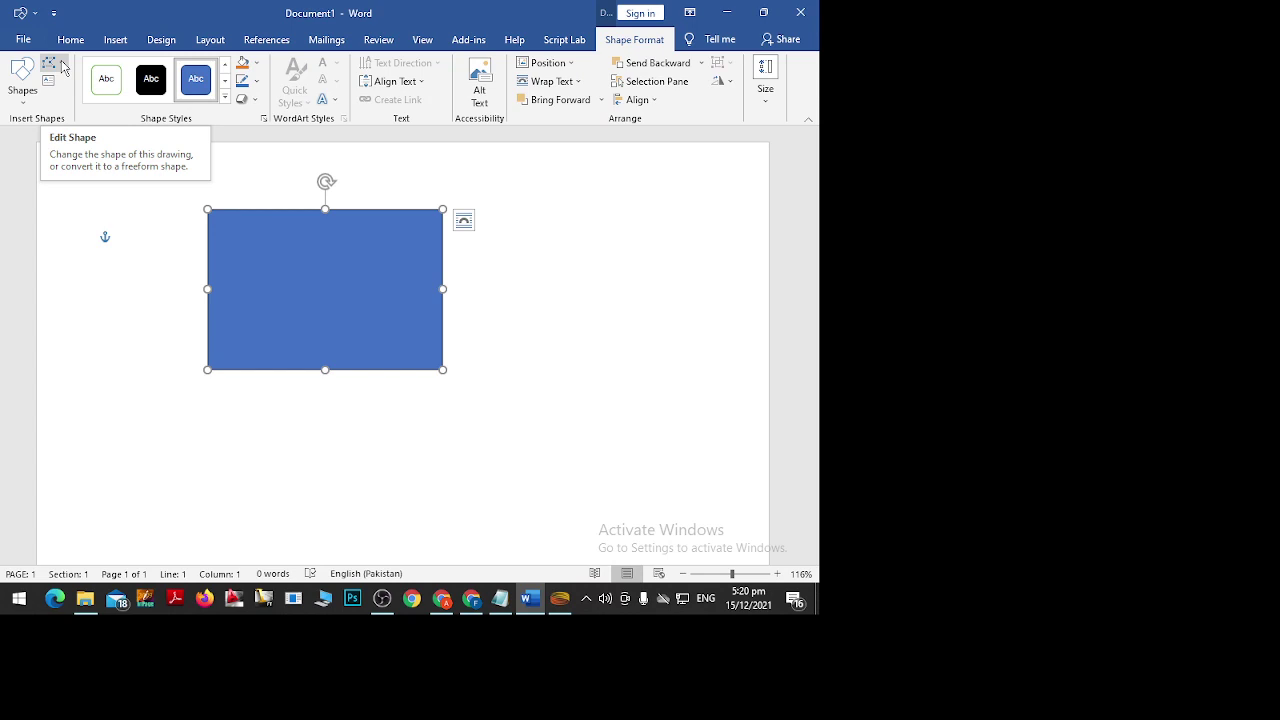
Change the rectangle to a triangle, then a smiley face, and finally a rounded rectangle.
click(62, 66)
mouse_move(97, 88)
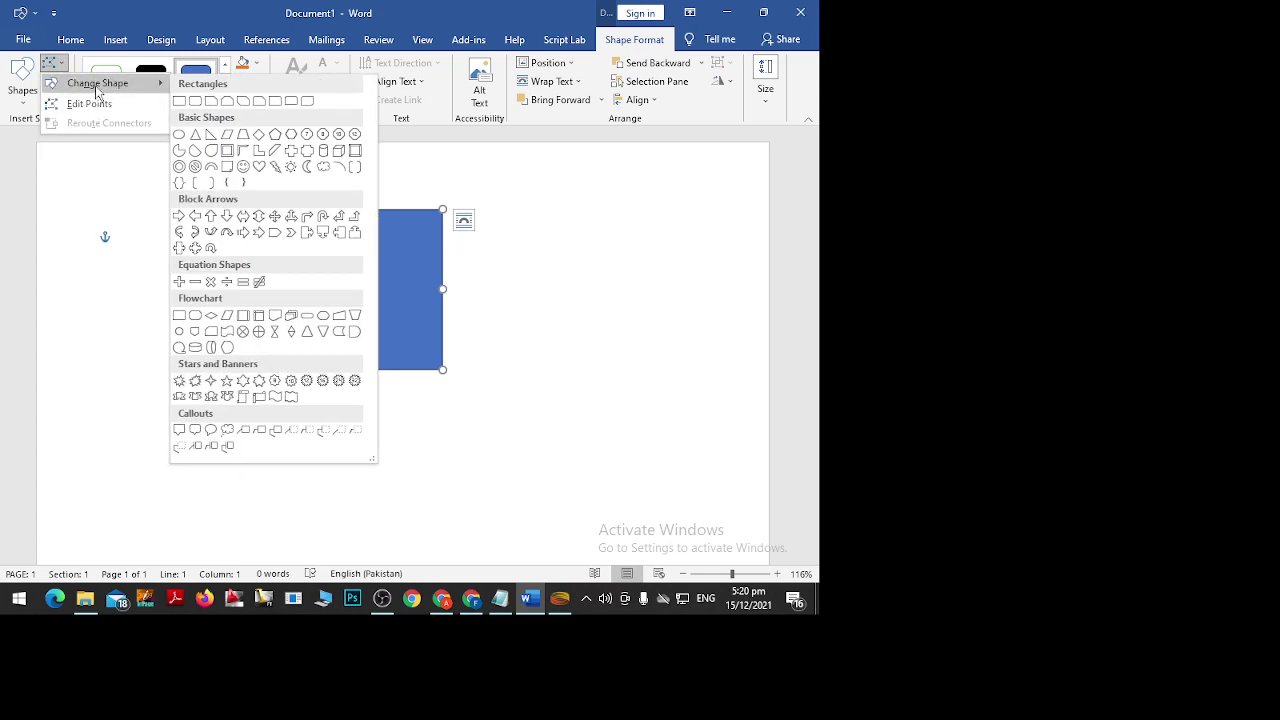
click(195, 134)
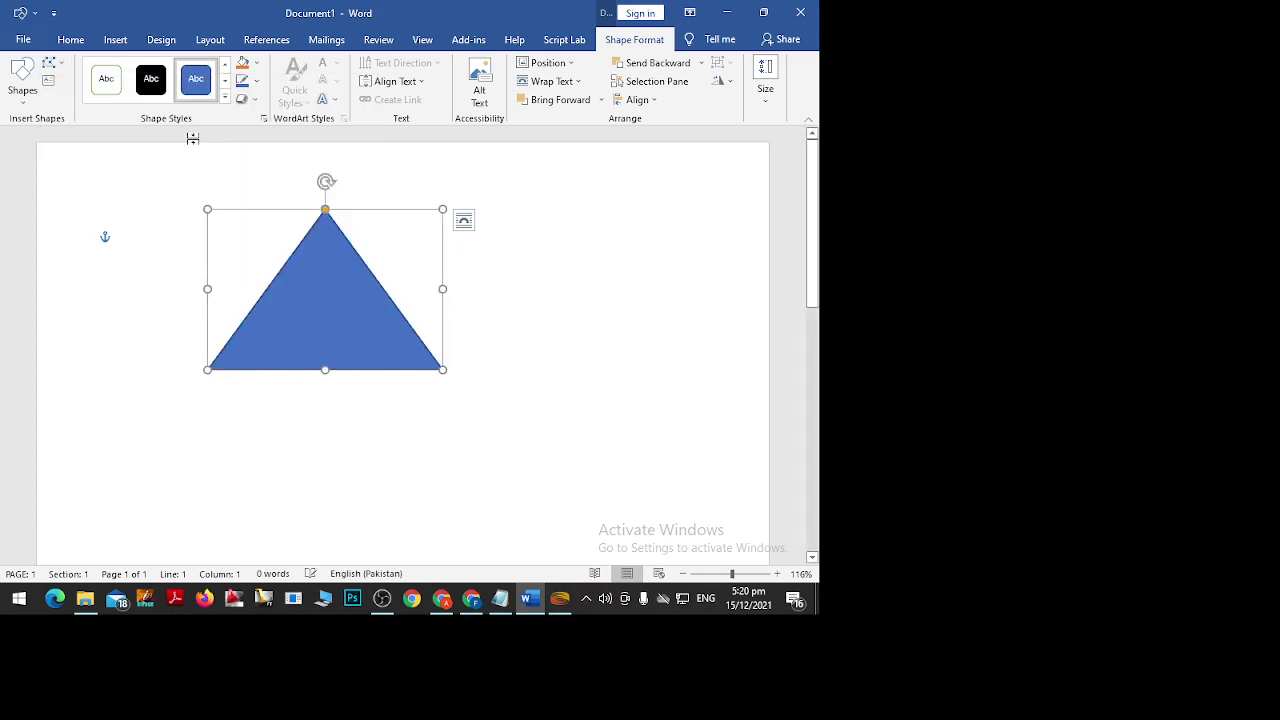
click(63, 66)
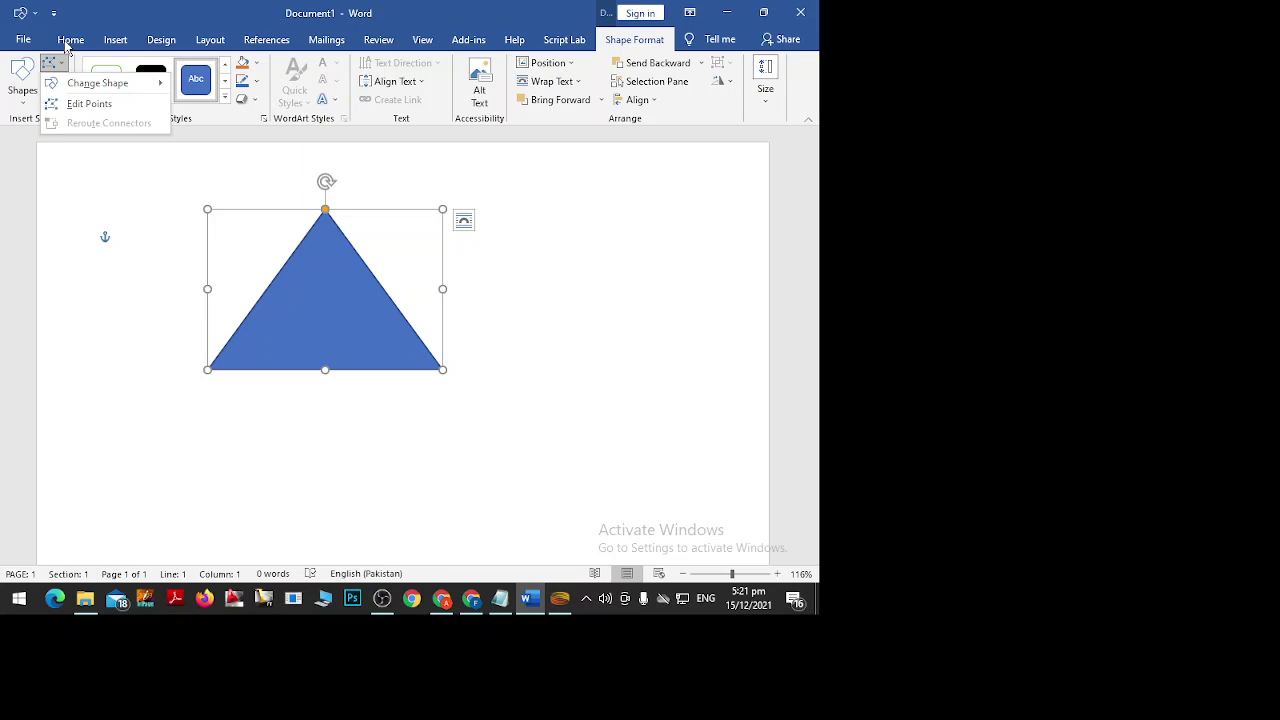
click(23, 98)
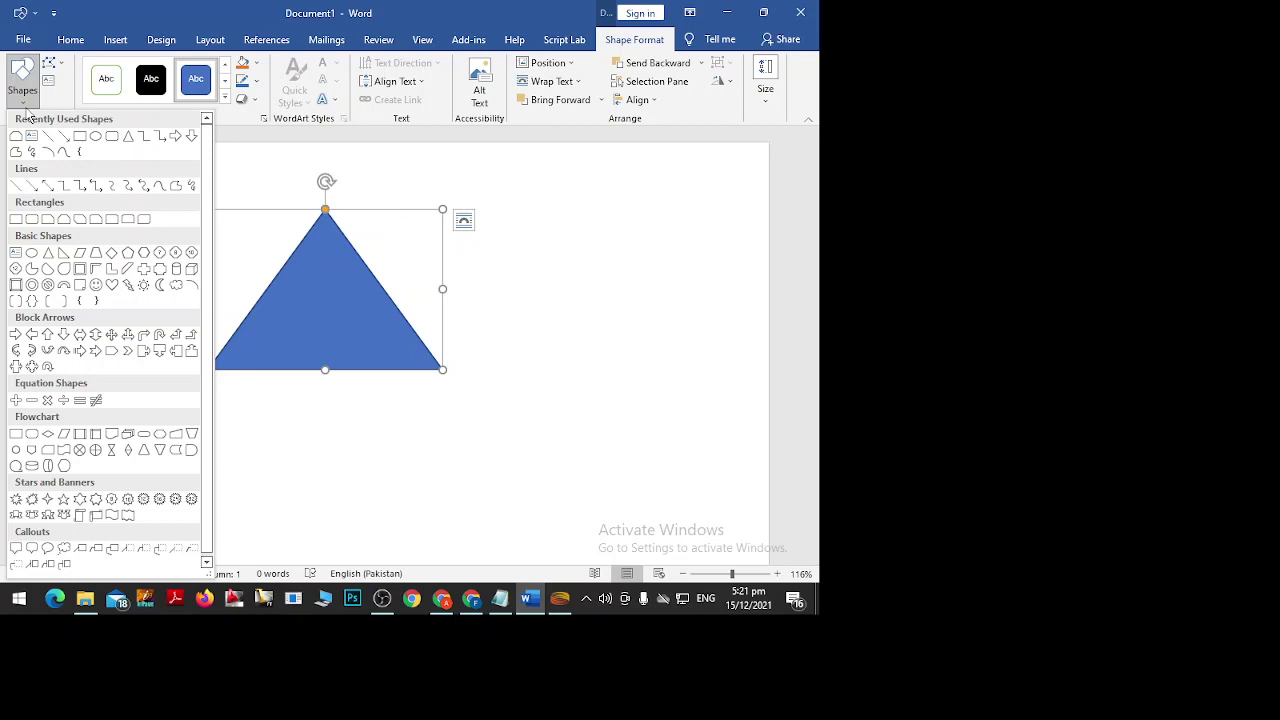
click(49, 65)
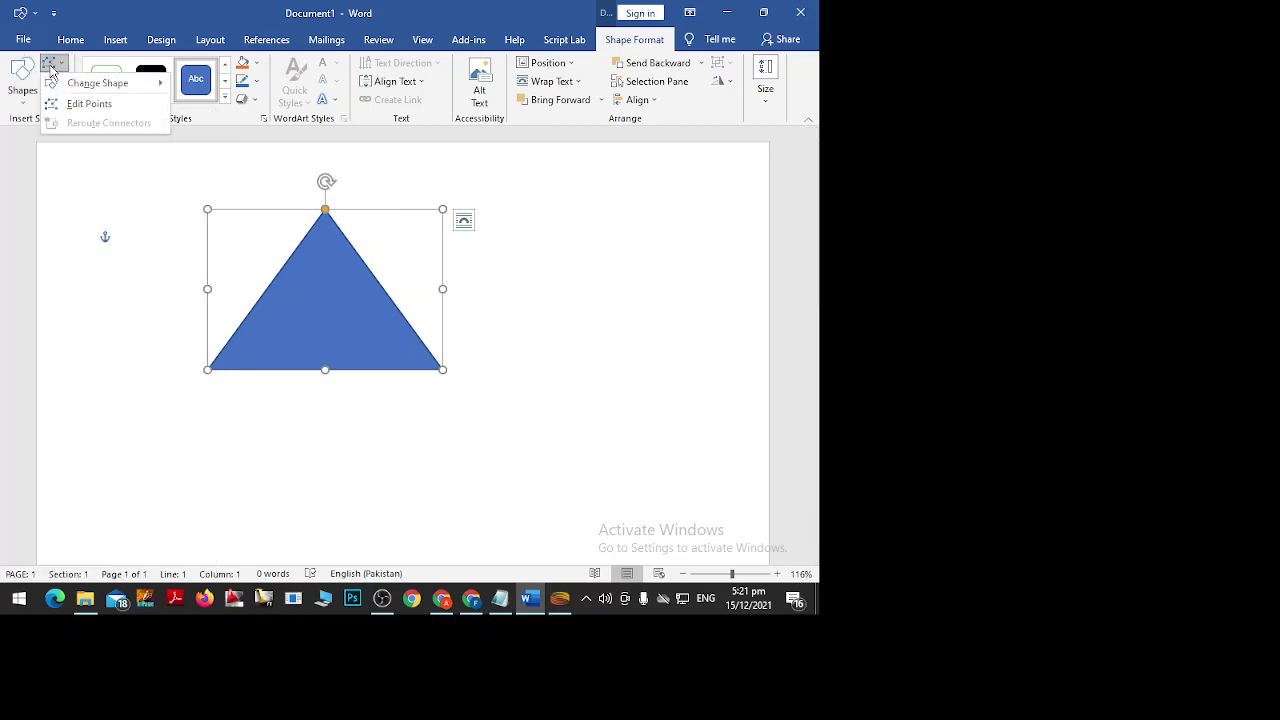
mouse_move(139, 91)
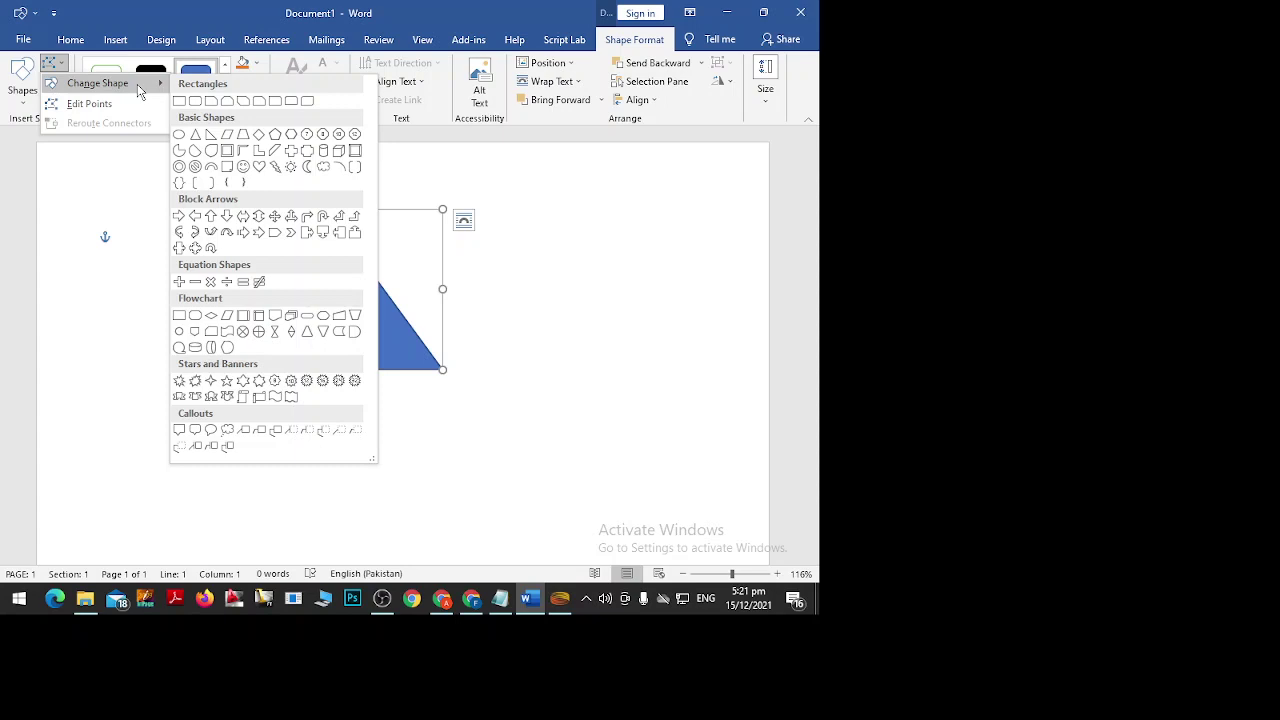
click(242, 167)
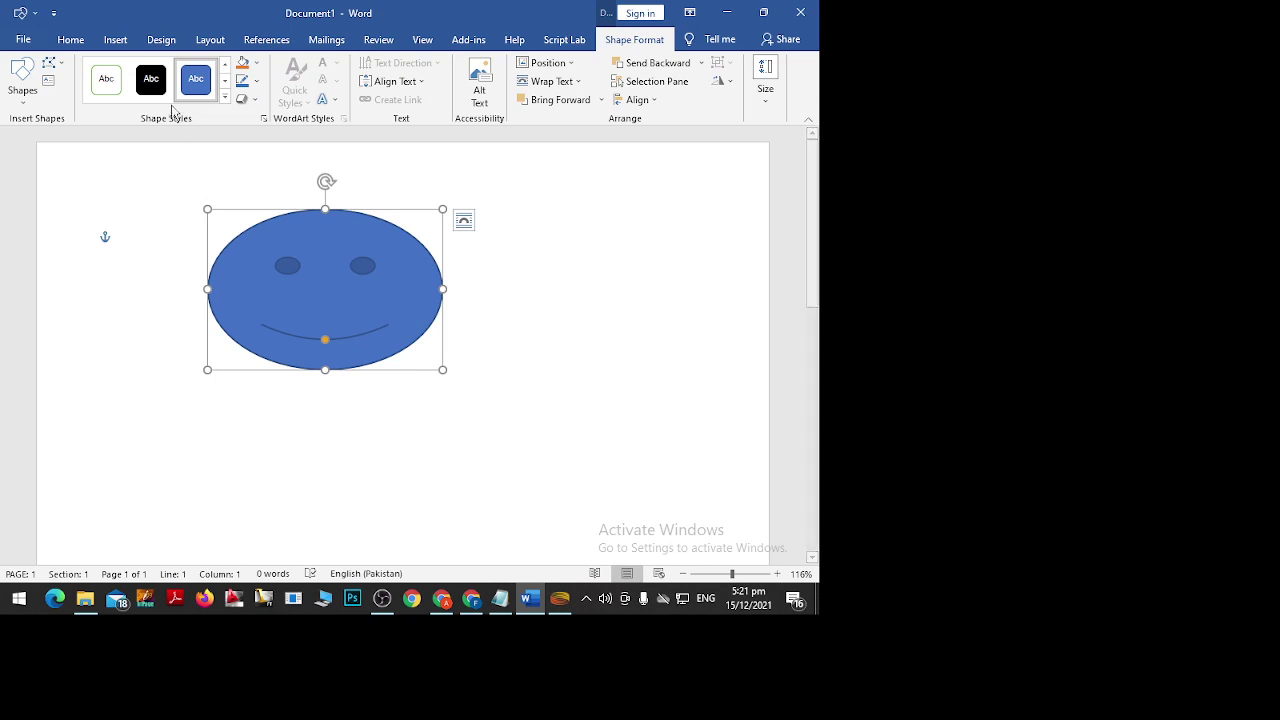
click(65, 66)
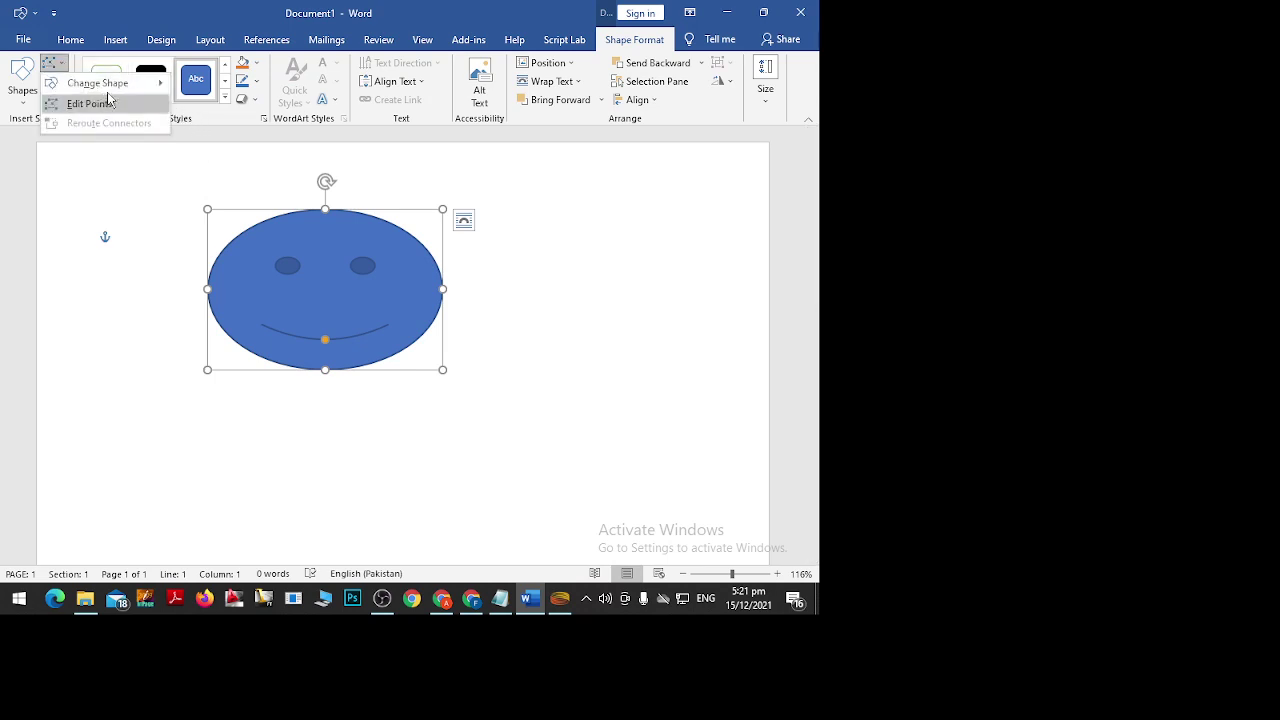
click(192, 105)
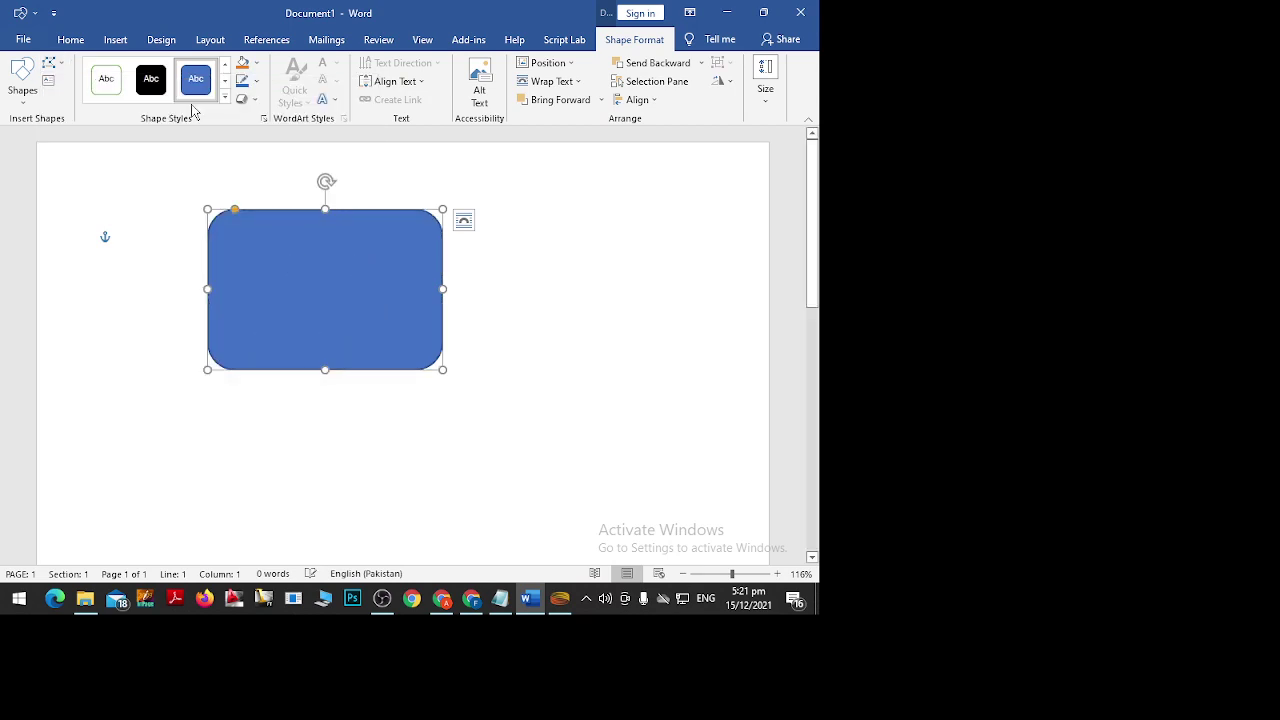
click(62, 66)
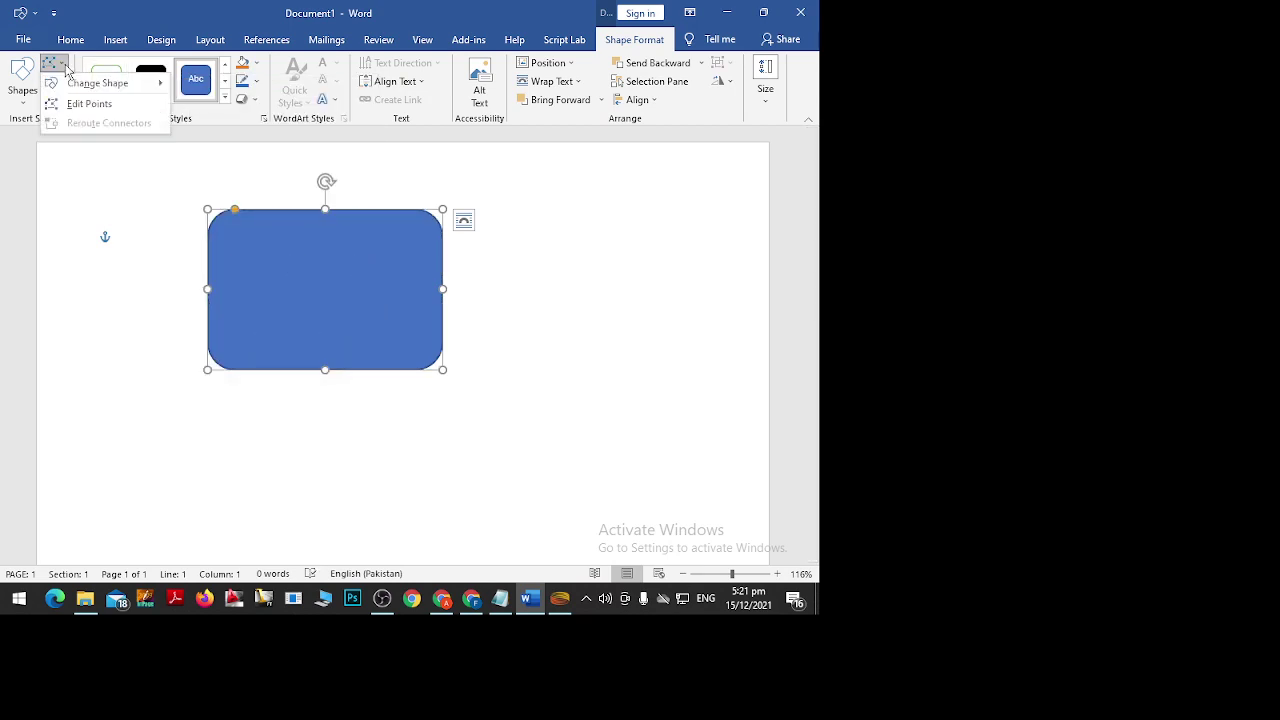
click(92, 108)
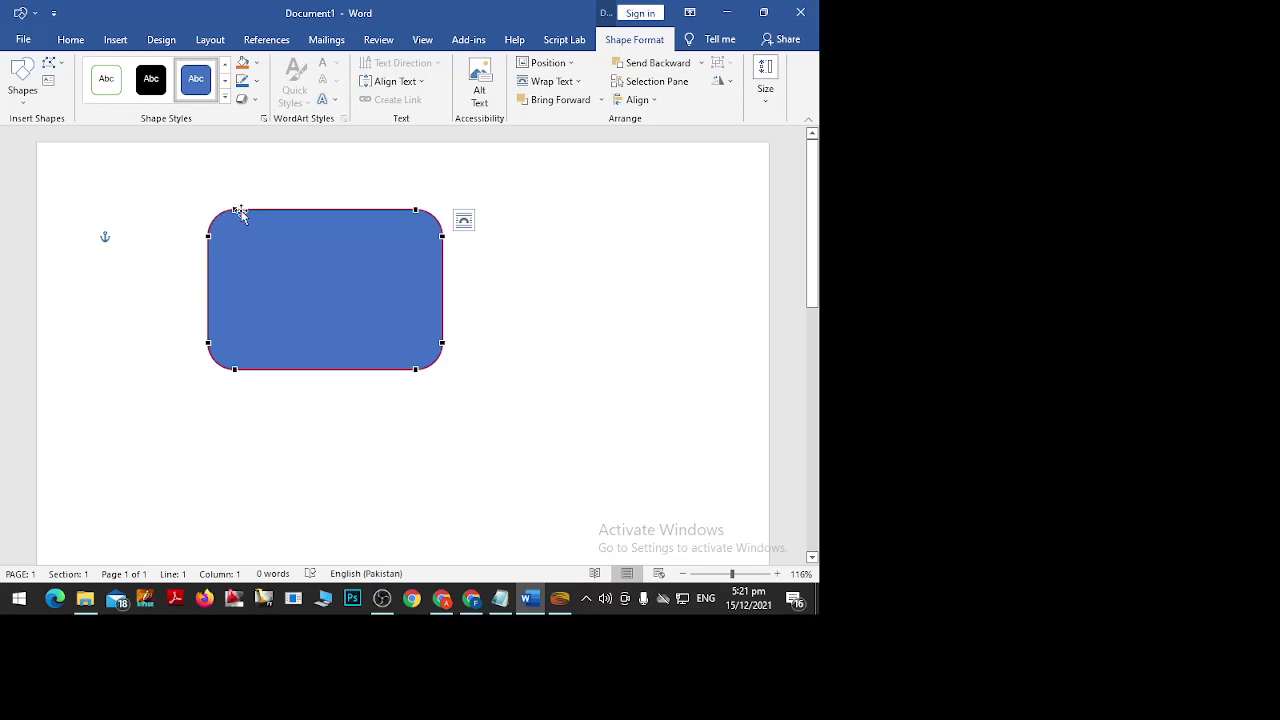
drag(235, 211, 242, 215)
drag(242, 215, 233, 242)
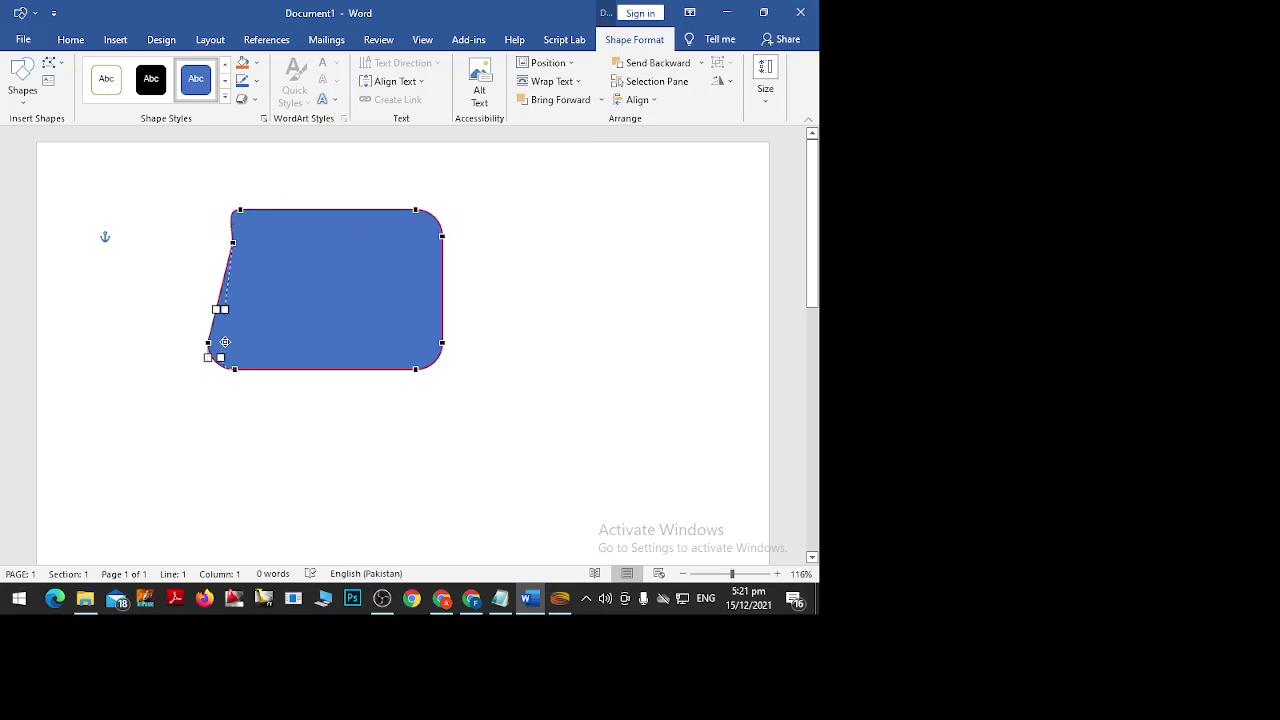
drag(204, 341, 250, 353)
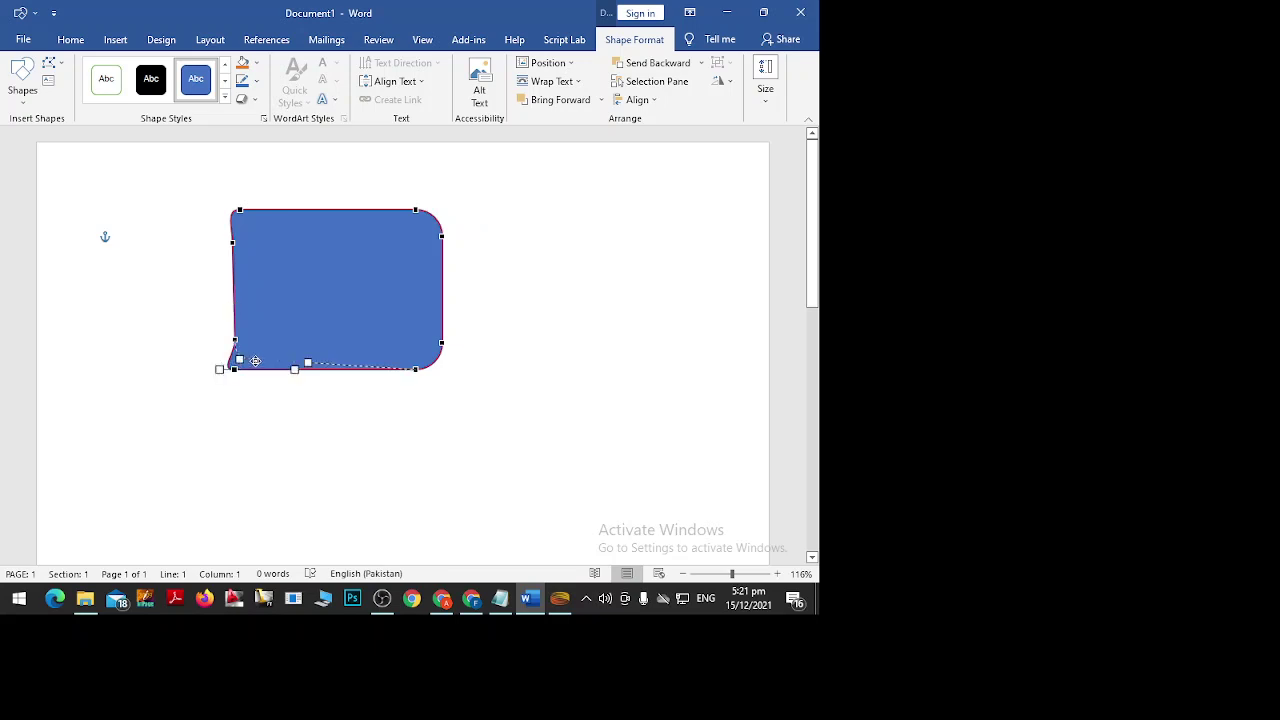
drag(441, 343, 424, 339)
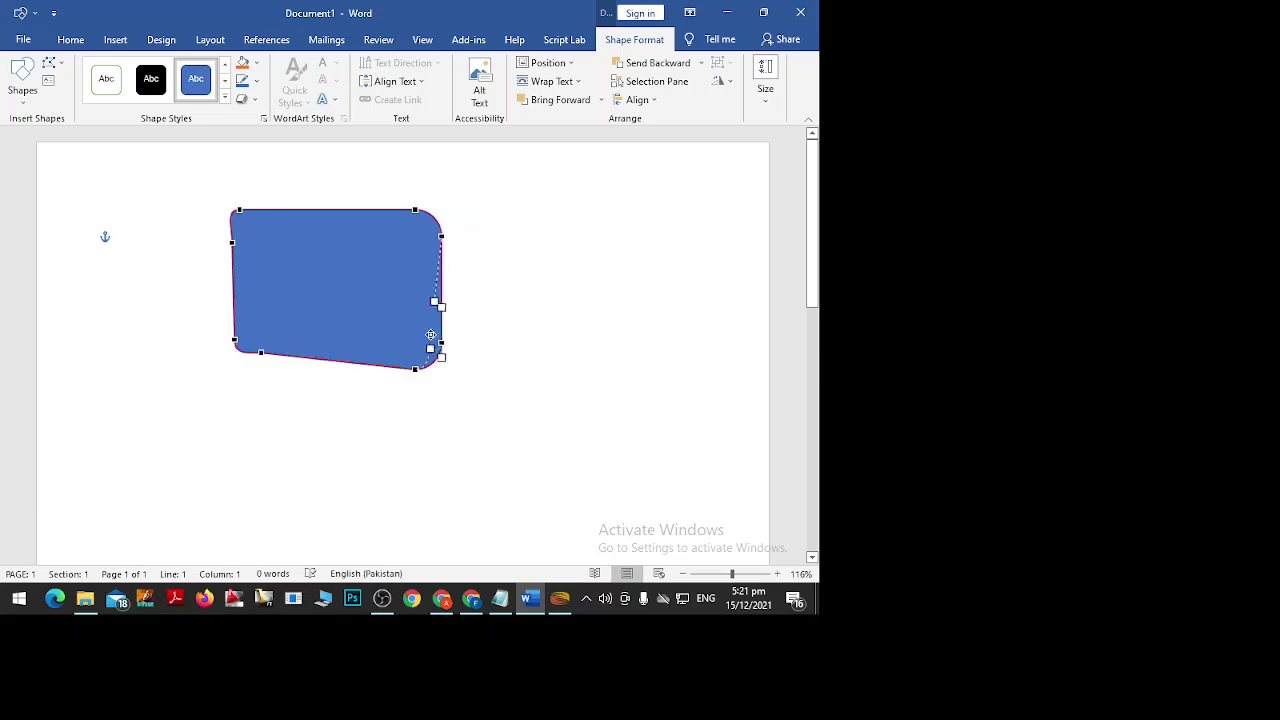
mouse_move(441, 236)
mouse_down()
mouse_move(424, 233)
mouse_move(424, 211)
mouse_up()
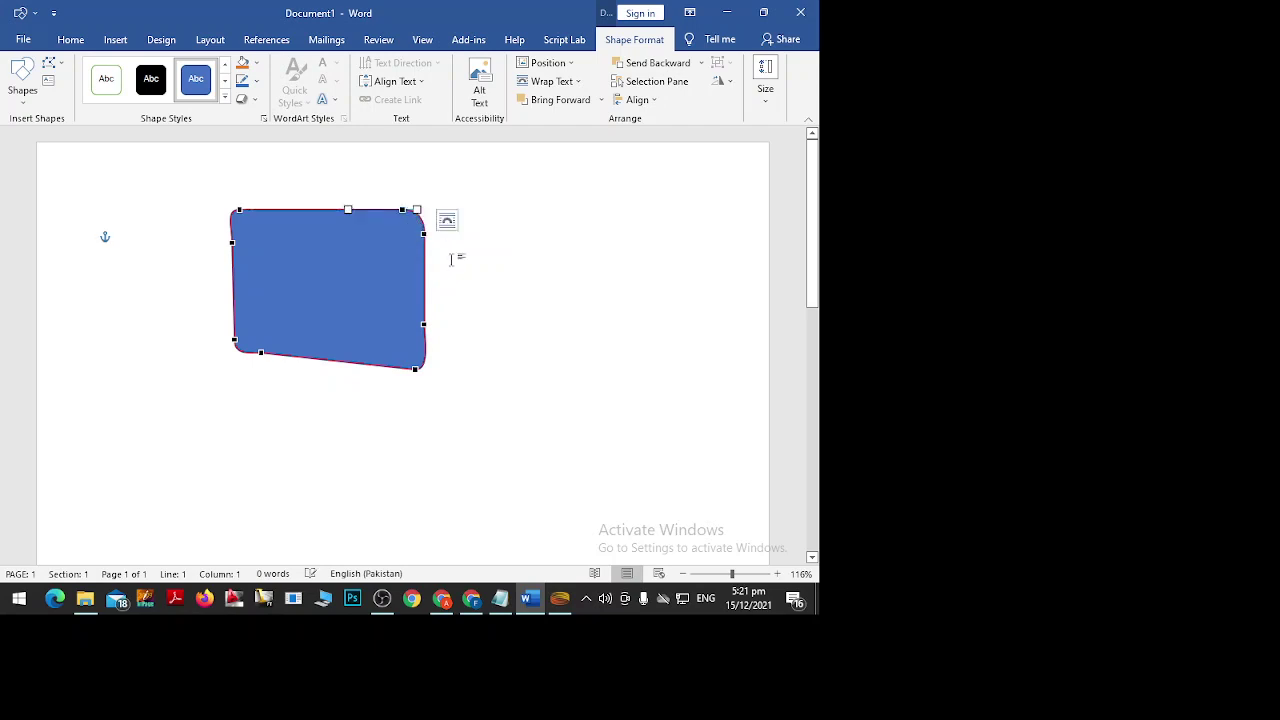
key(ctrl+z)
key(ctrl+z)
key(ctrl+z)
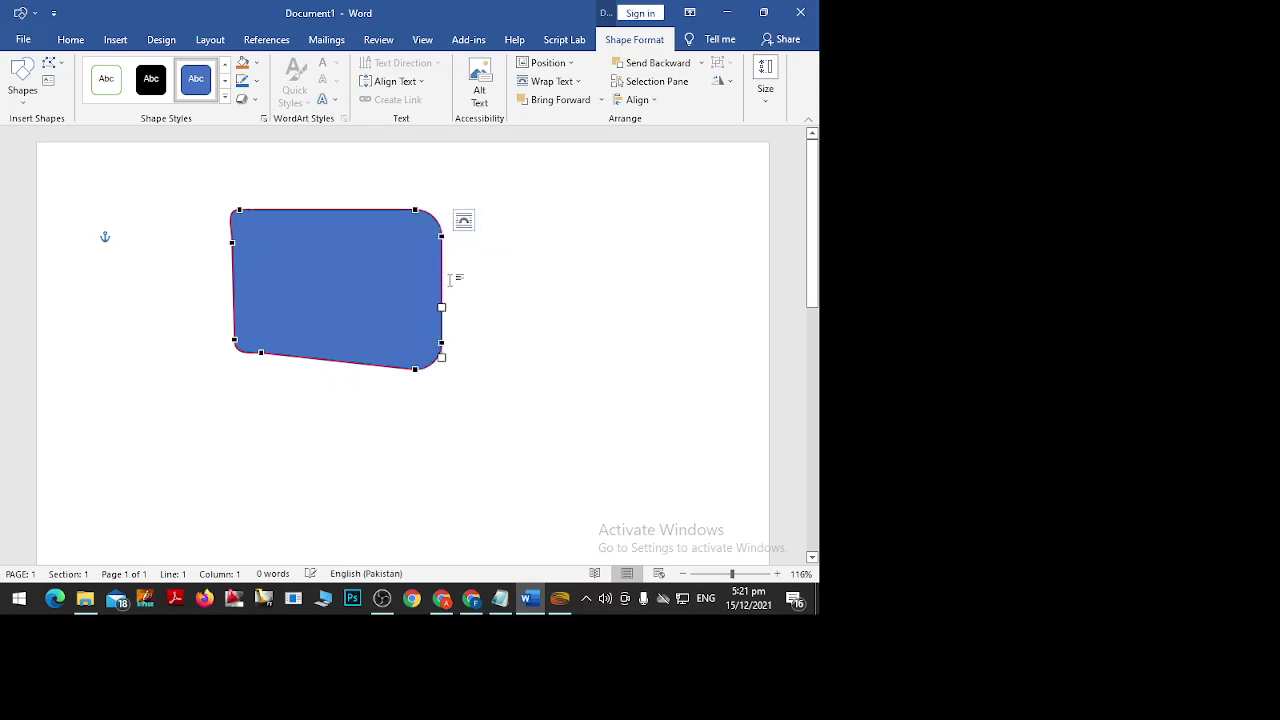
key(ctrl+z)
key(ctrl+z)
key(ctrl+z)
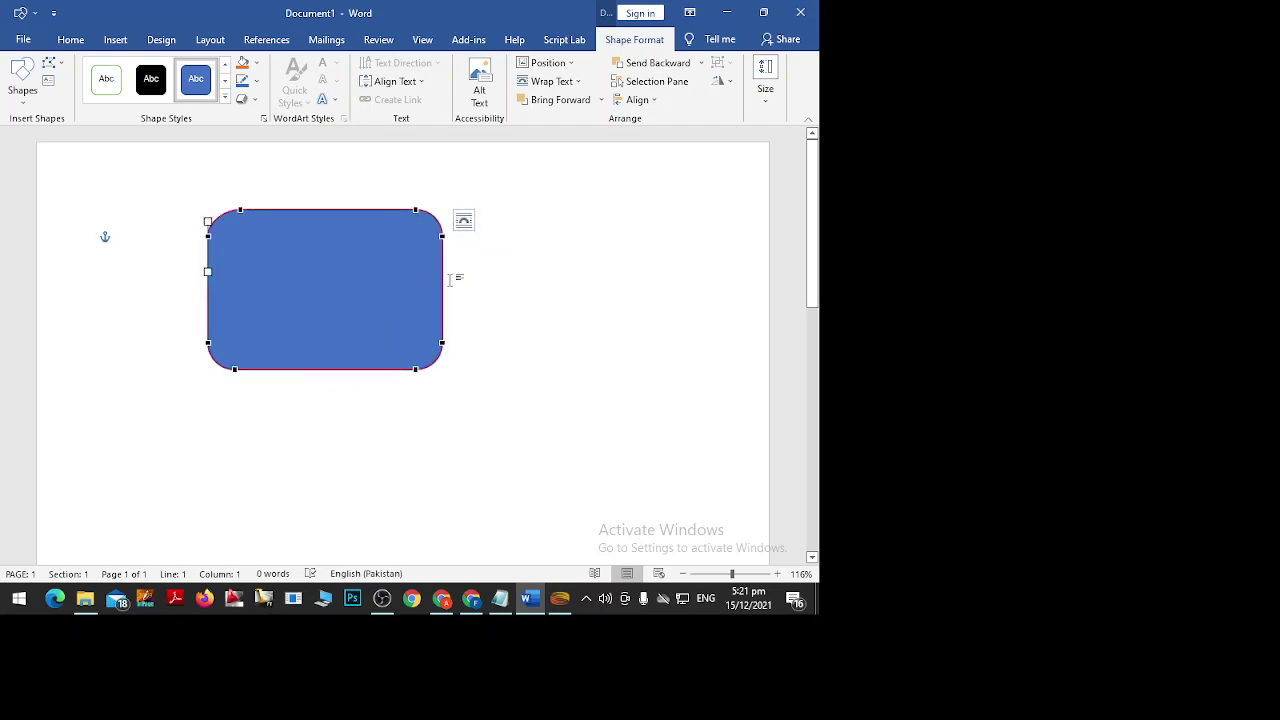
key(ctrl+z)
key(ctrl+z)
click(374, 290)
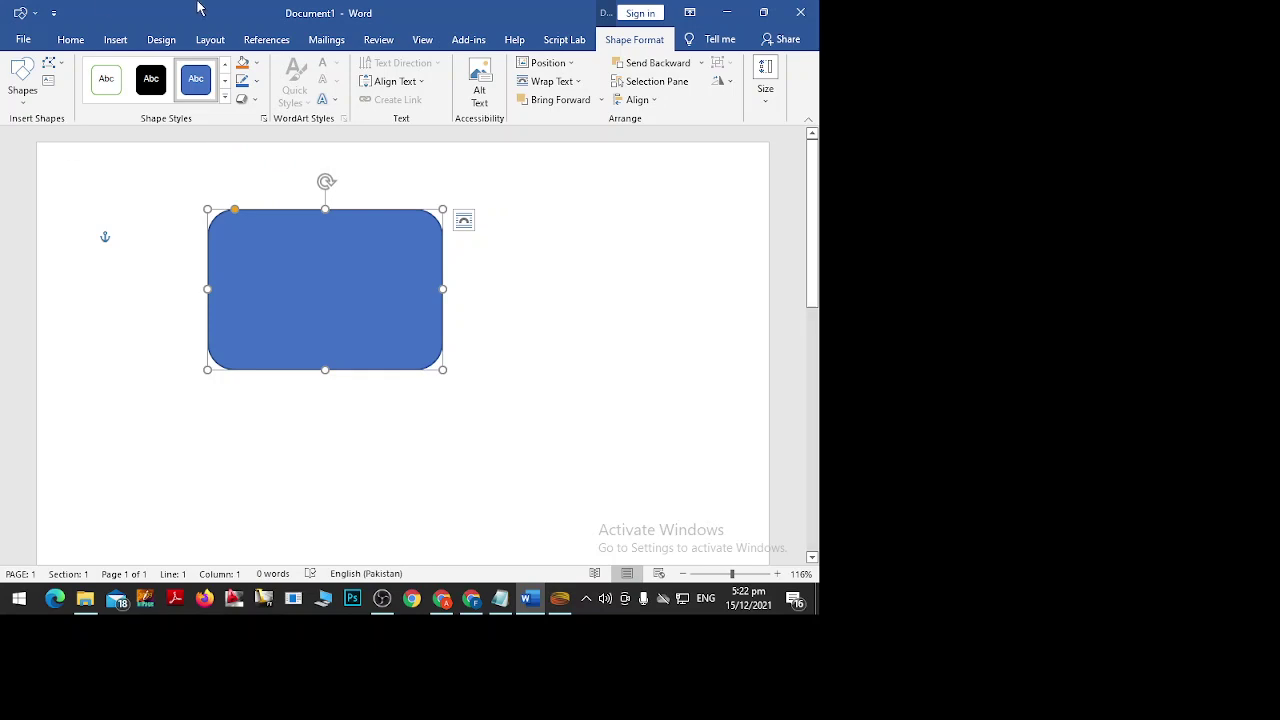
Try white, blue, black, orange gradient, transparent and grey styles, then apply solid yellow.
click(110, 82)
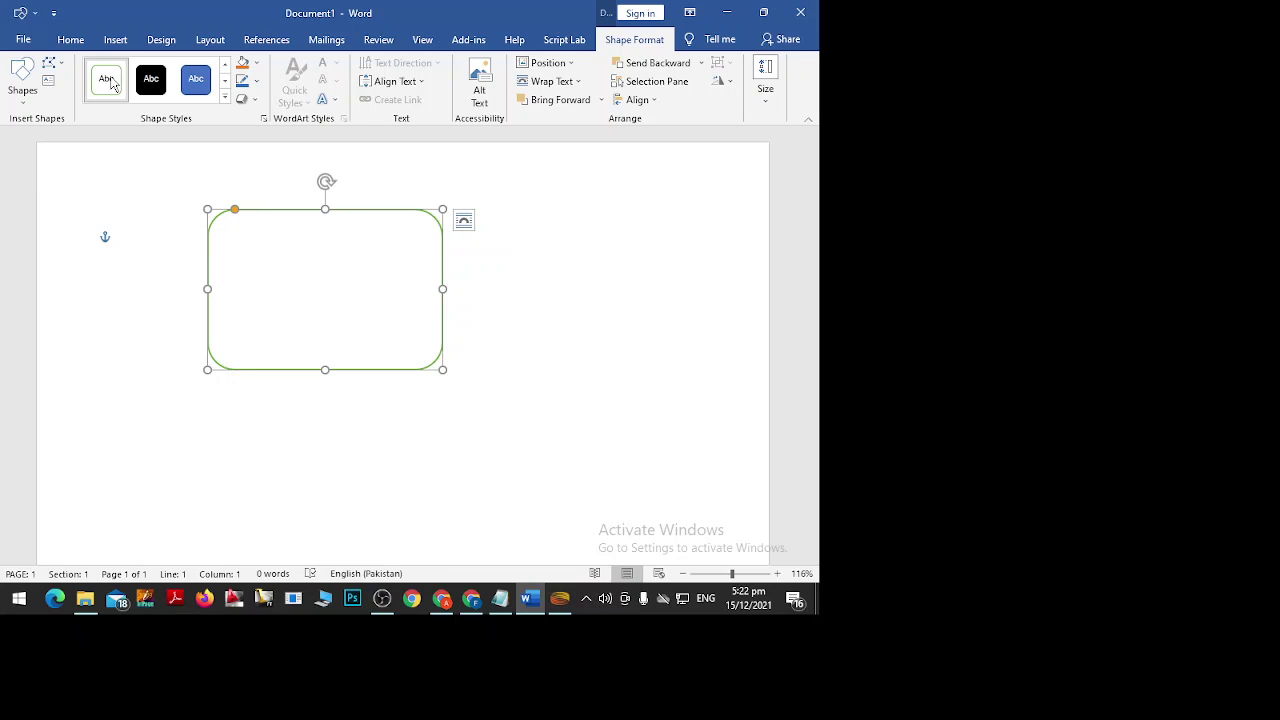
click(200, 88)
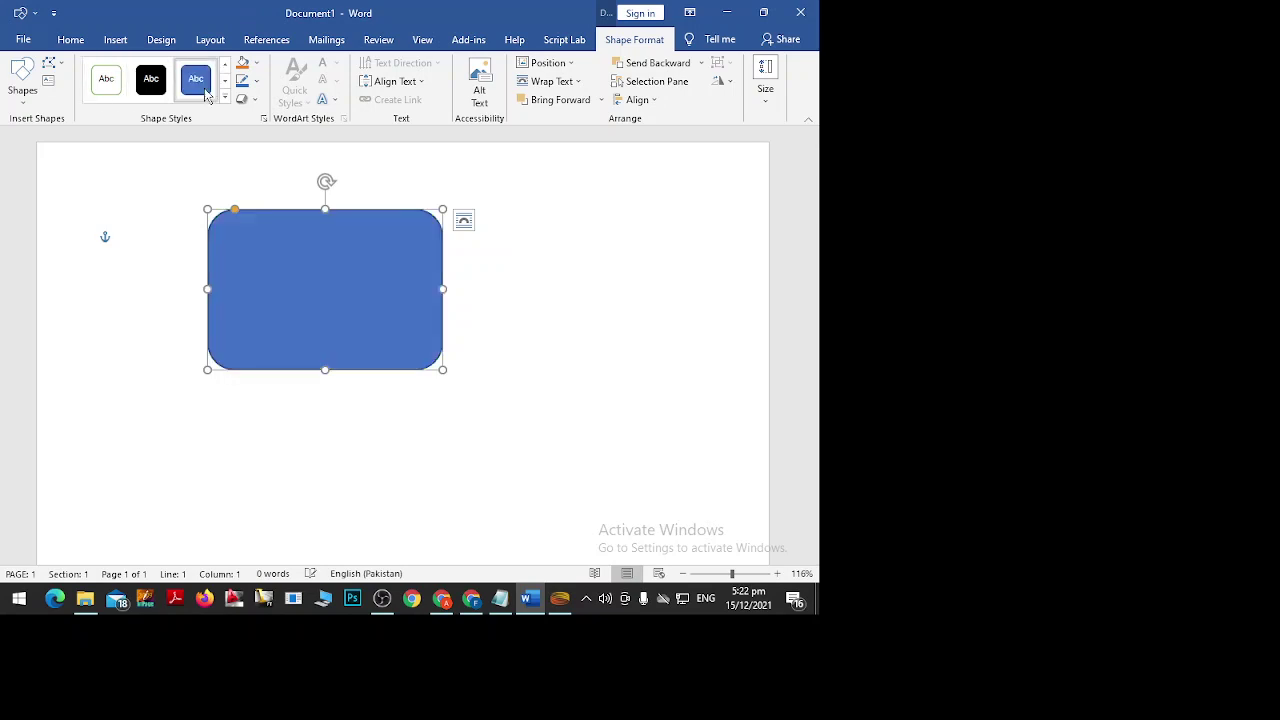
click(151, 79)
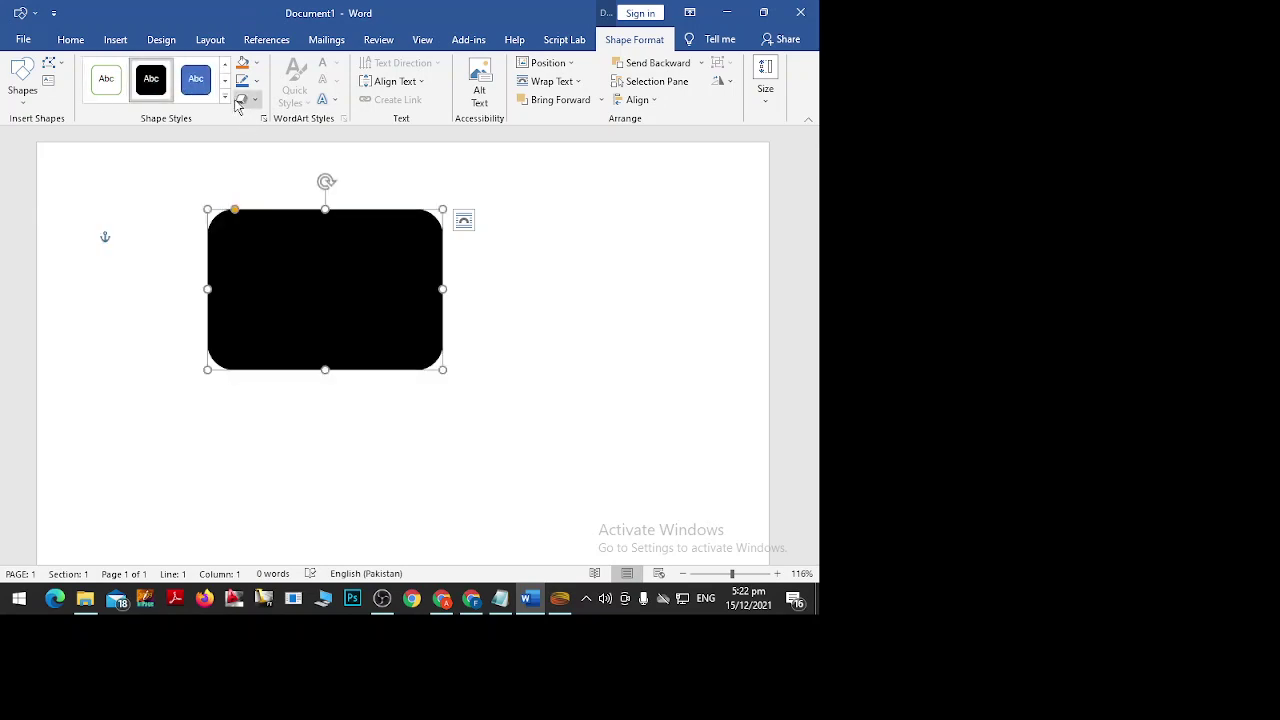
click(226, 97)
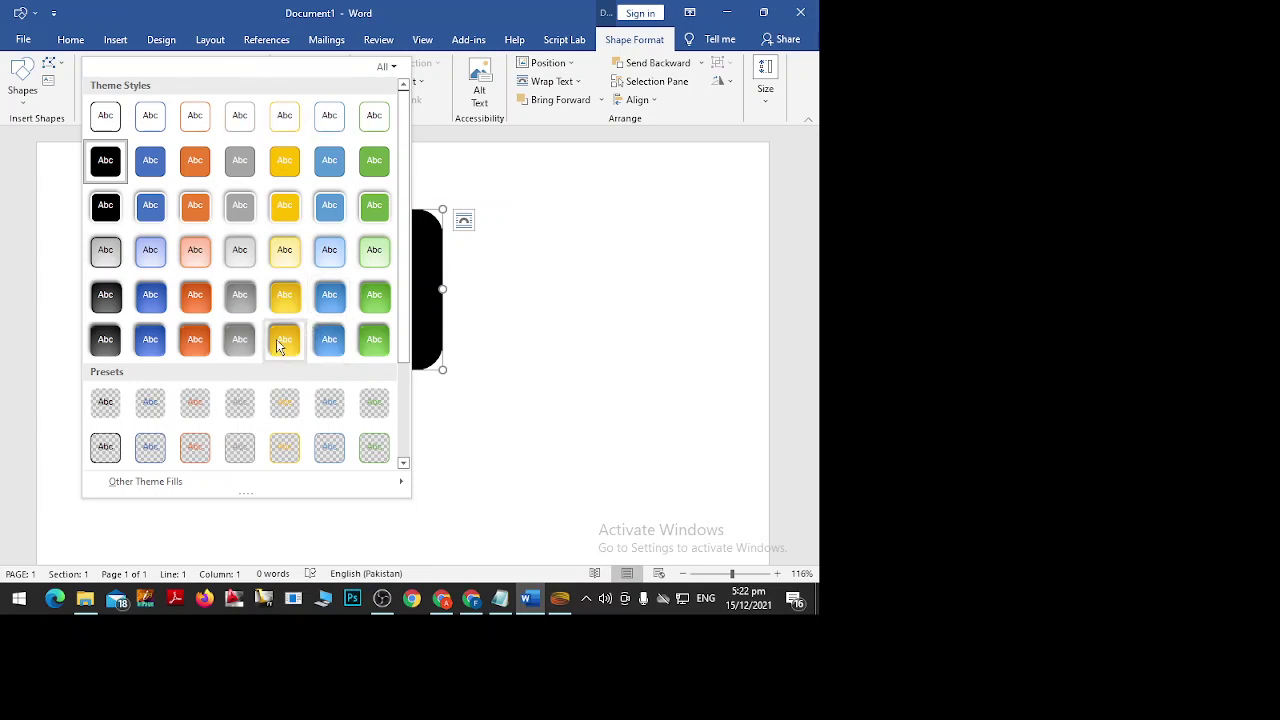
click(195, 339)
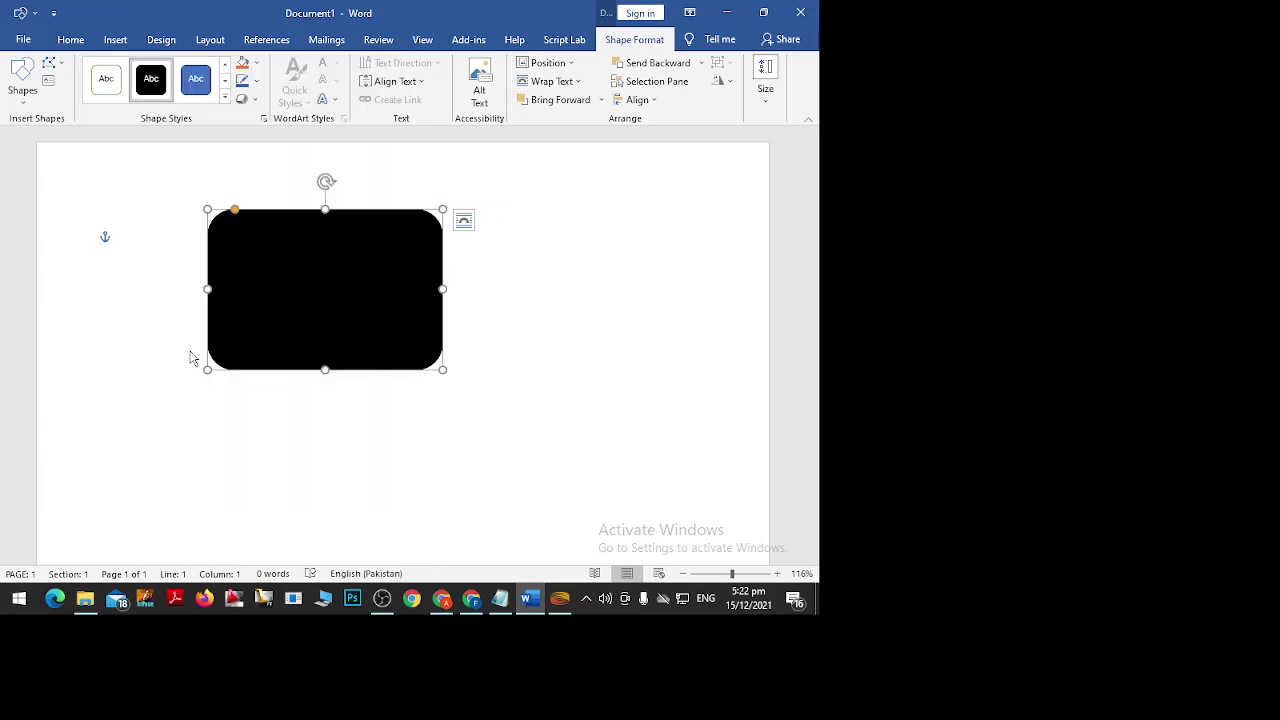
click(224, 98)
click(145, 404)
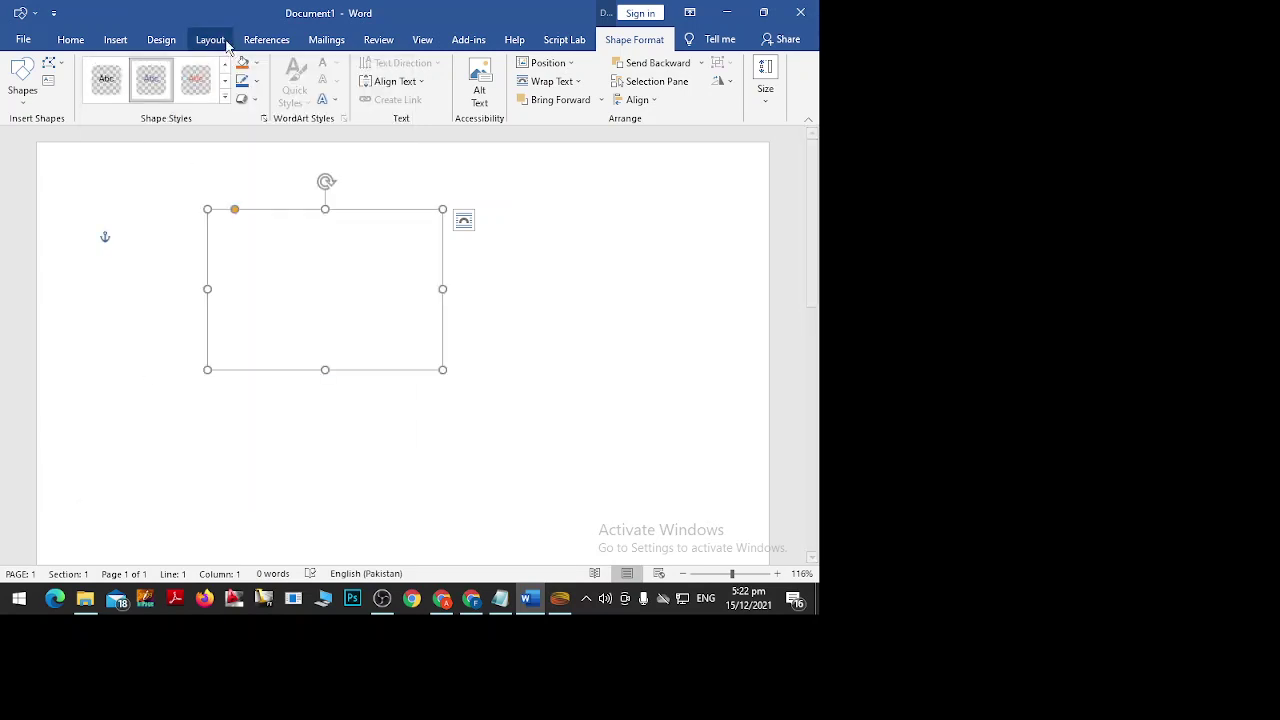
click(224, 98)
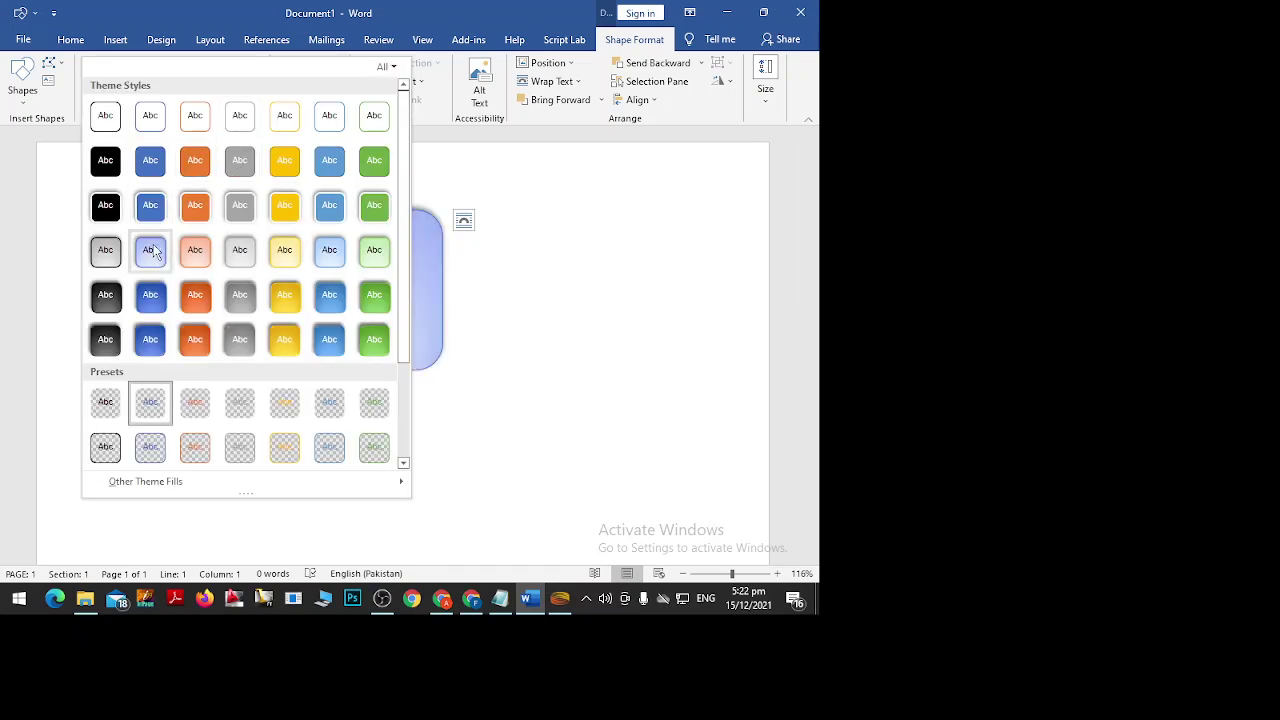
click(106, 250)
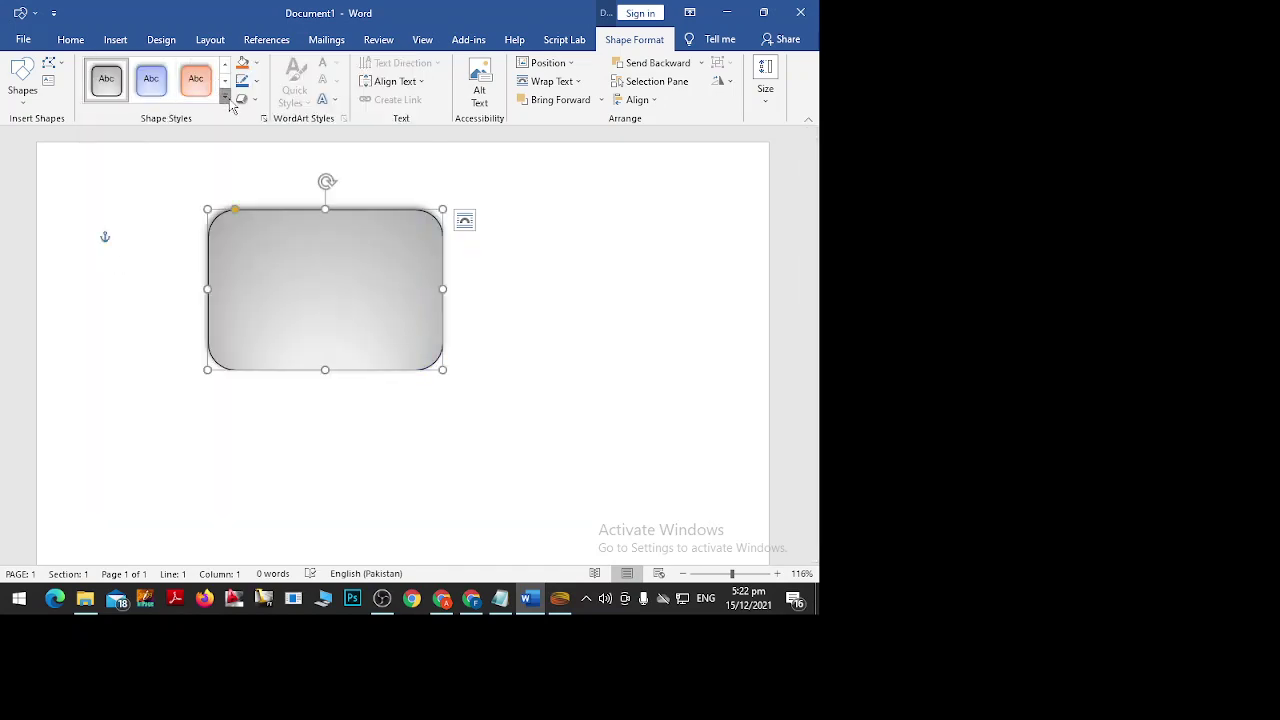
click(226, 98)
click(285, 165)
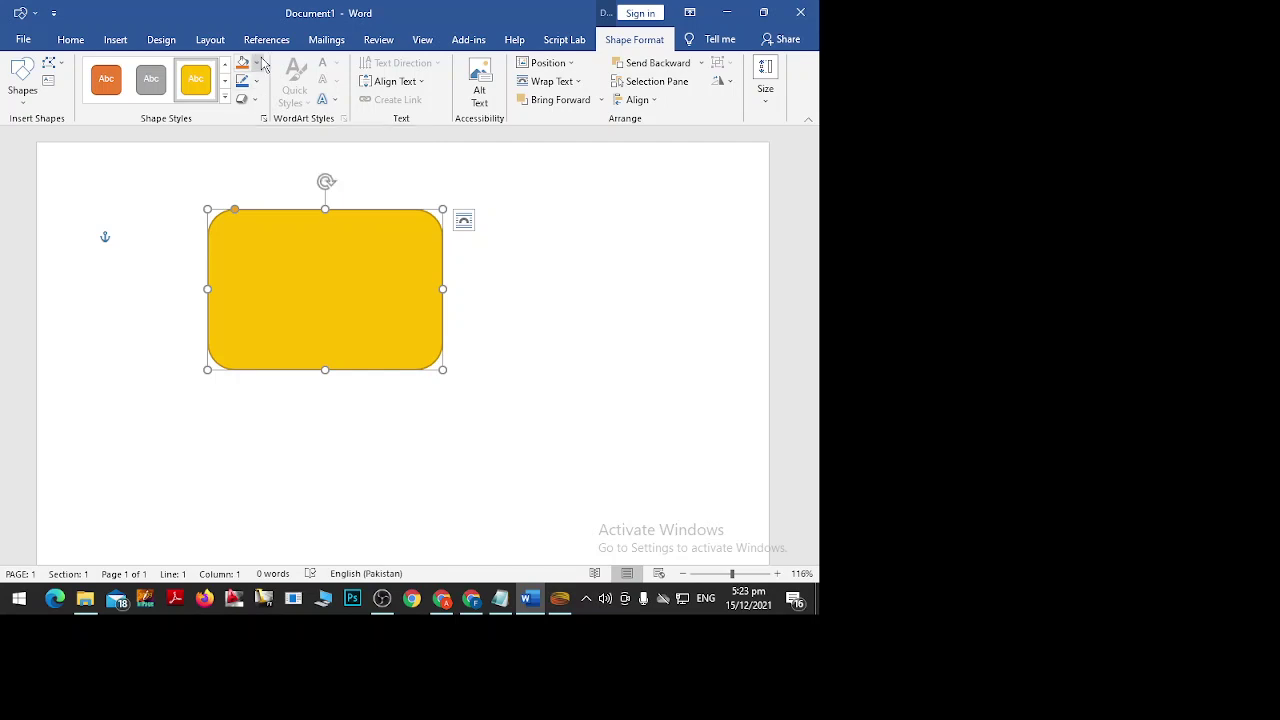
Try gold, red and light gold fills on the rounded rectangle.
click(256, 67)
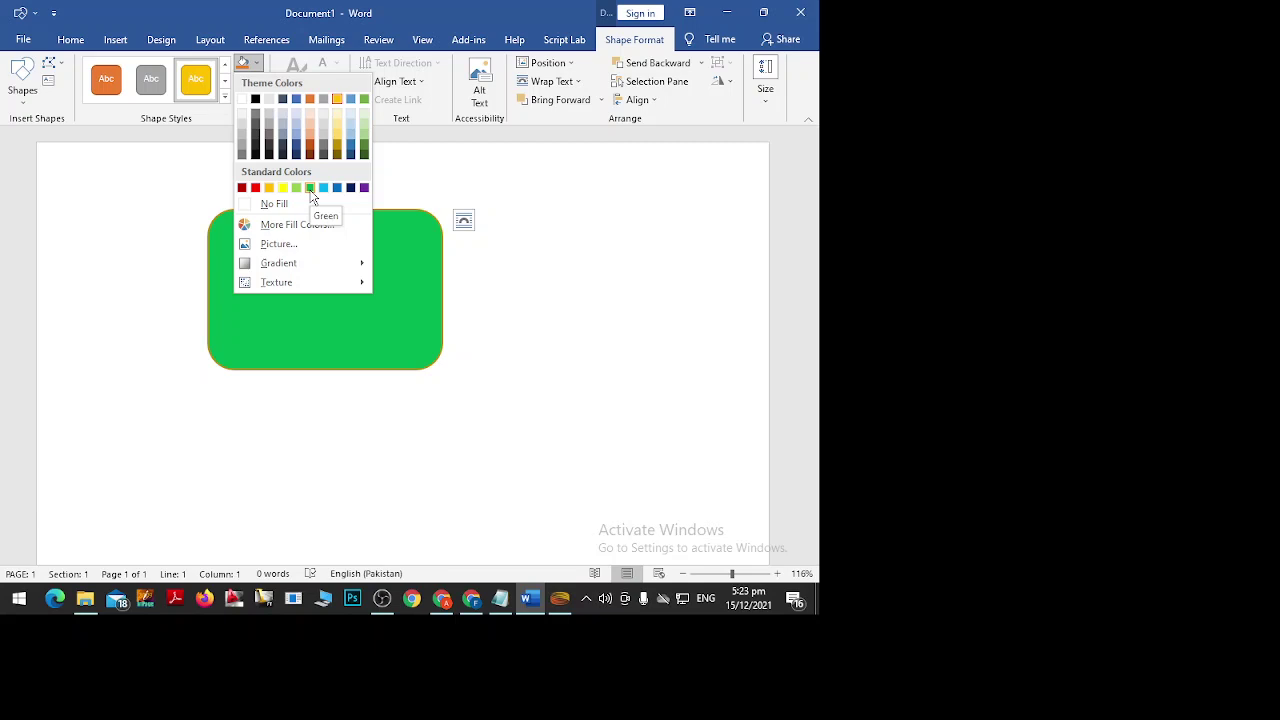
click(270, 188)
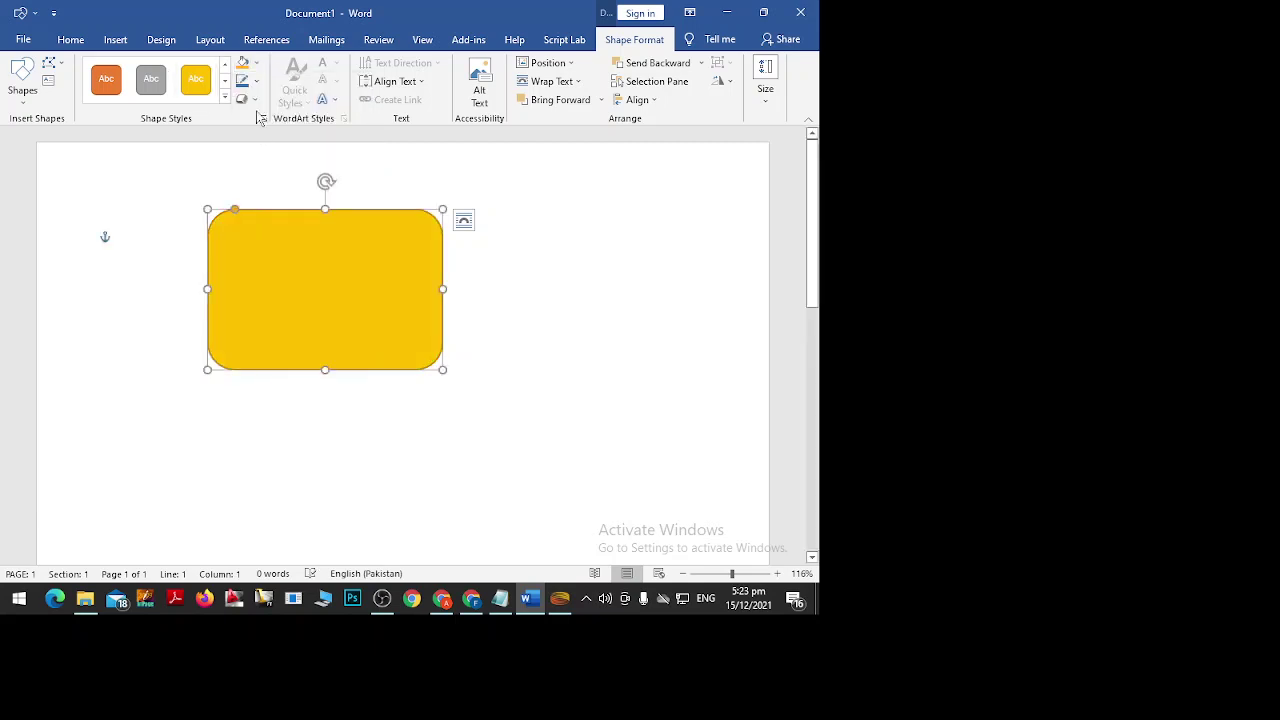
click(256, 62)
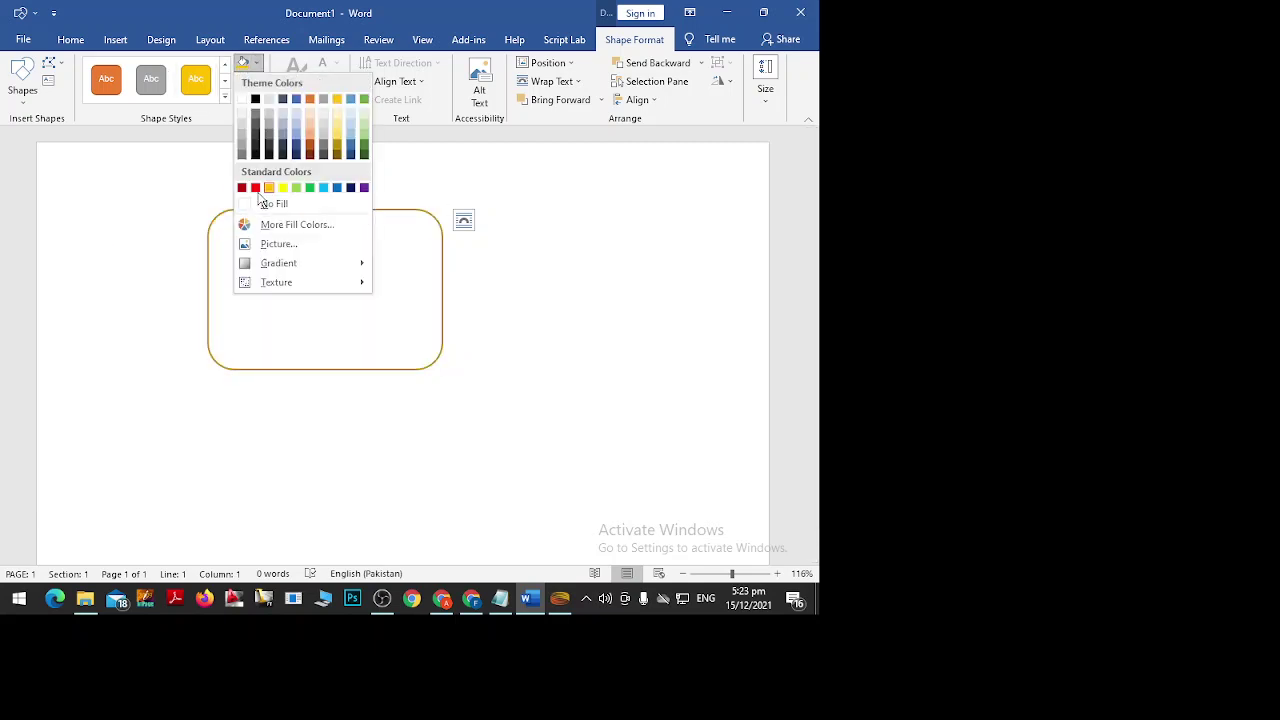
click(255, 188)
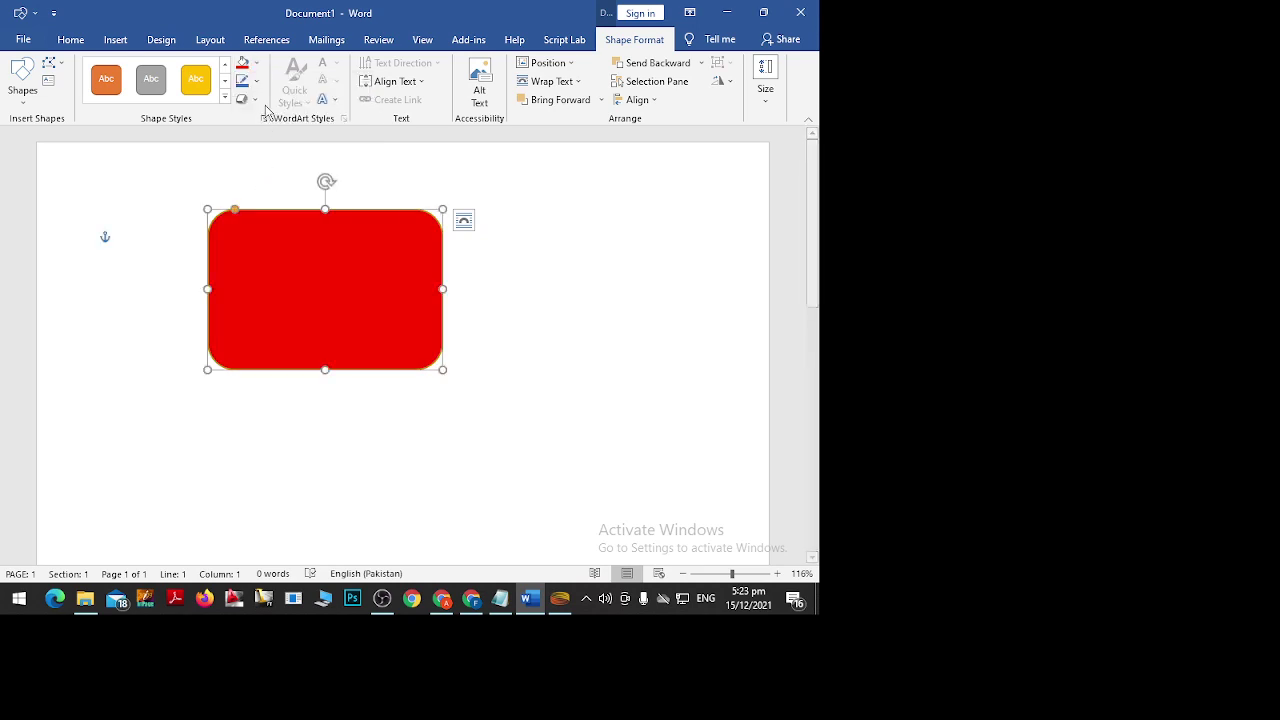
click(256, 62)
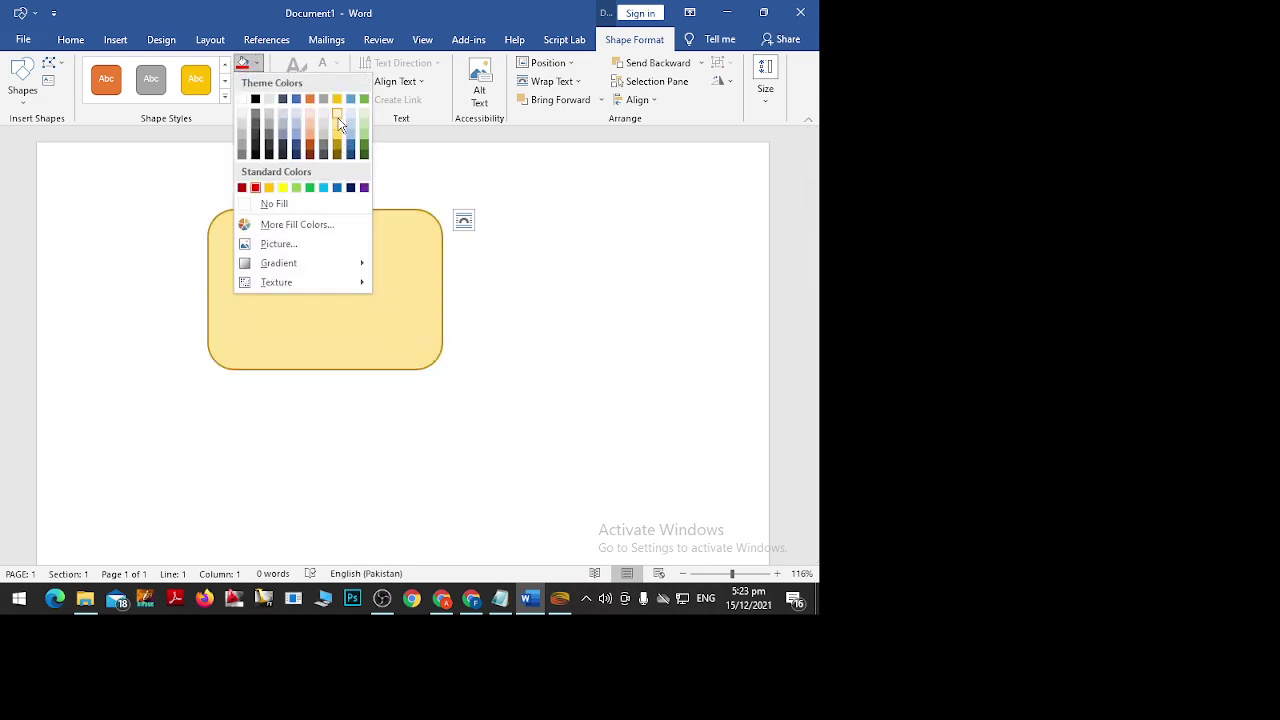
click(338, 118)
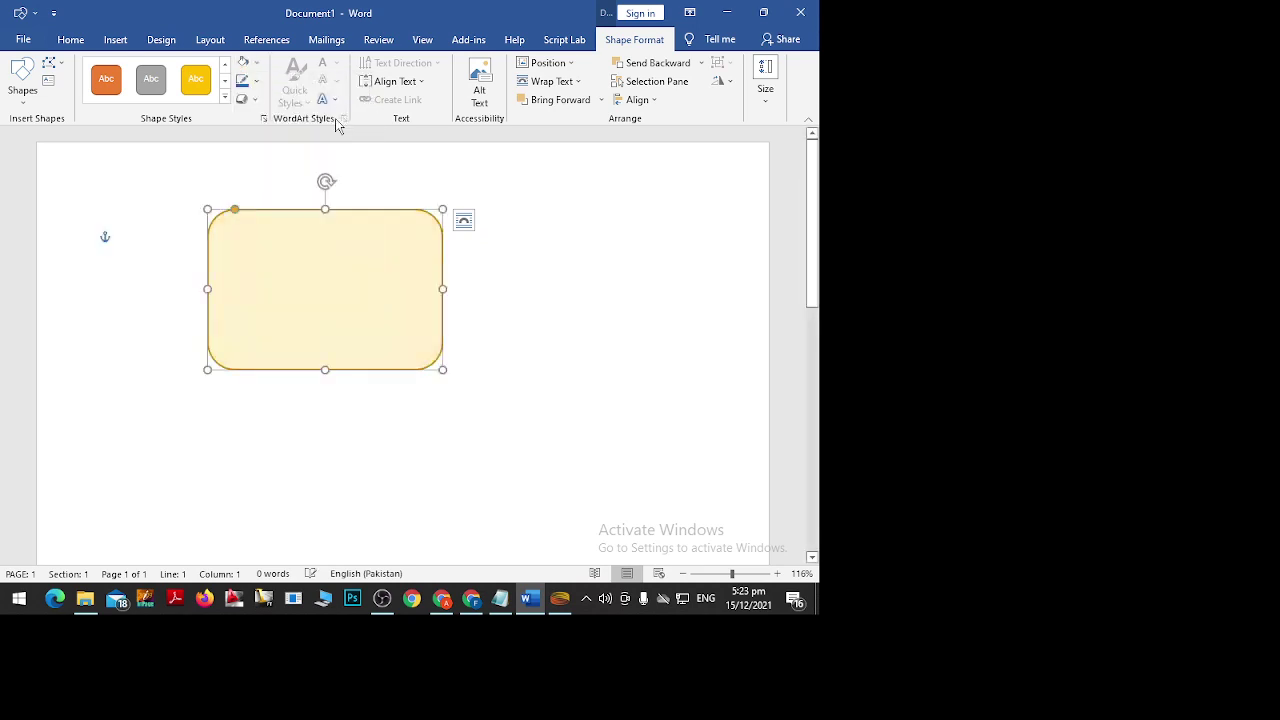
Apply a purple fill chosen from the Standard hexagon in More Fill Colors.
click(256, 62)
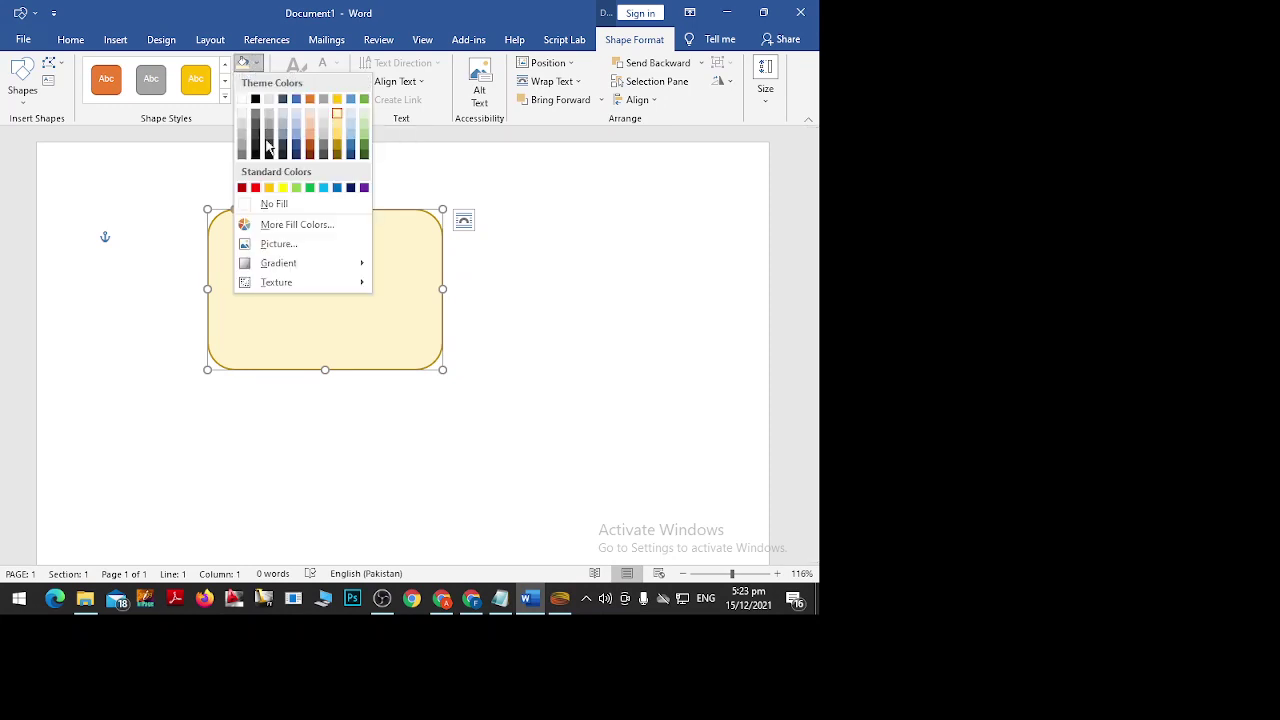
click(281, 226)
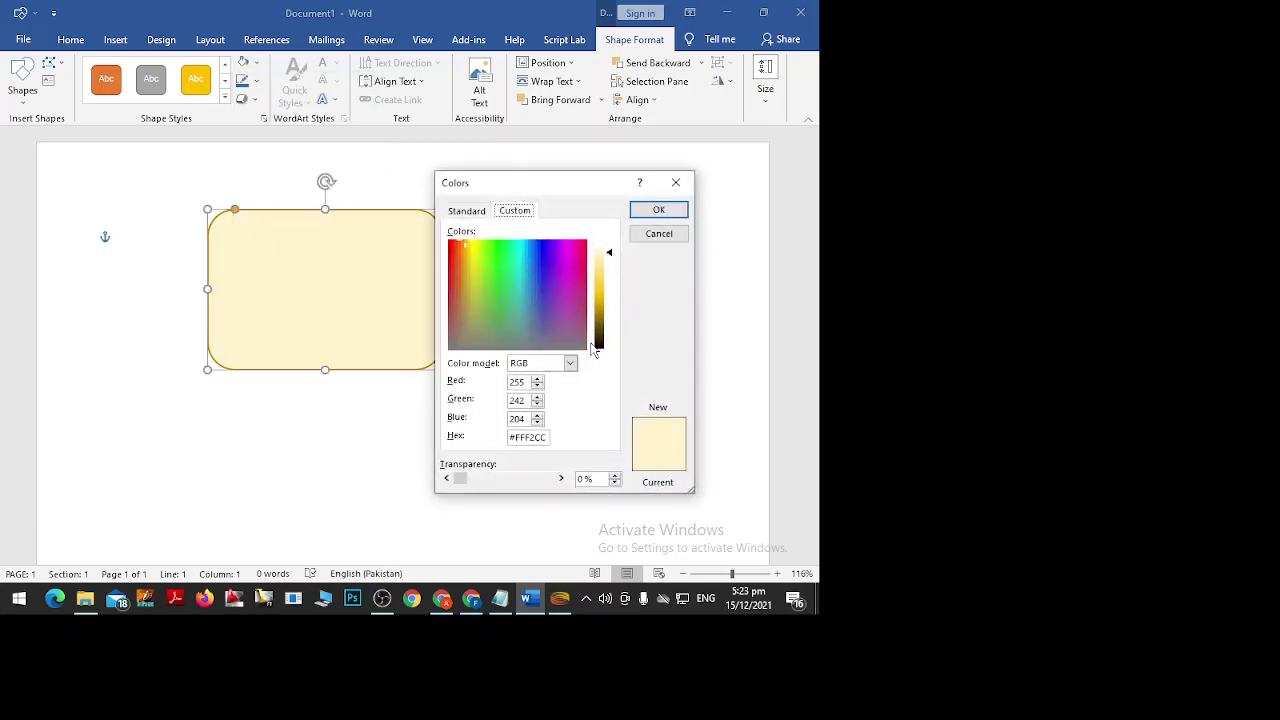
click(477, 213)
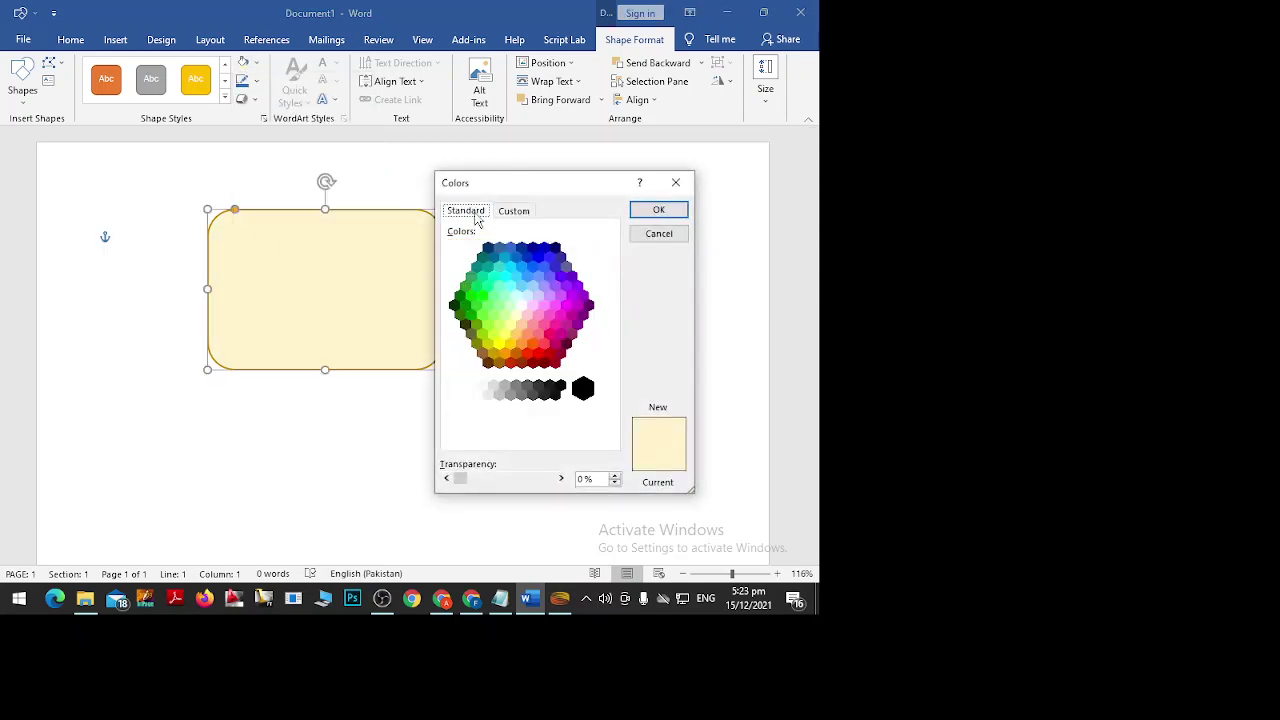
click(549, 316)
click(555, 324)
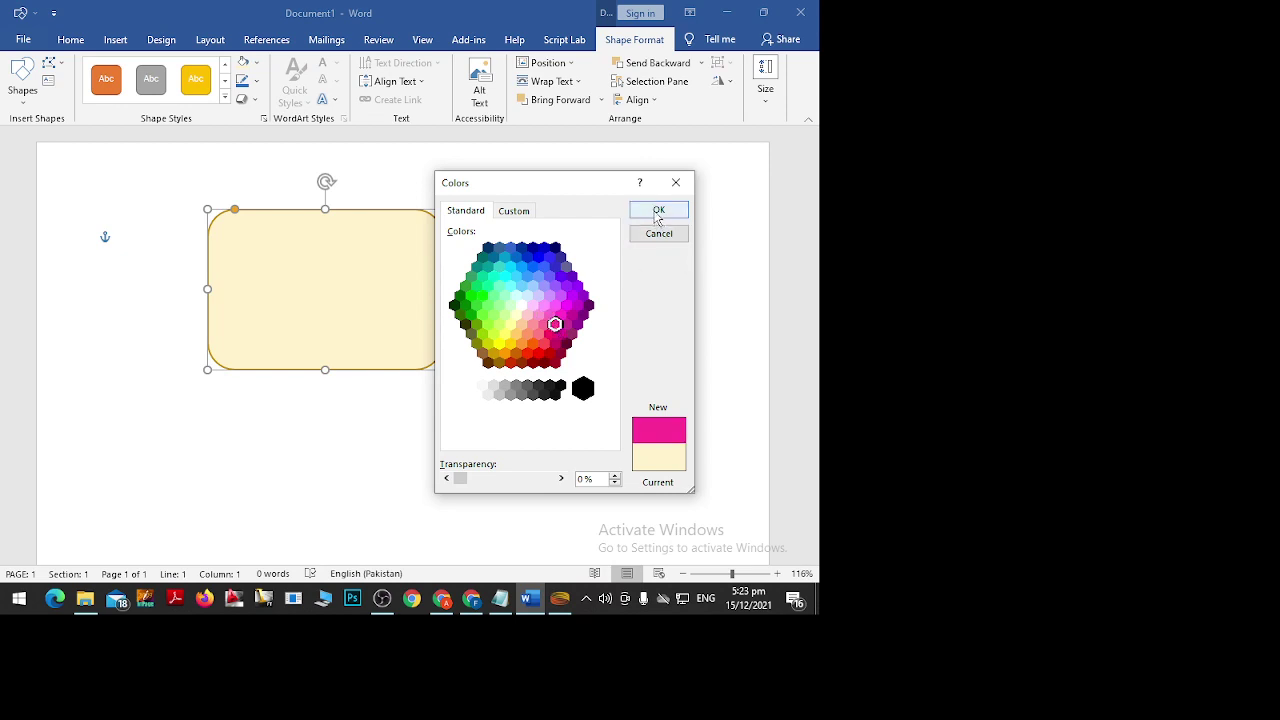
click(515, 212)
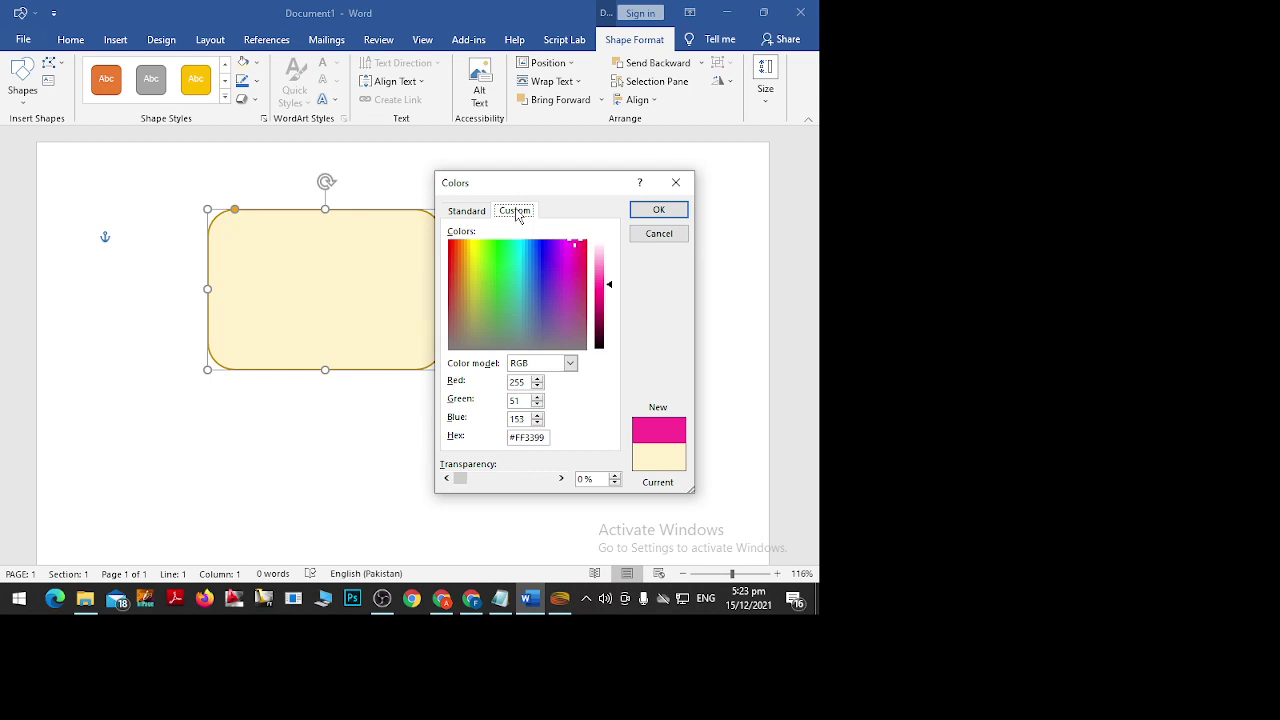
click(479, 212)
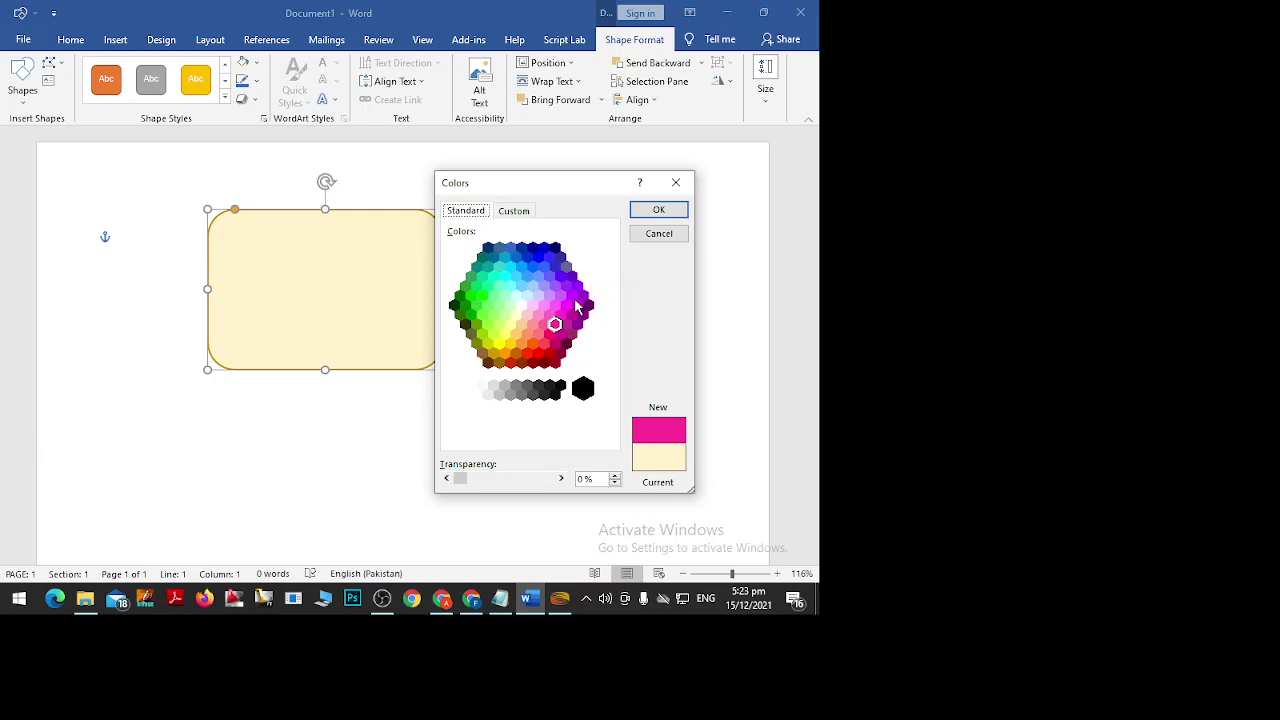
click(575, 301)
click(657, 211)
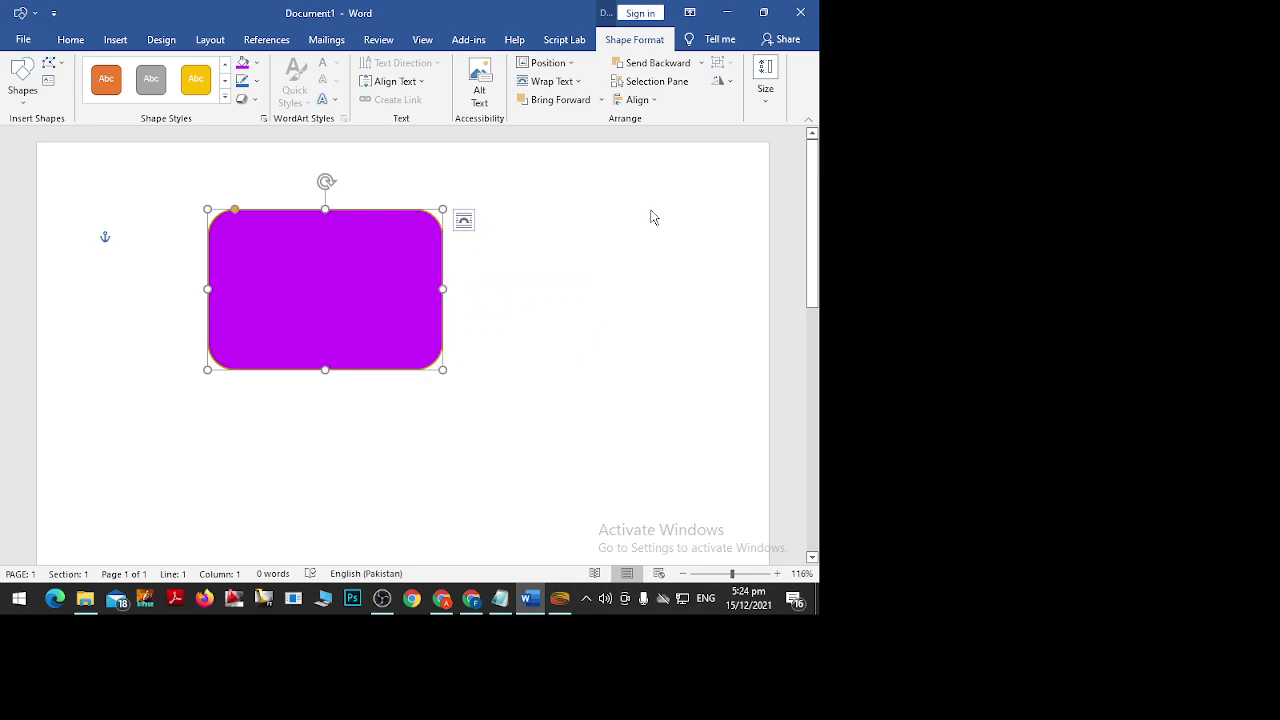
click(256, 63)
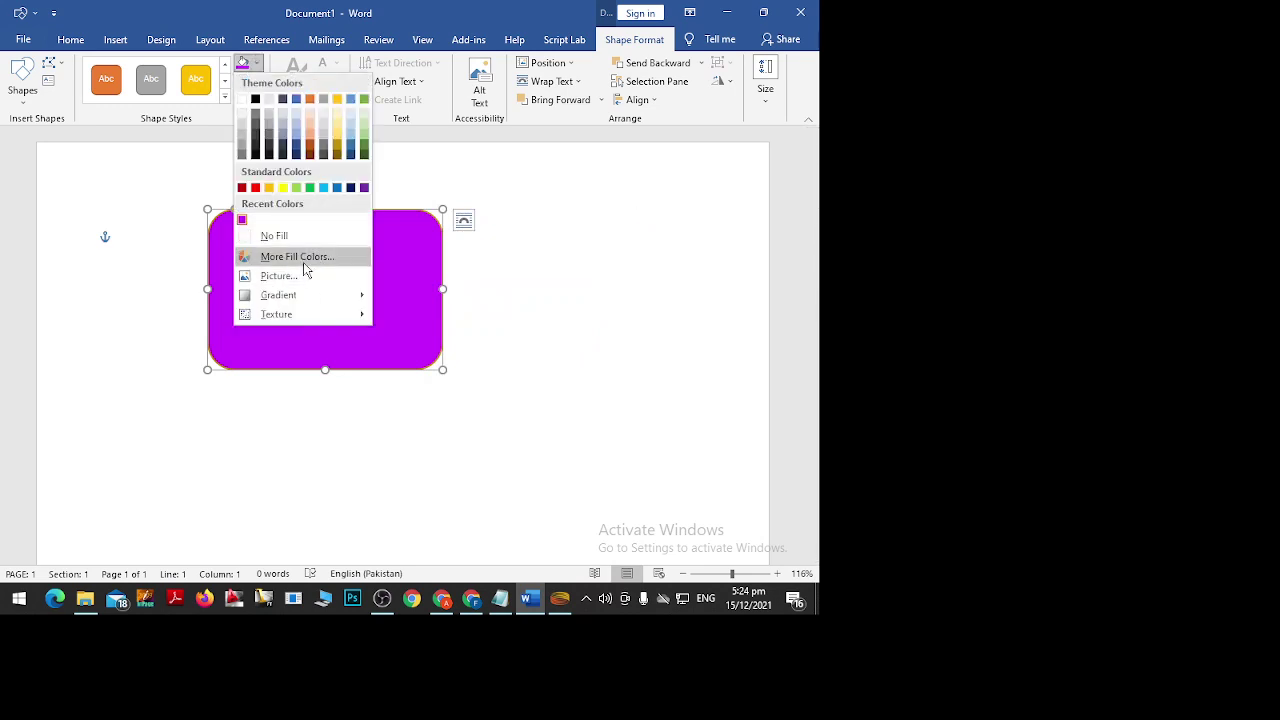
Apply a light gradient variation, briefly trying brown marble texture before undoing it.
mouse_move(309, 294)
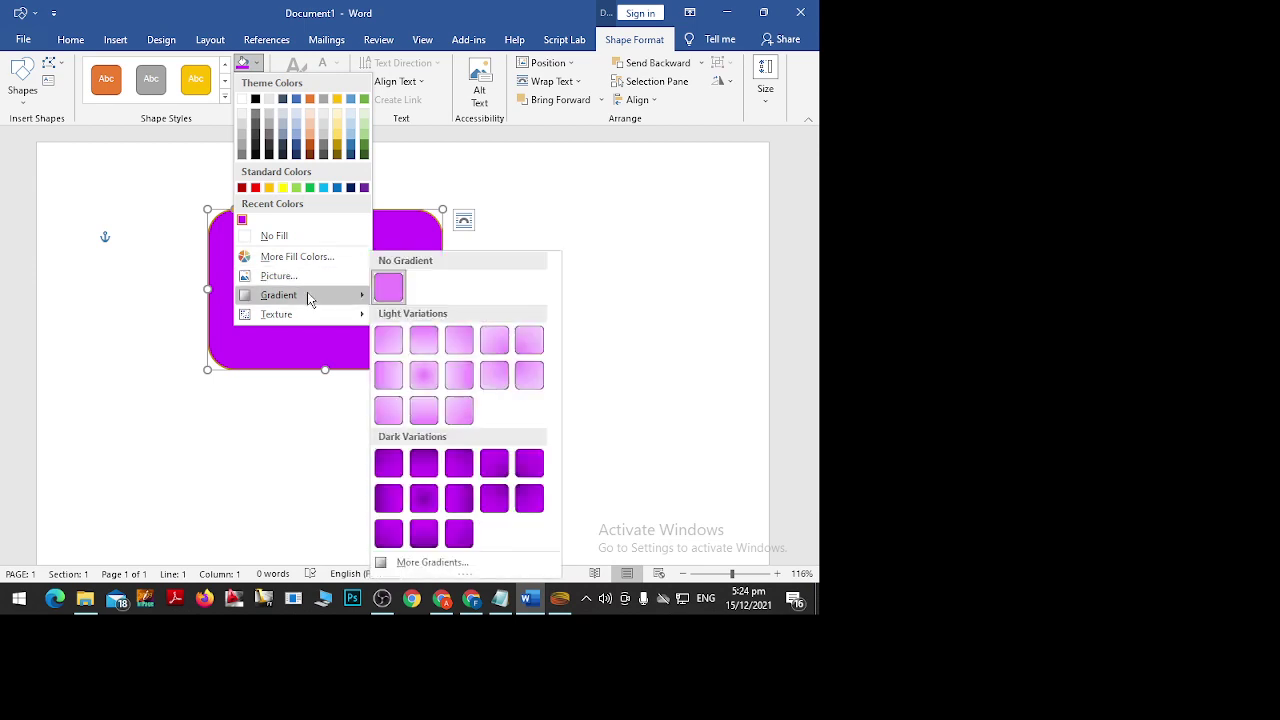
click(462, 412)
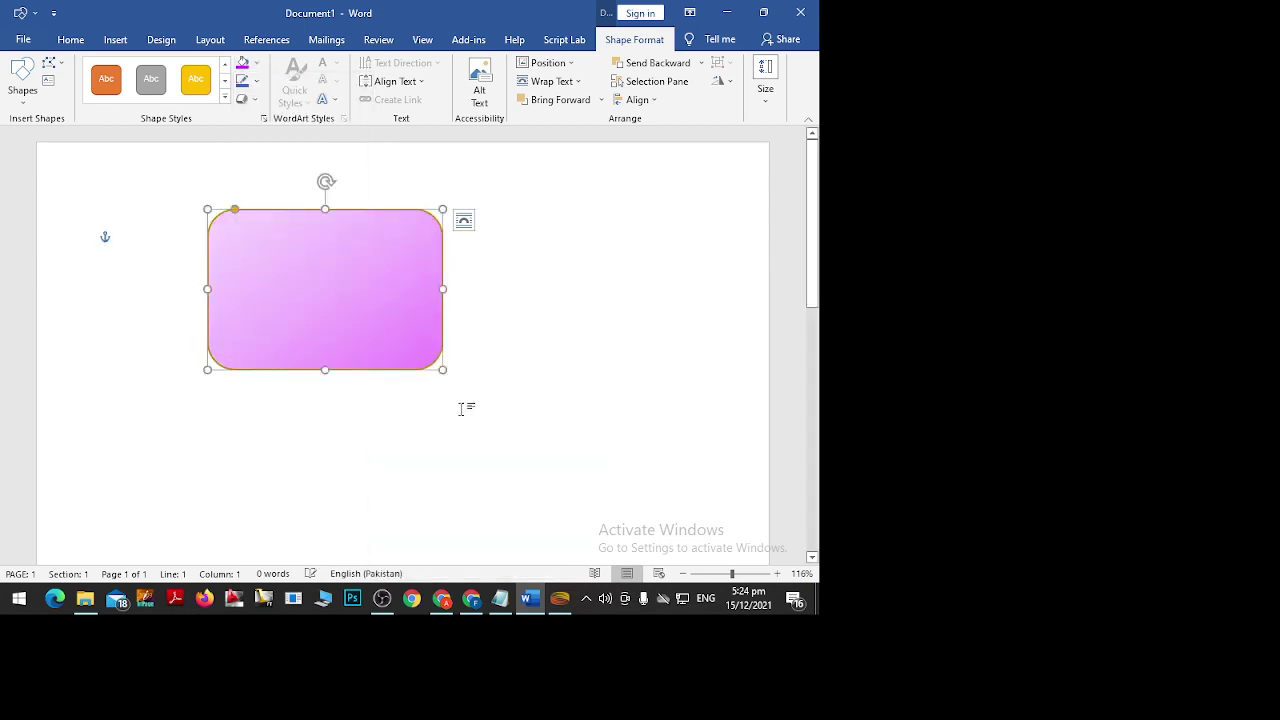
click(256, 62)
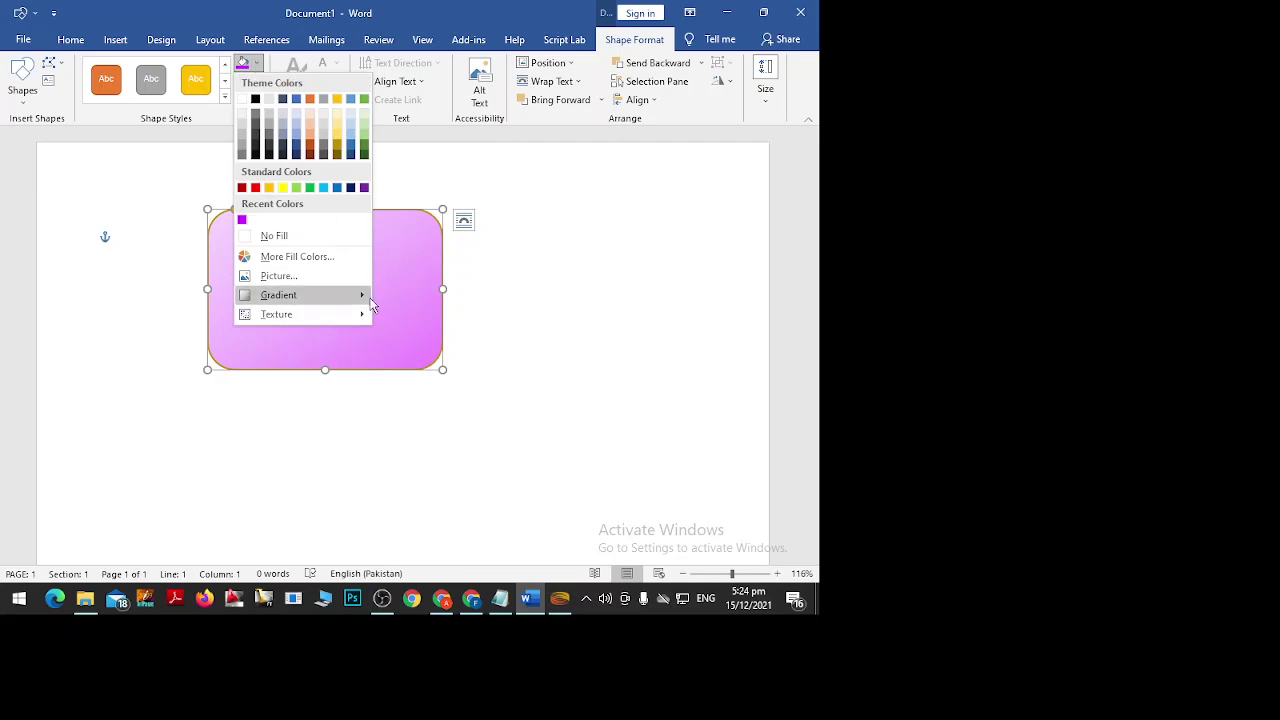
mouse_move(321, 318)
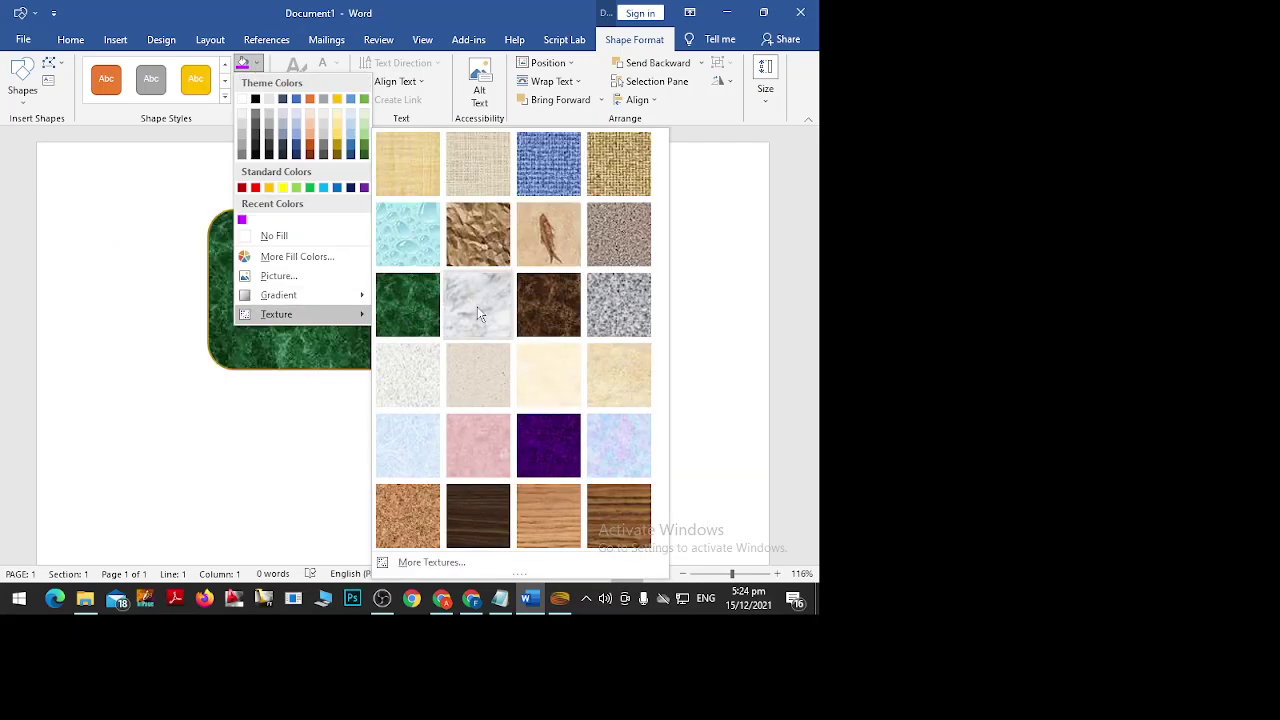
click(533, 310)
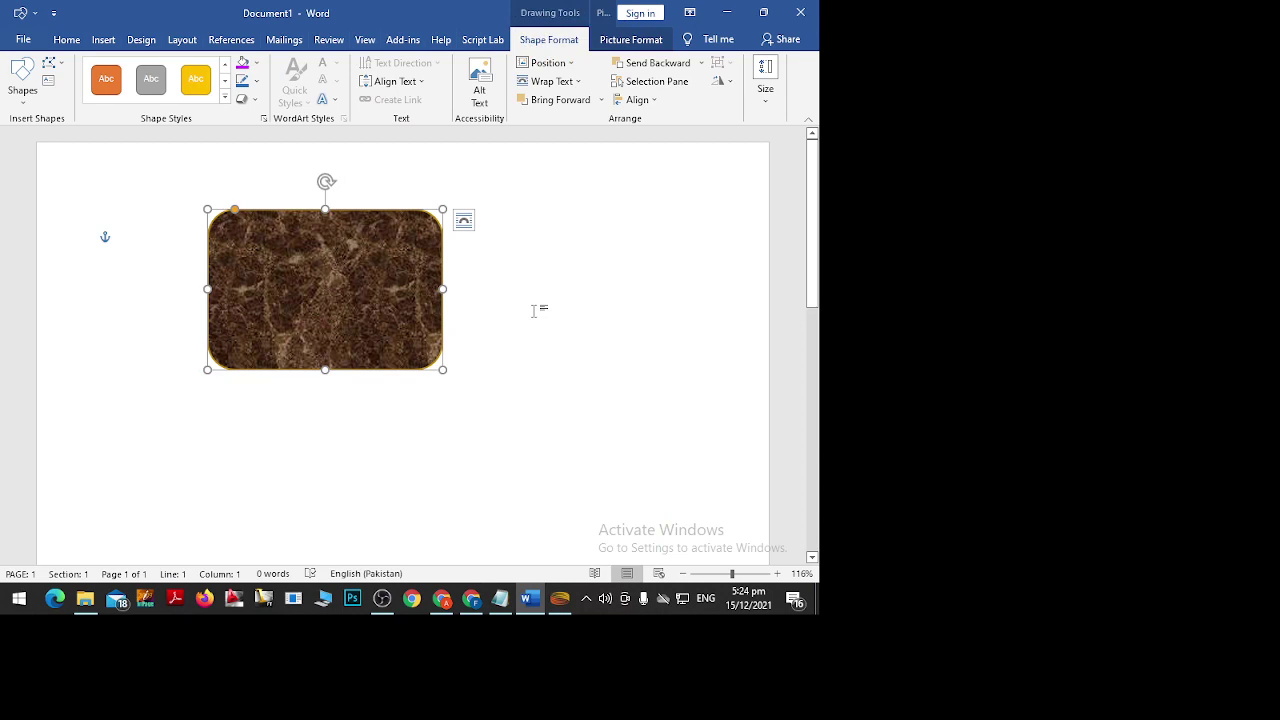
key(ctrl+z)
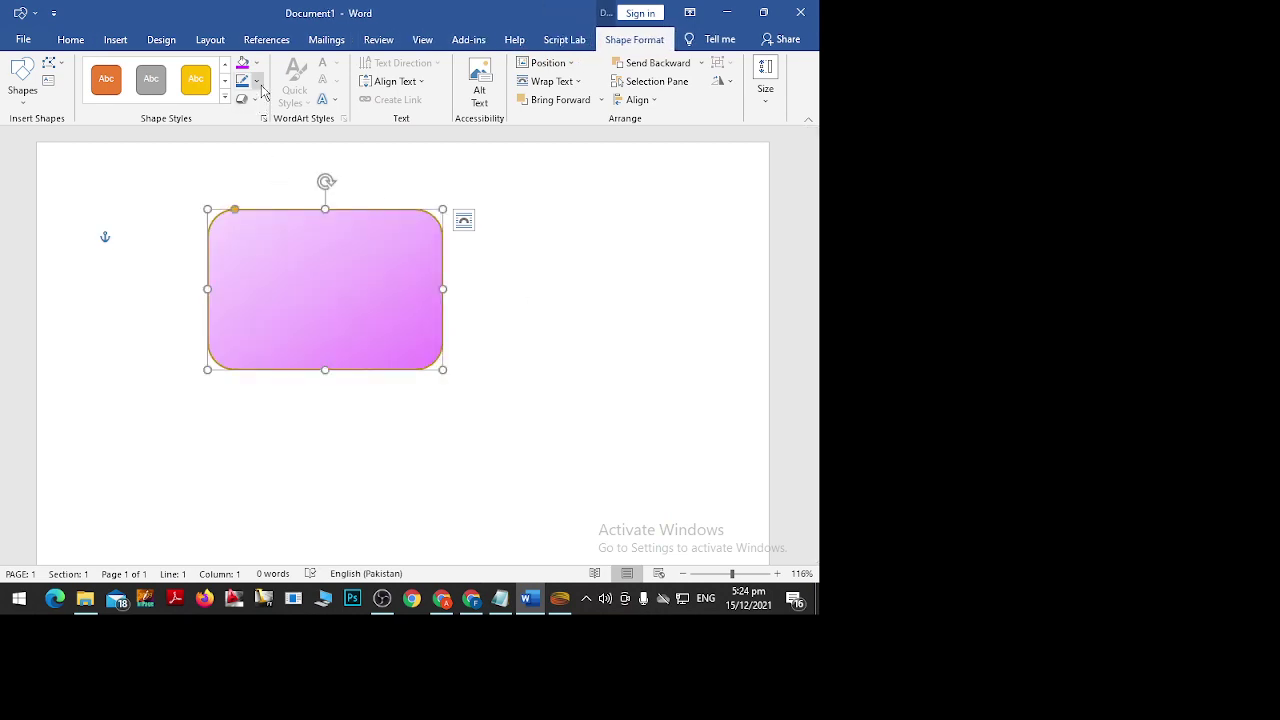
Try orange and dark red outlines, then settle on a dark purple outline.
click(257, 82)
click(257, 83)
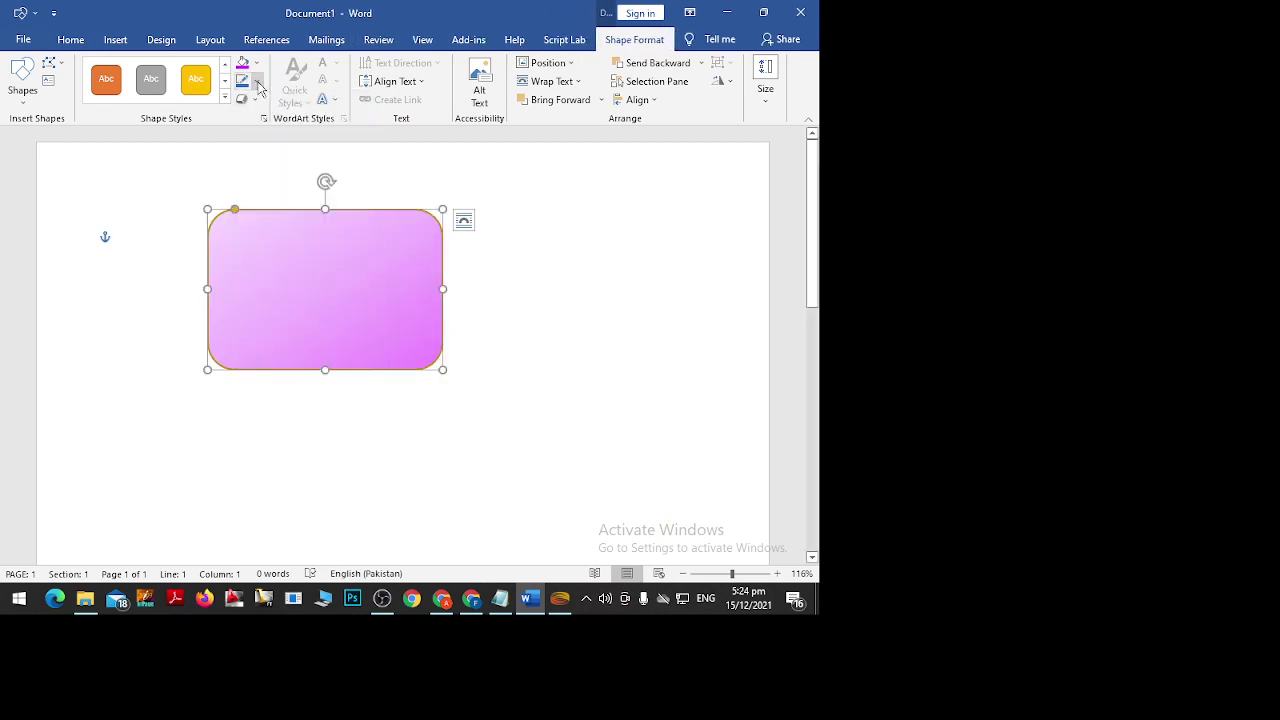
click(257, 83)
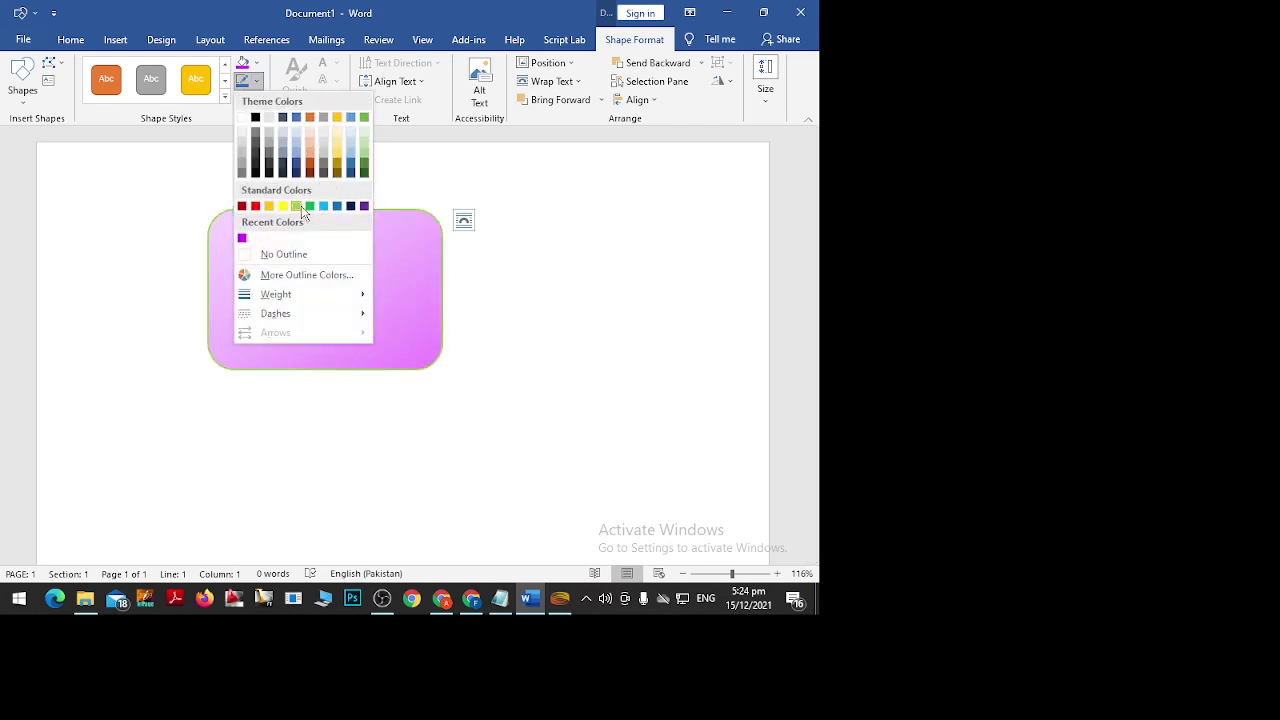
click(271, 207)
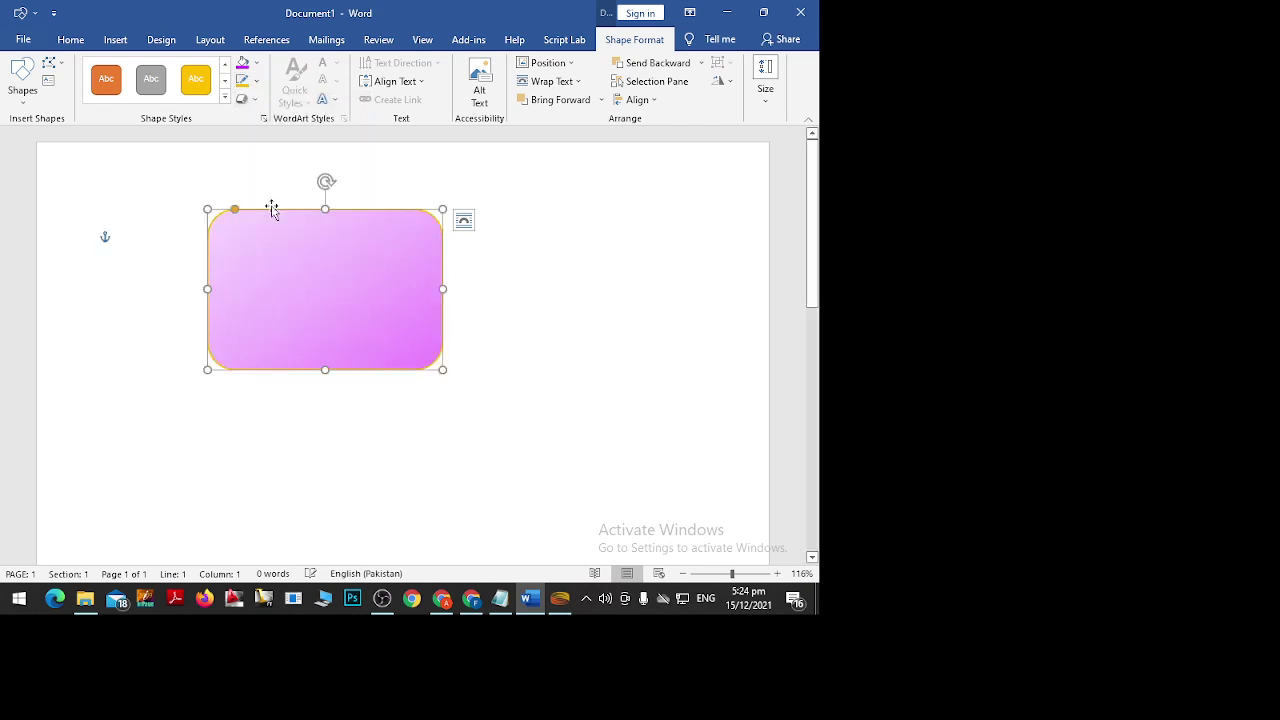
click(257, 82)
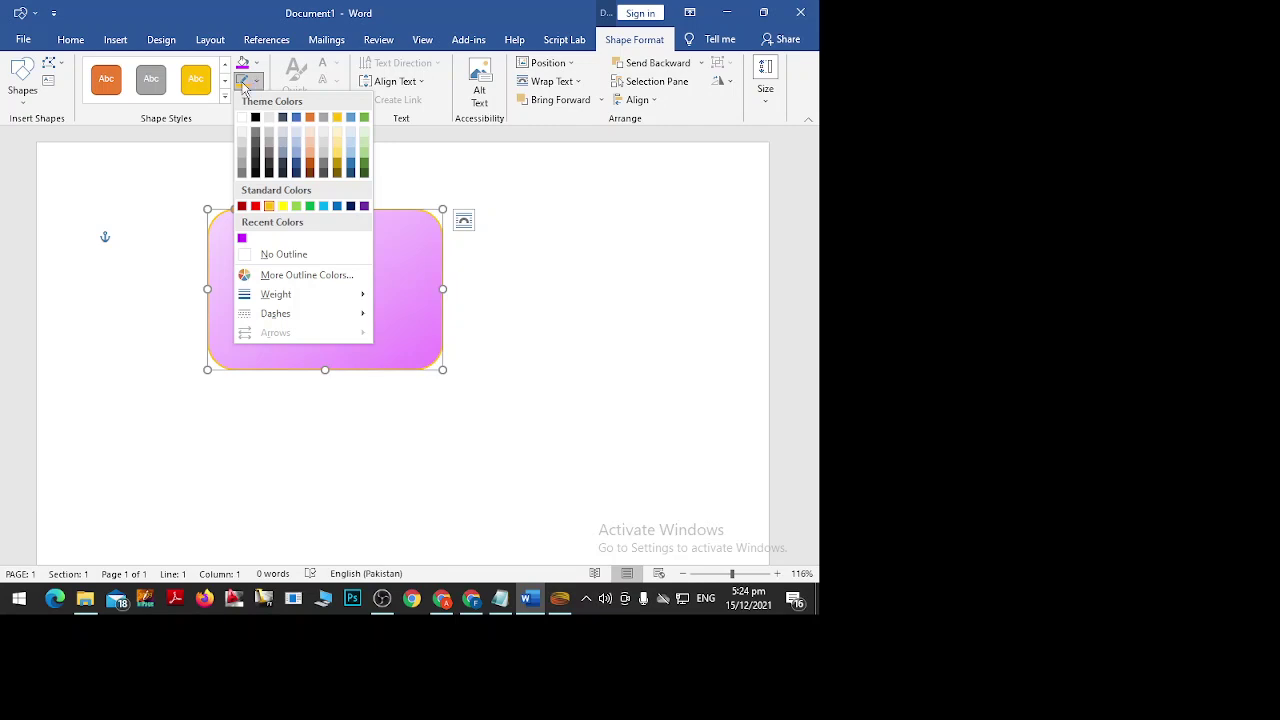
click(242, 208)
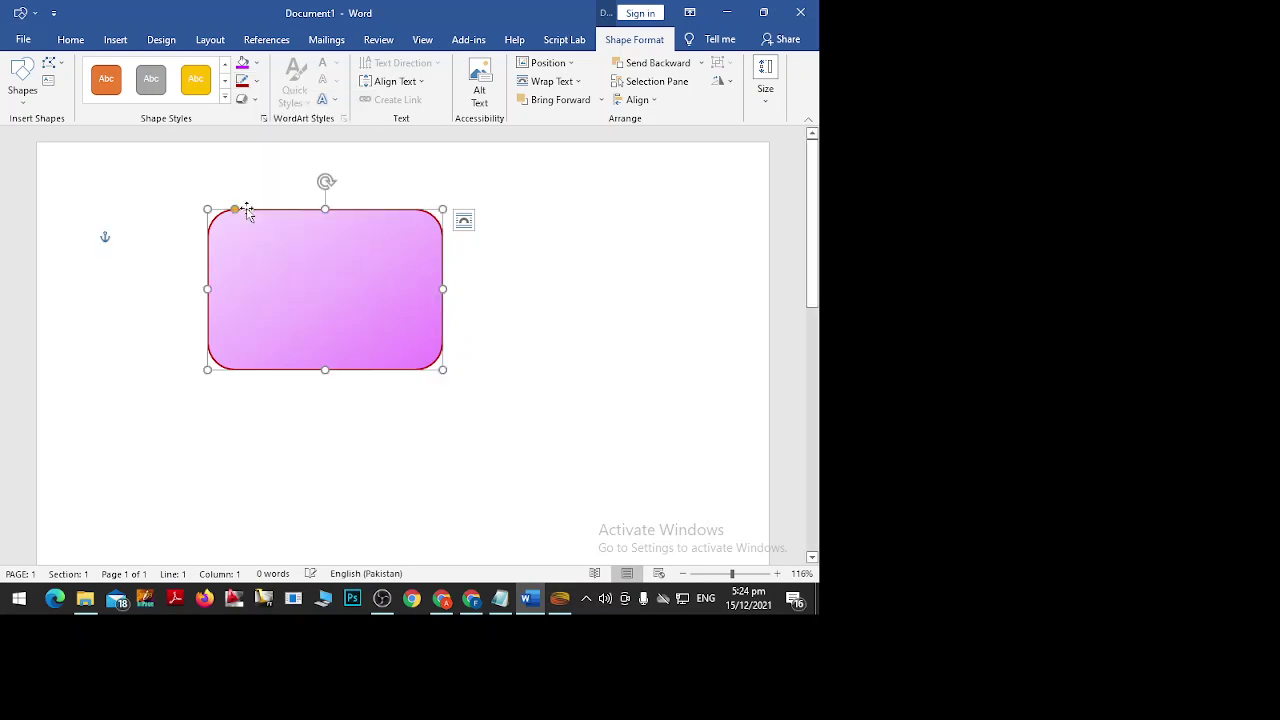
click(255, 84)
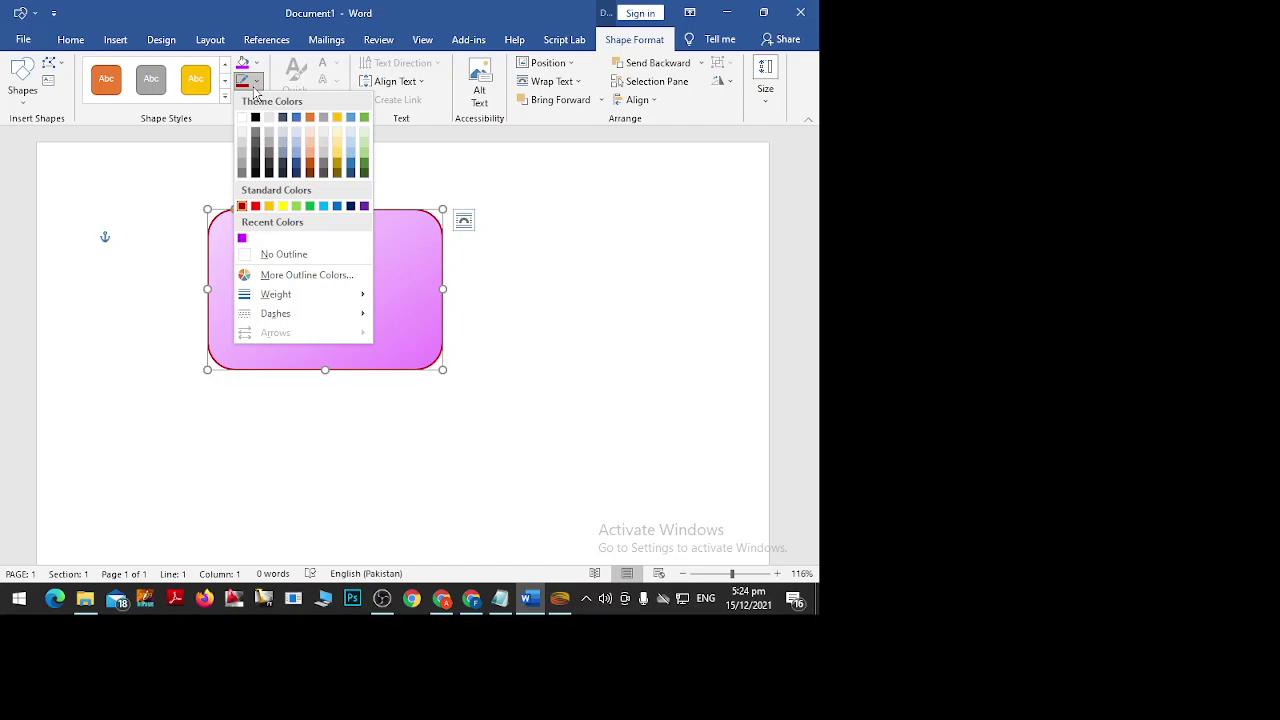
click(364, 206)
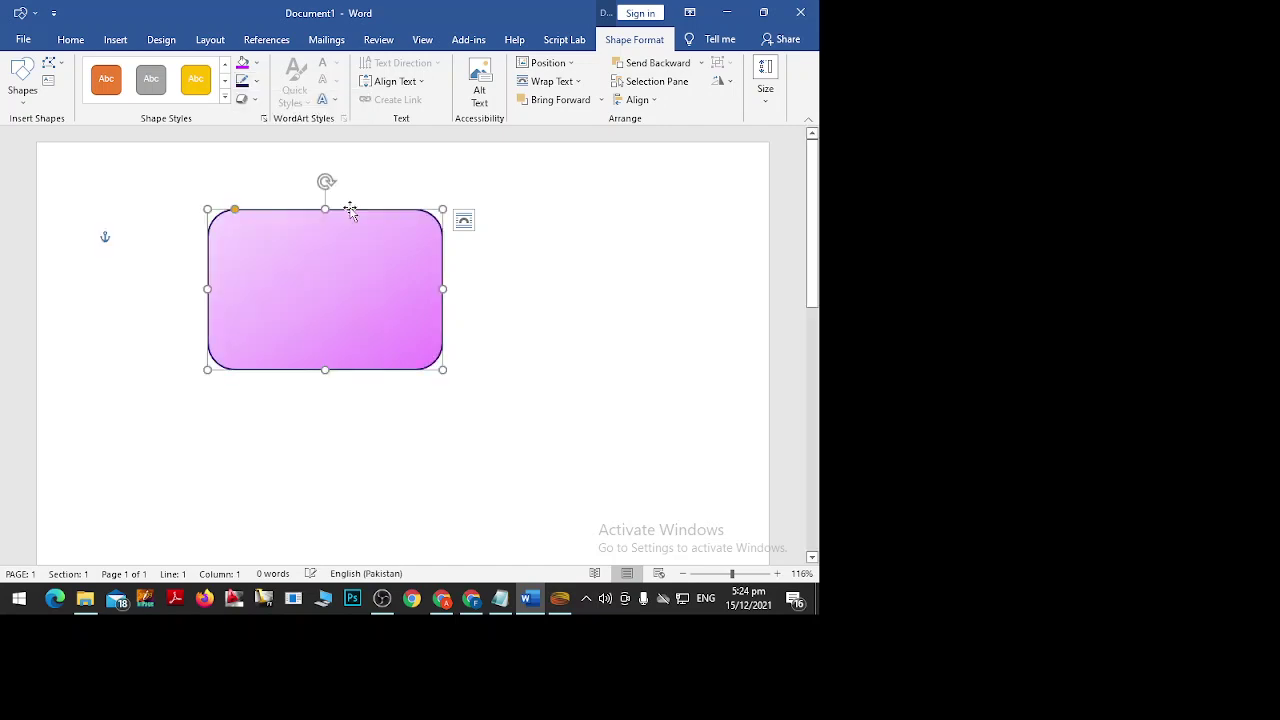
click(379, 177)
Try a 3-D preset on the rectangle, then reset Shape Effects to No Presets.
click(358, 305)
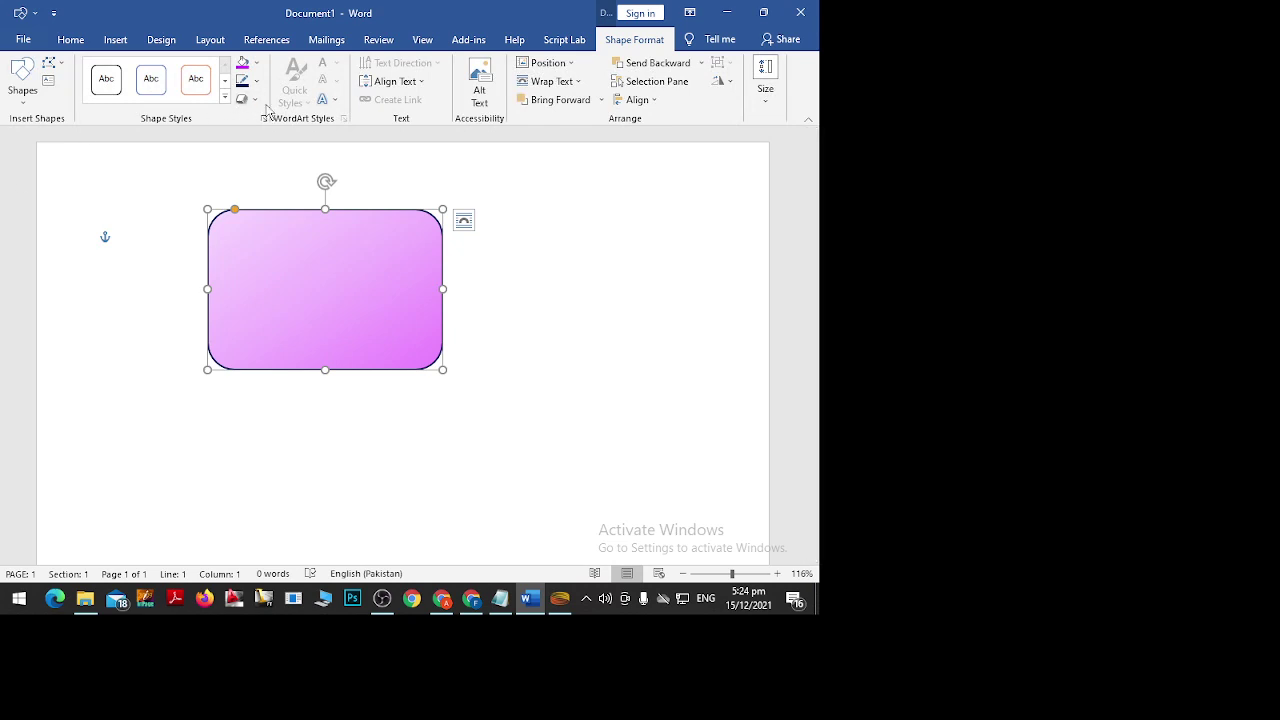
click(257, 102)
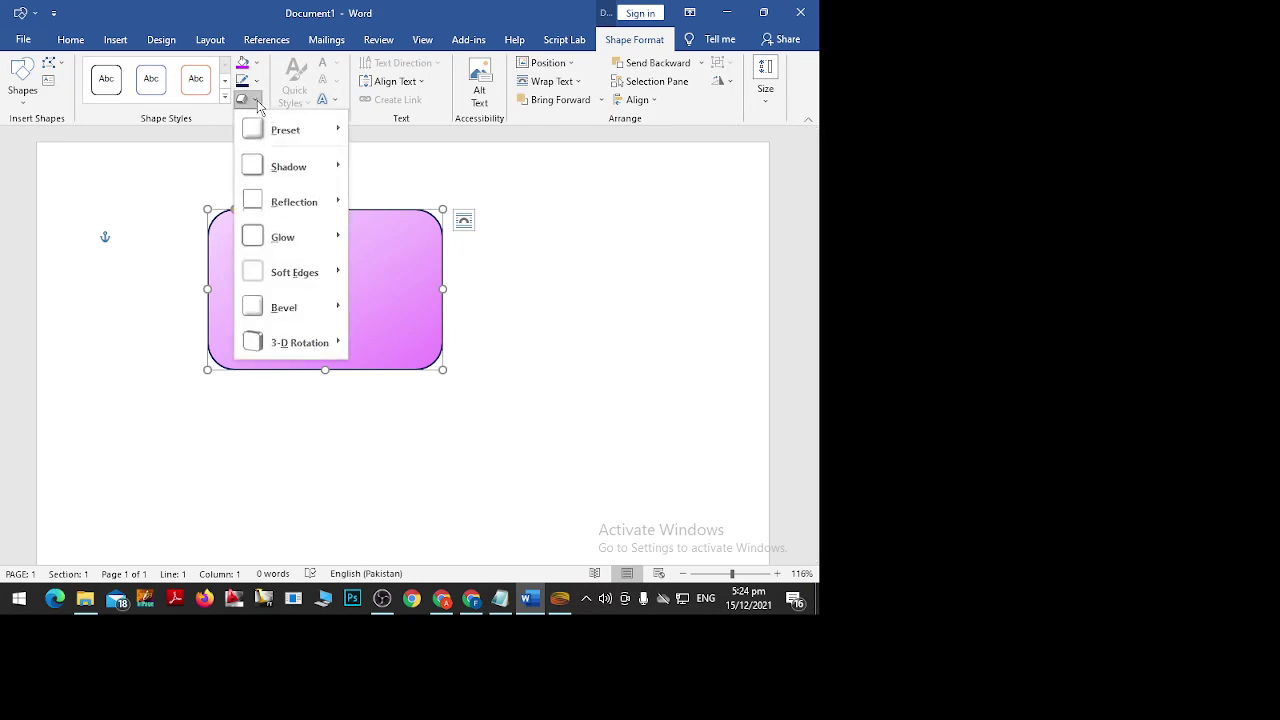
mouse_move(295, 130)
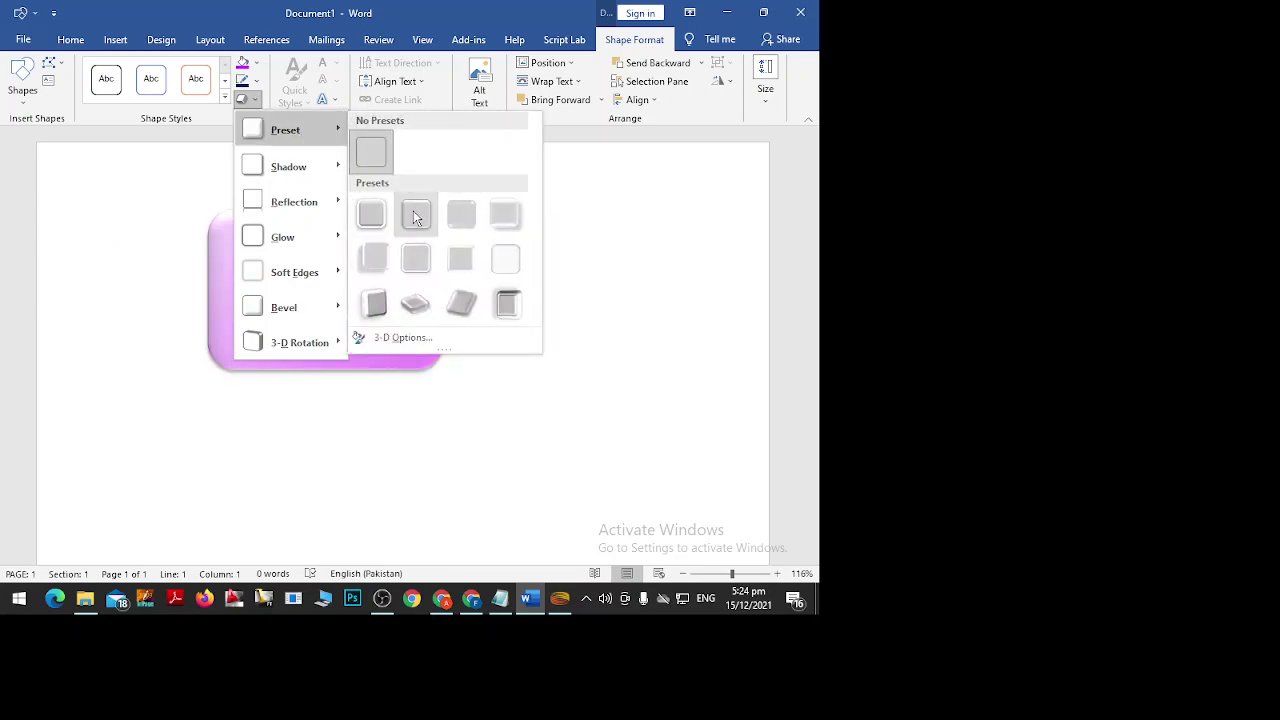
click(371, 262)
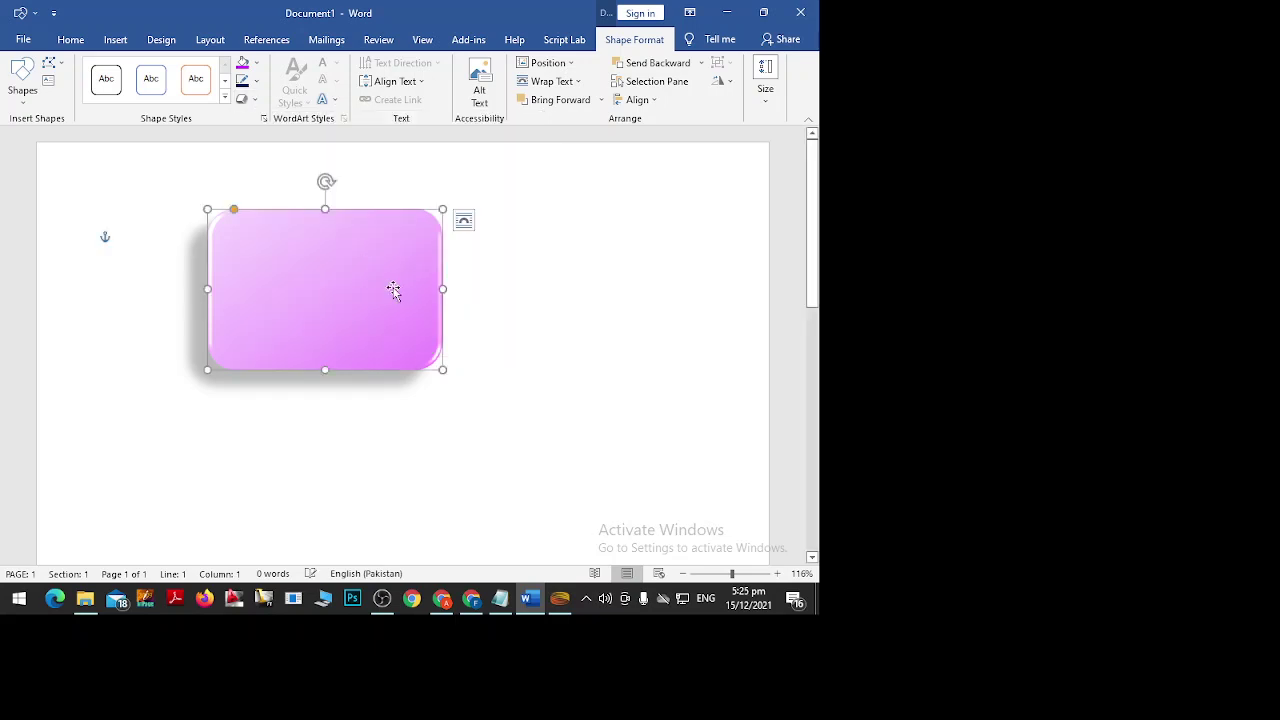
click(253, 100)
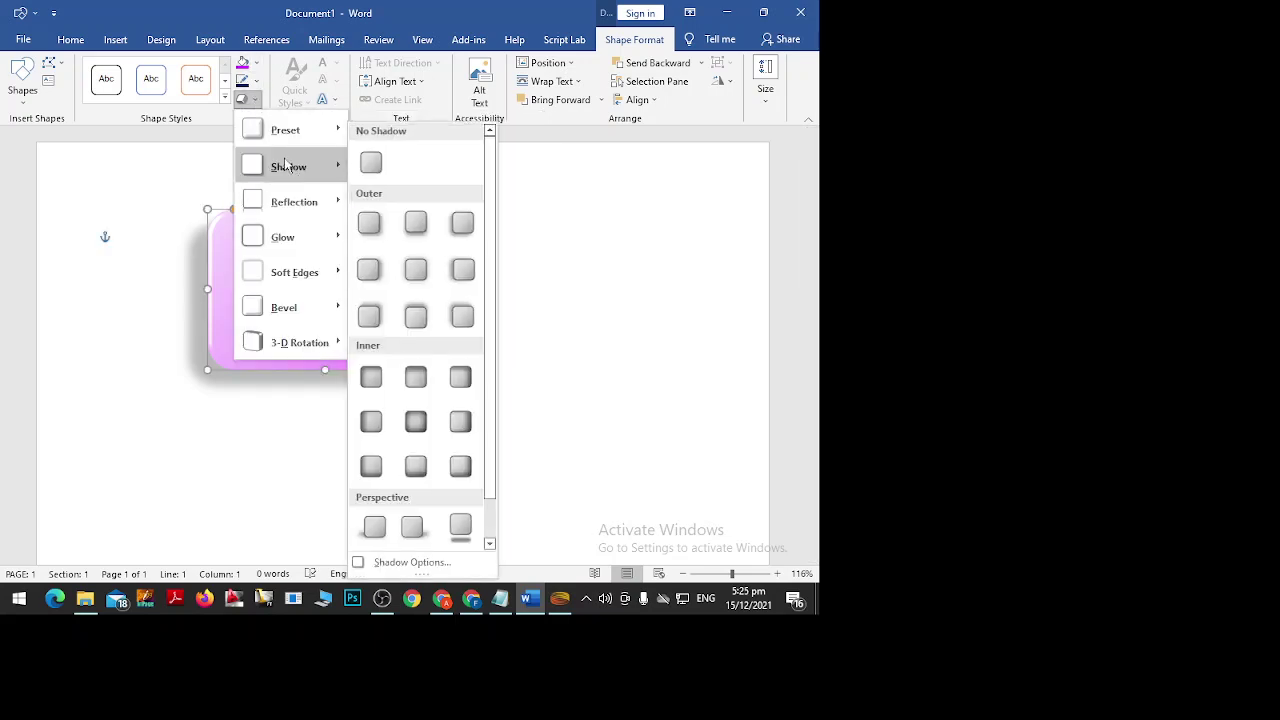
mouse_move(286, 134)
click(362, 155)
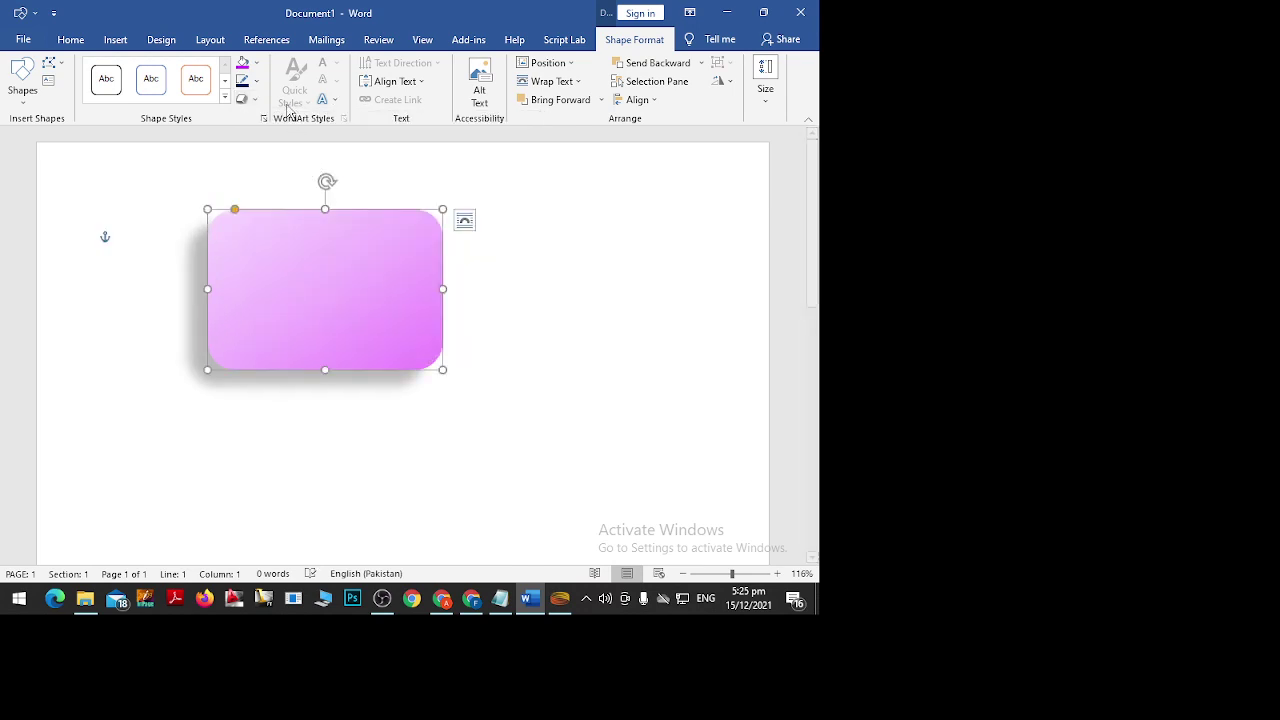
Add the outer 'Offset: Center' shadow to the rounded rectangle.
click(253, 100)
mouse_move(305, 168)
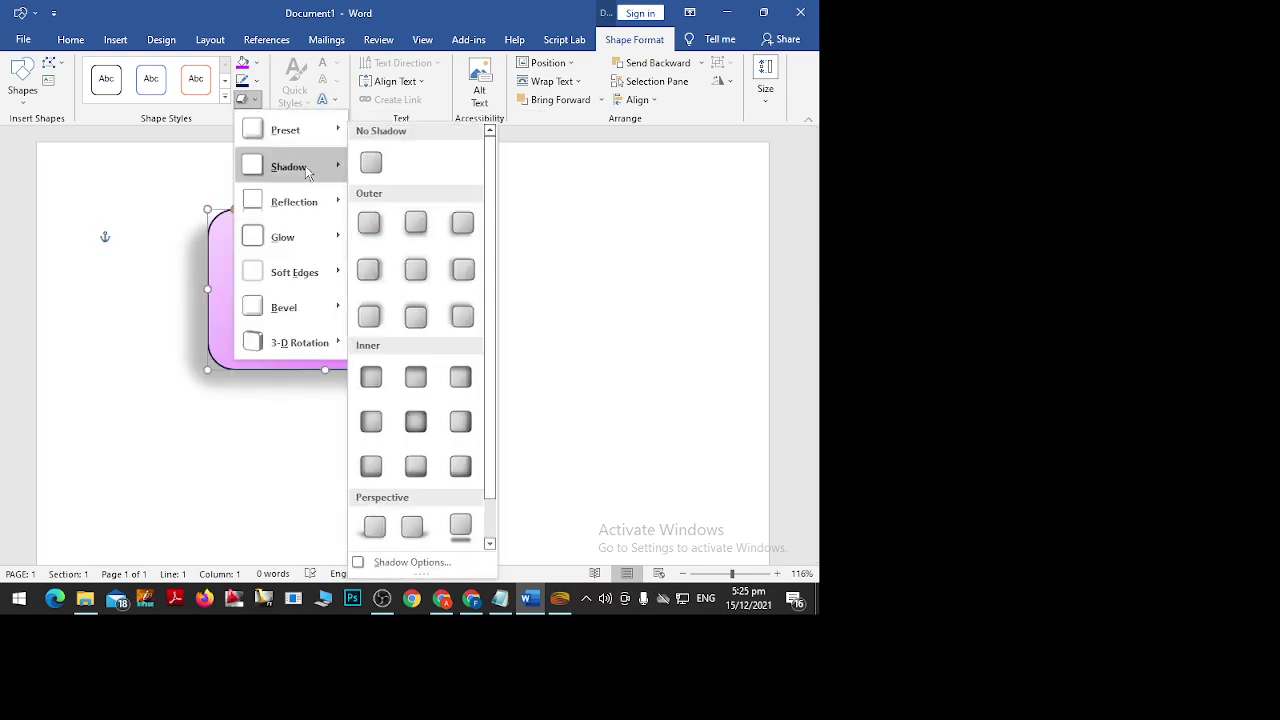
click(415, 267)
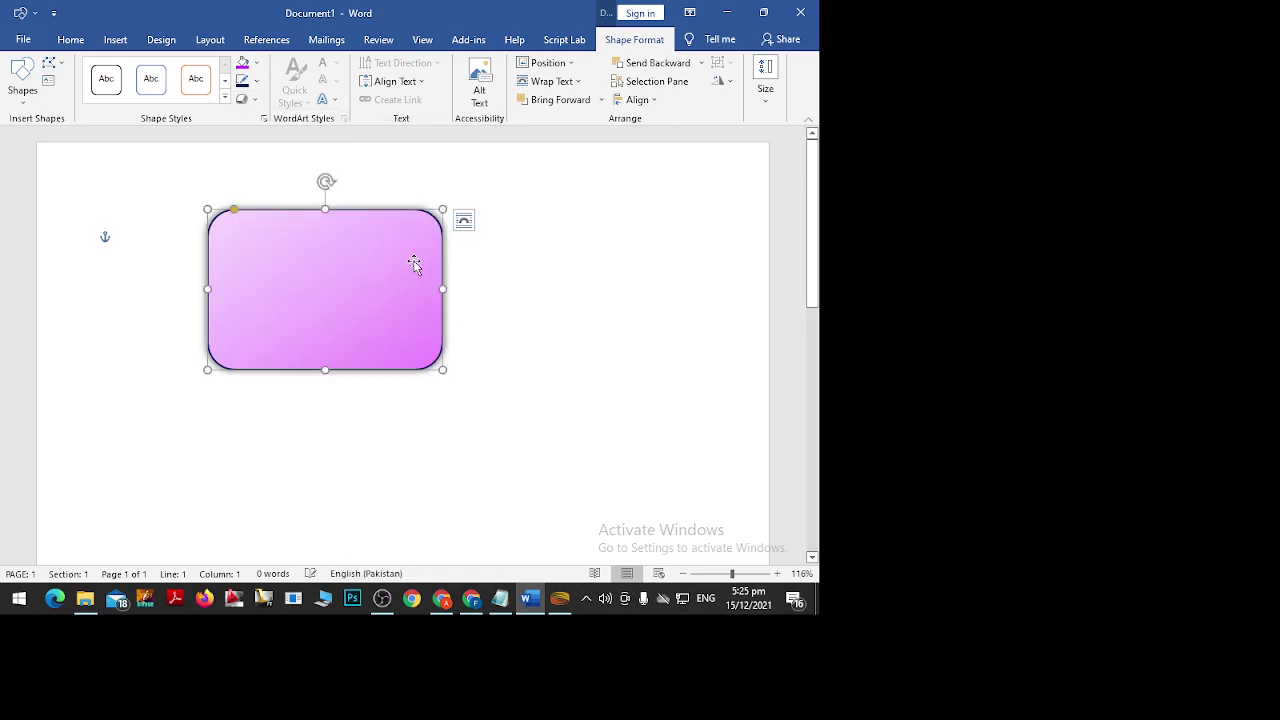
click(517, 370)
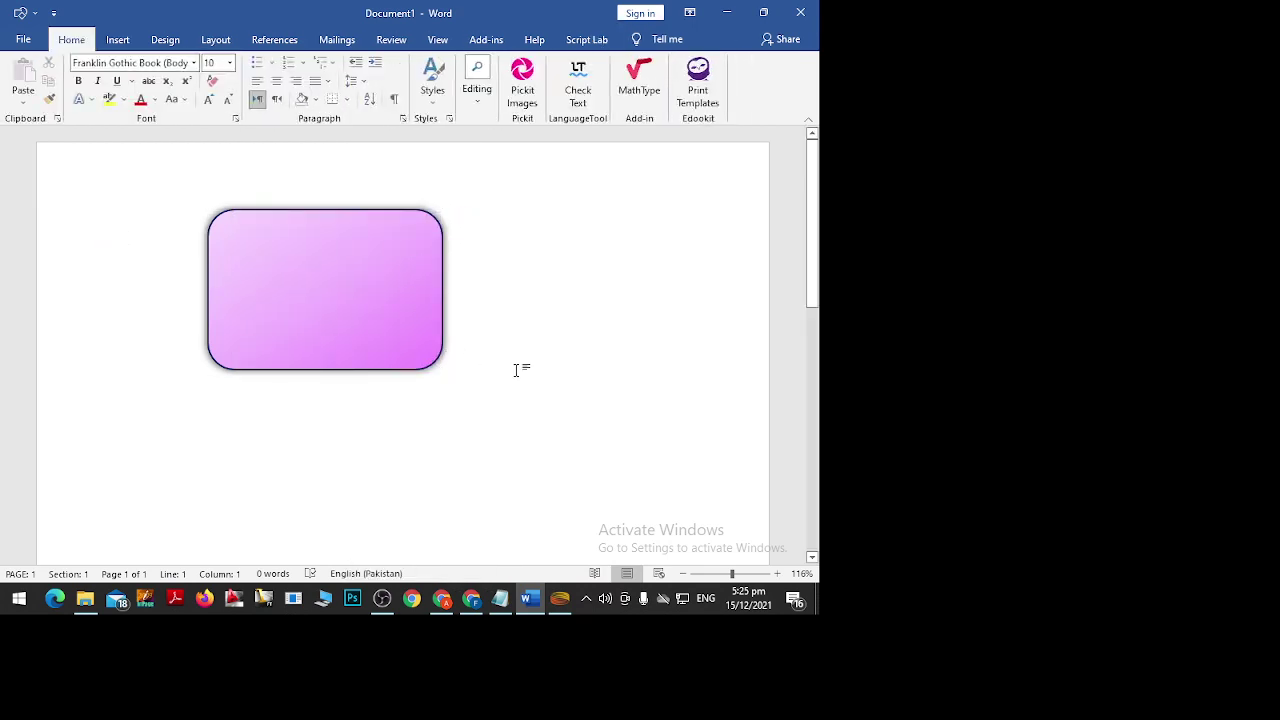
Add a reflection variation beneath the rounded rectangle.
ctrl+scroll(353, 352, up, 2)
ctrl+scroll(350, 350, up, 2)
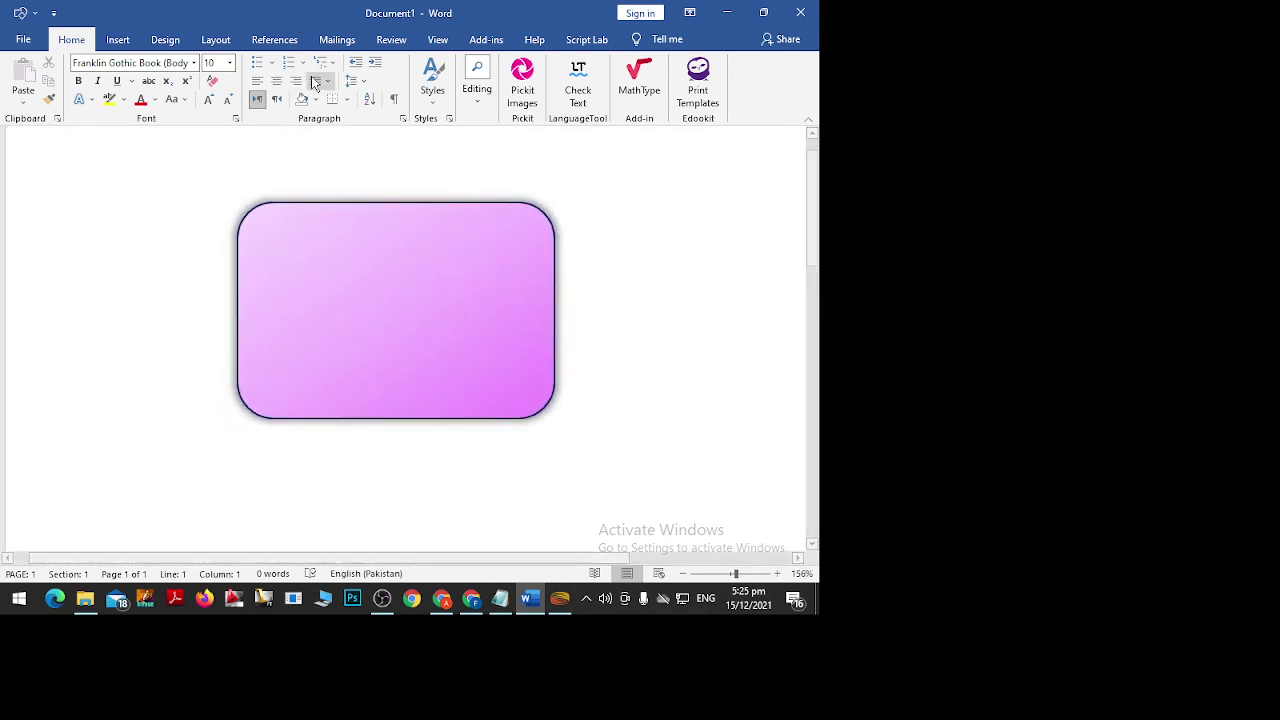
click(433, 326)
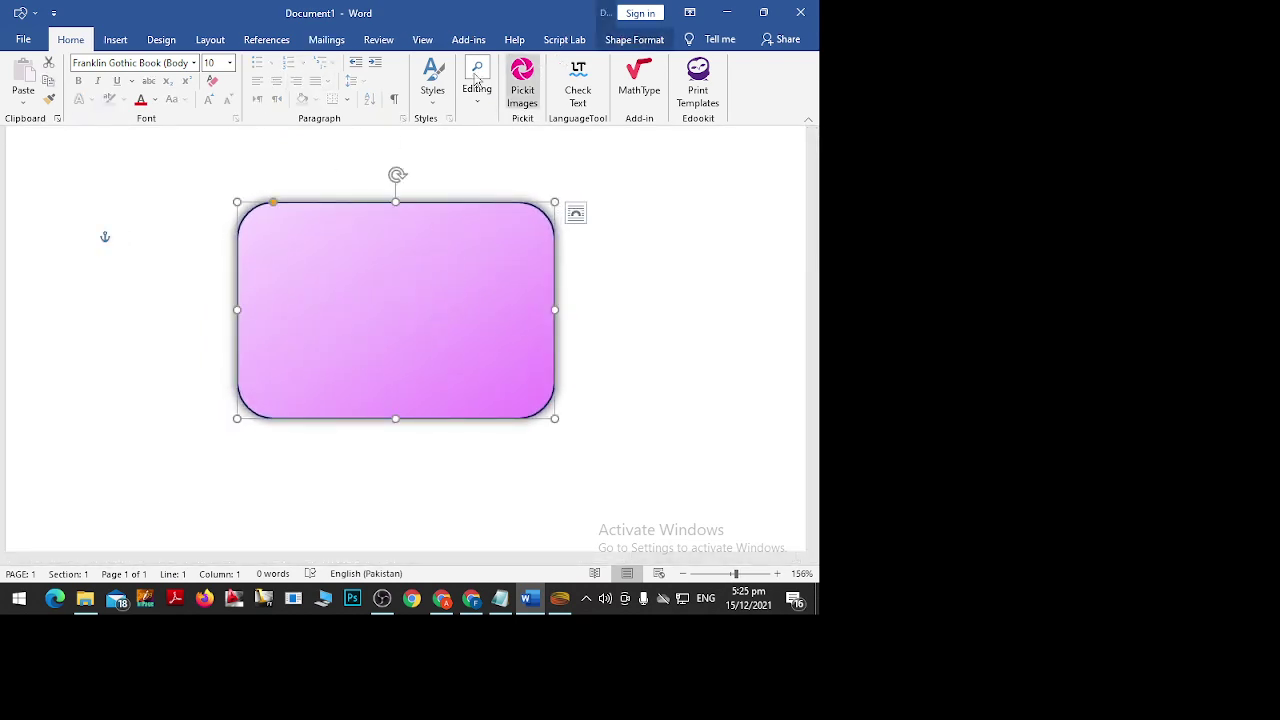
click(605, 43)
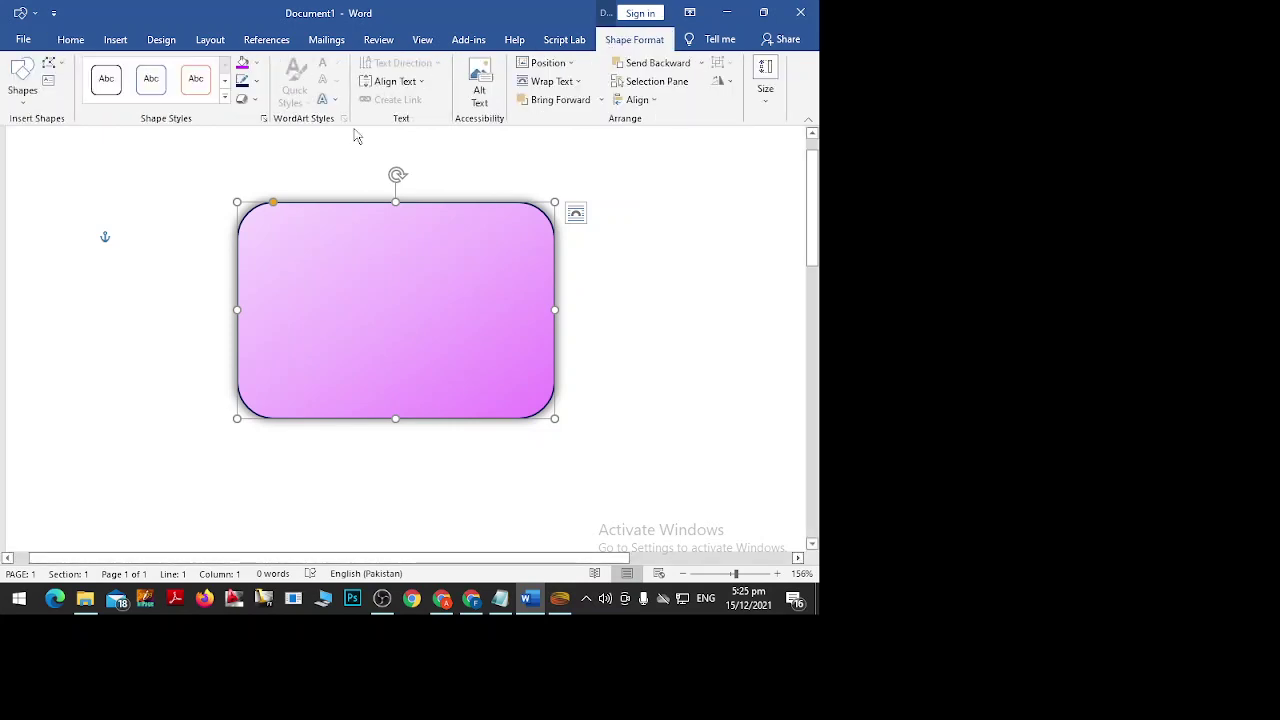
click(247, 99)
mouse_move(305, 198)
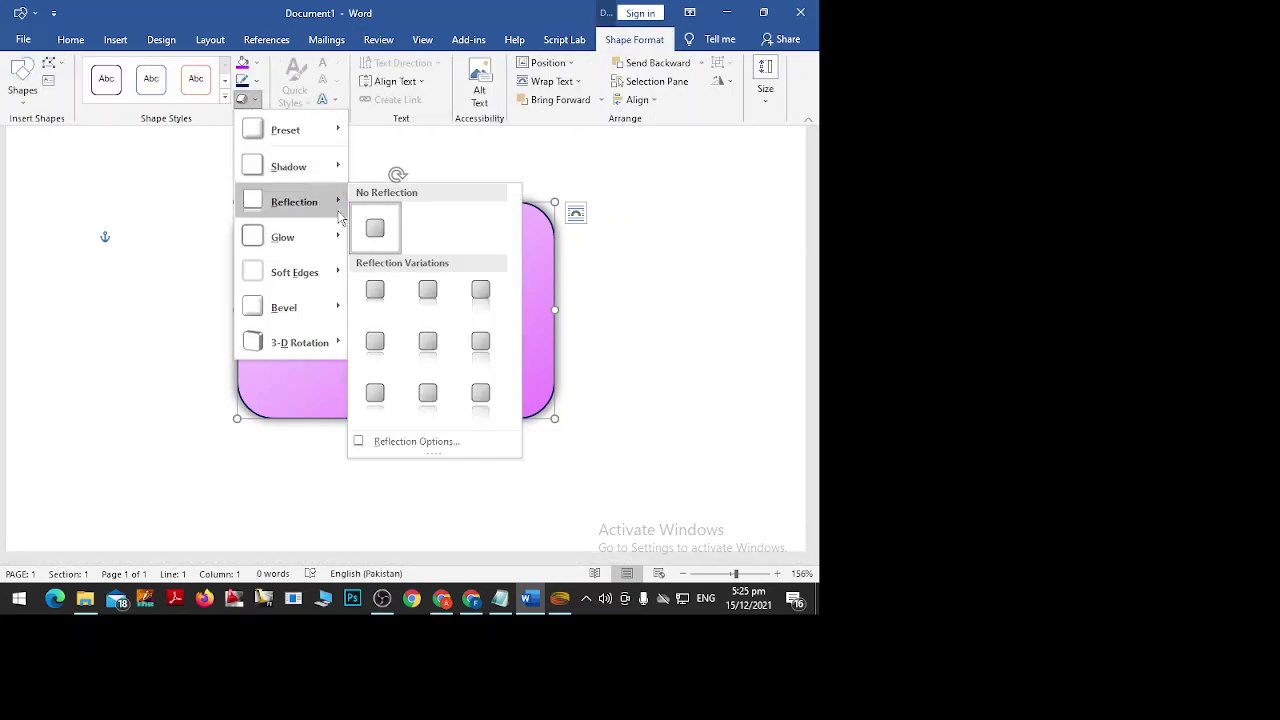
click(428, 363)
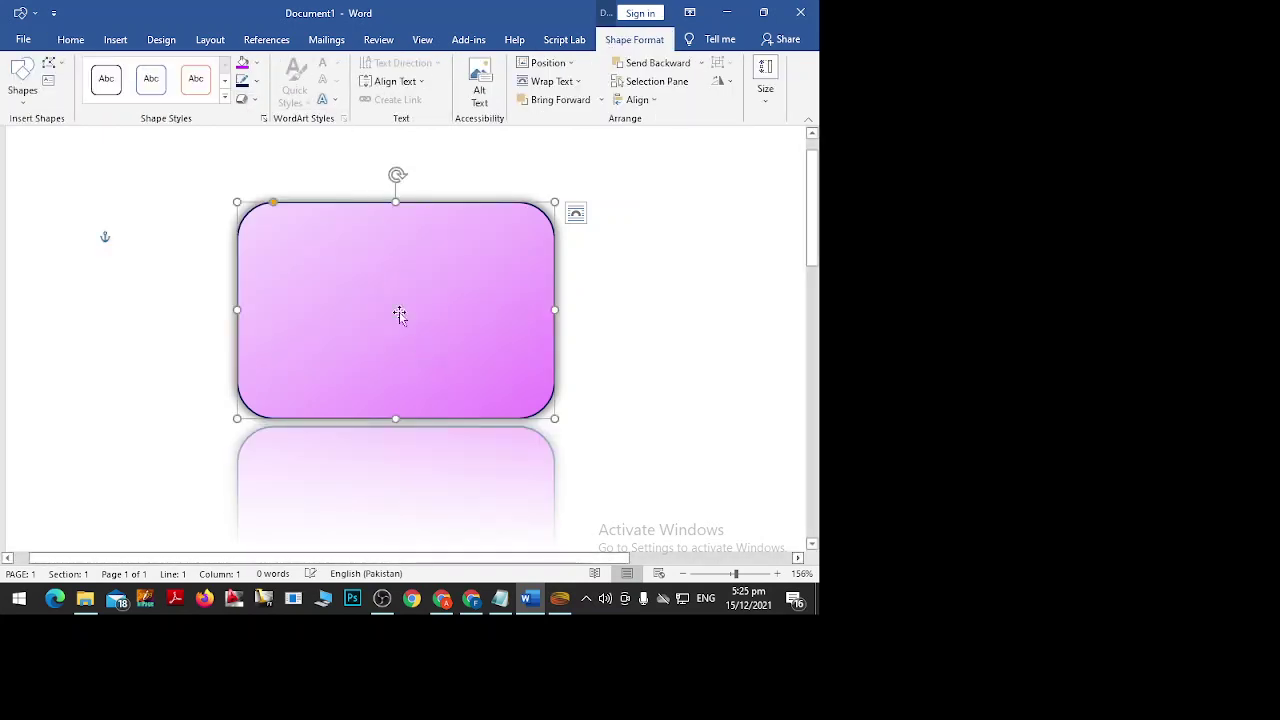
Give the shape an orange glow variation around its edges.
click(247, 99)
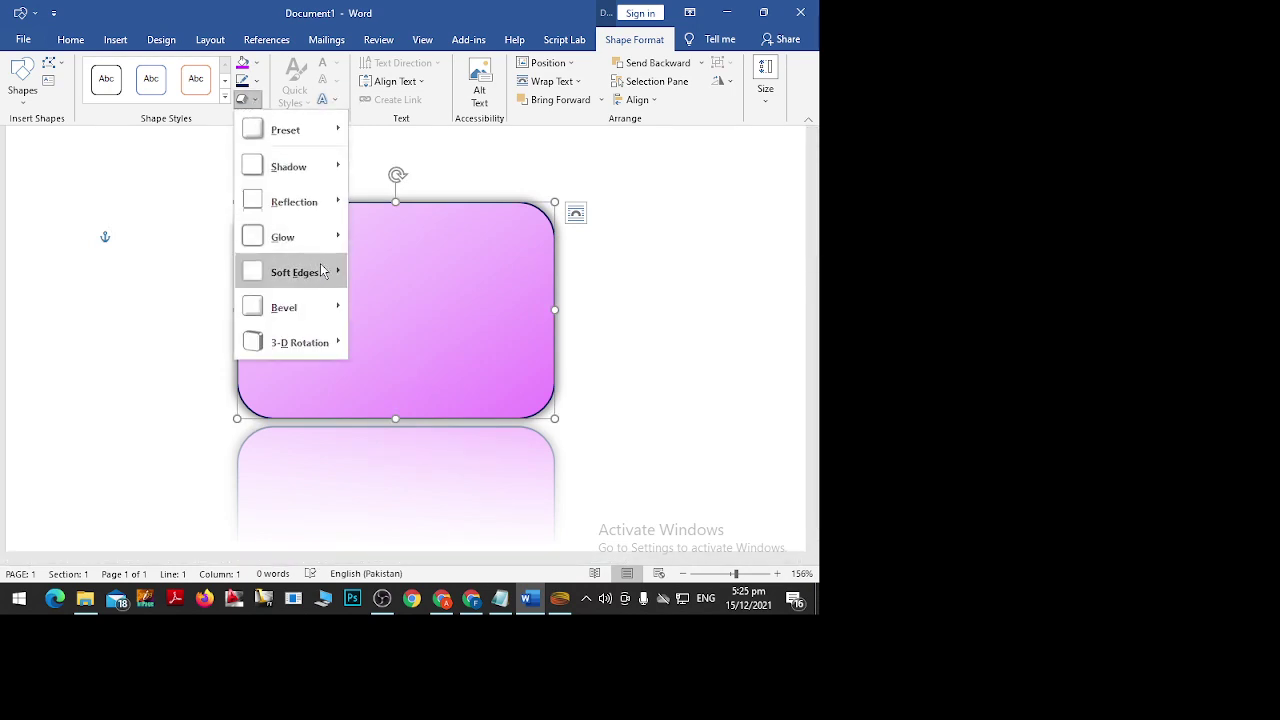
mouse_move(329, 237)
click(416, 362)
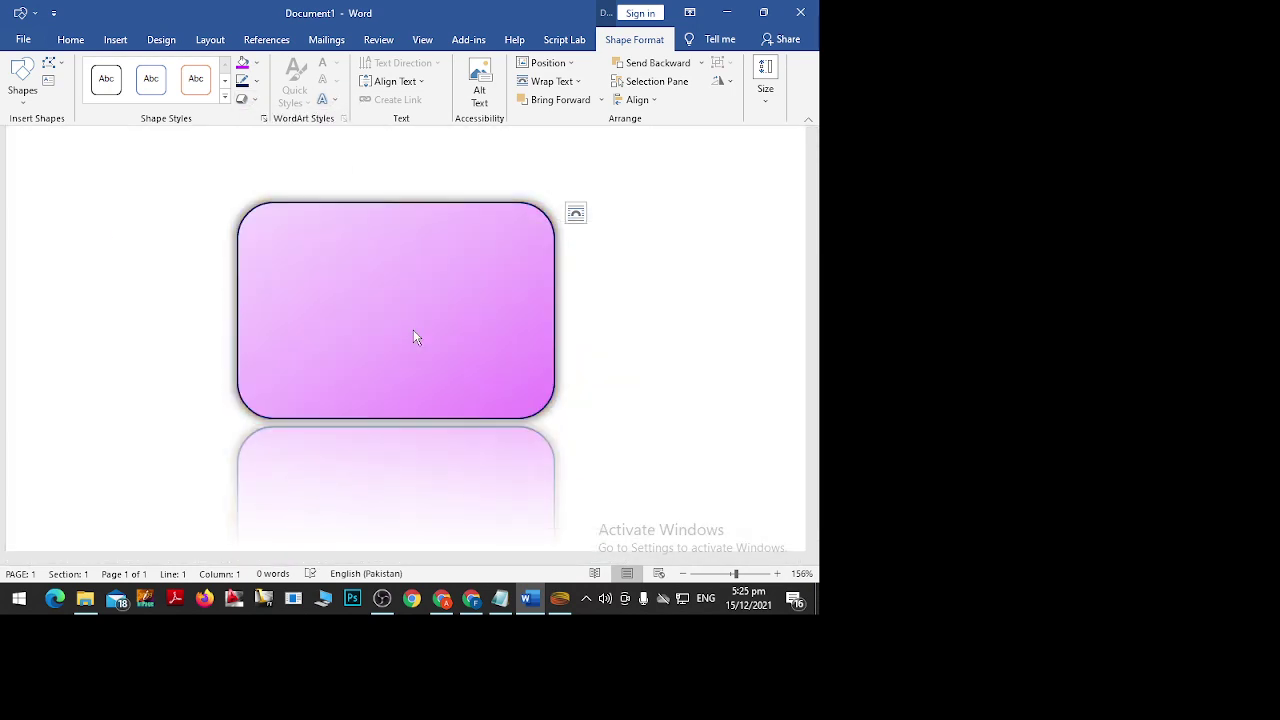
click(250, 100)
Try a bevel and a parallel 3-D rotation on the pink rounded rectangle.
mouse_move(340, 276)
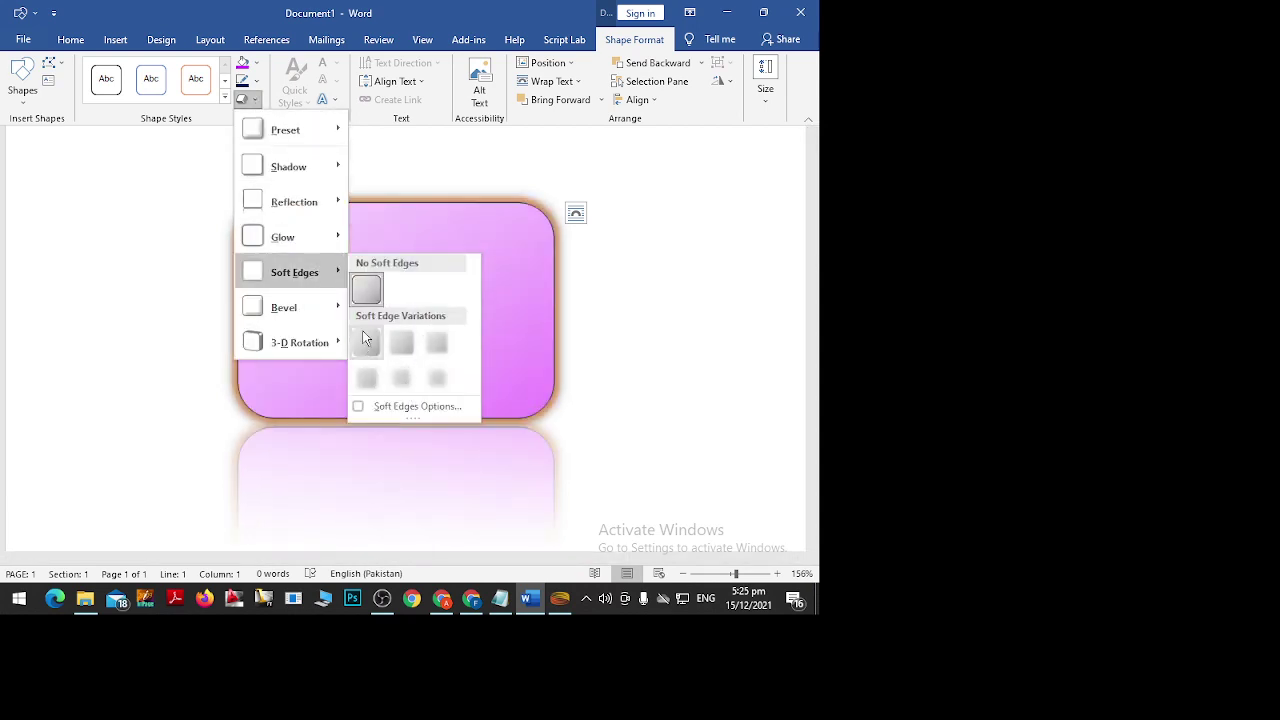
mouse_move(332, 308)
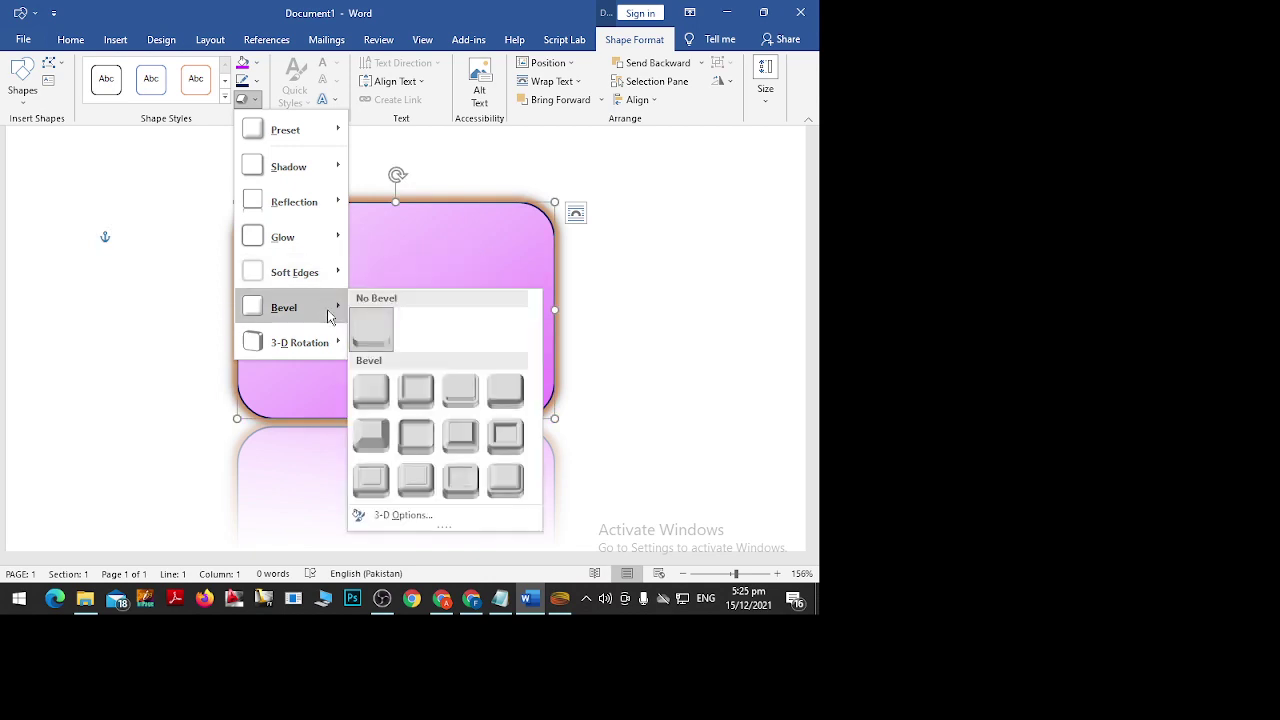
click(419, 400)
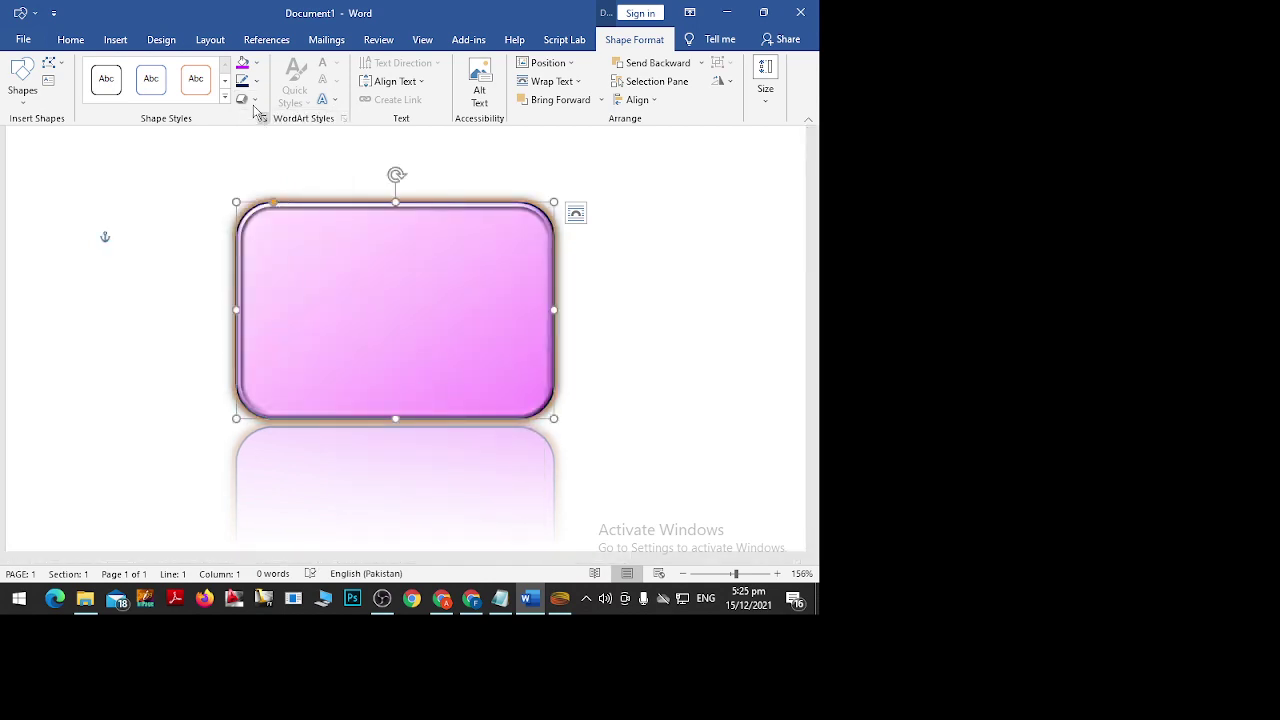
click(256, 104)
mouse_move(336, 338)
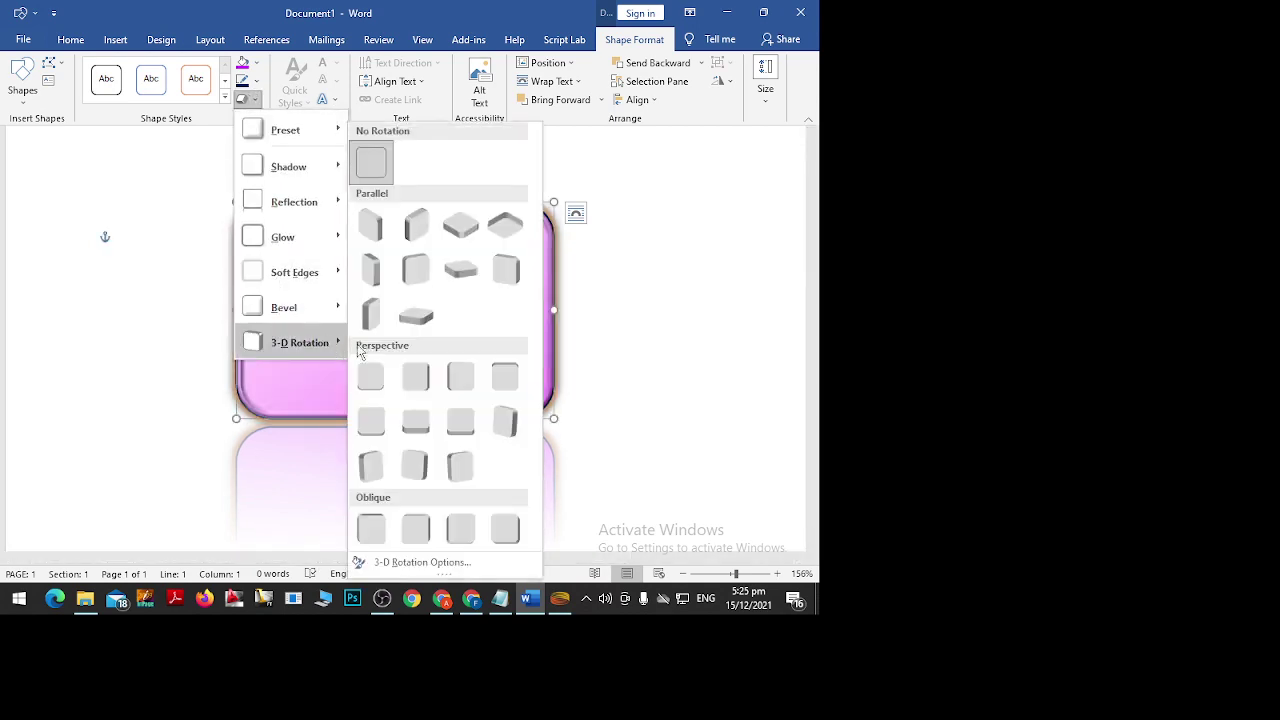
click(367, 278)
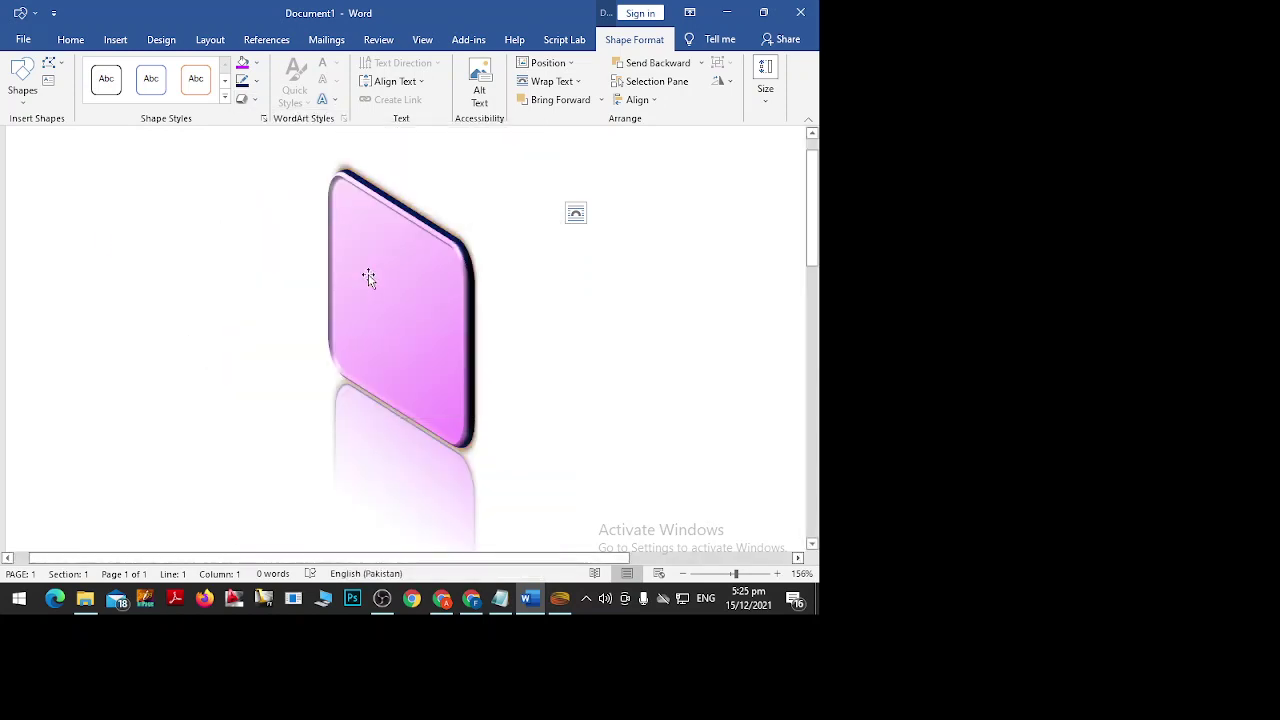
click(194, 237)
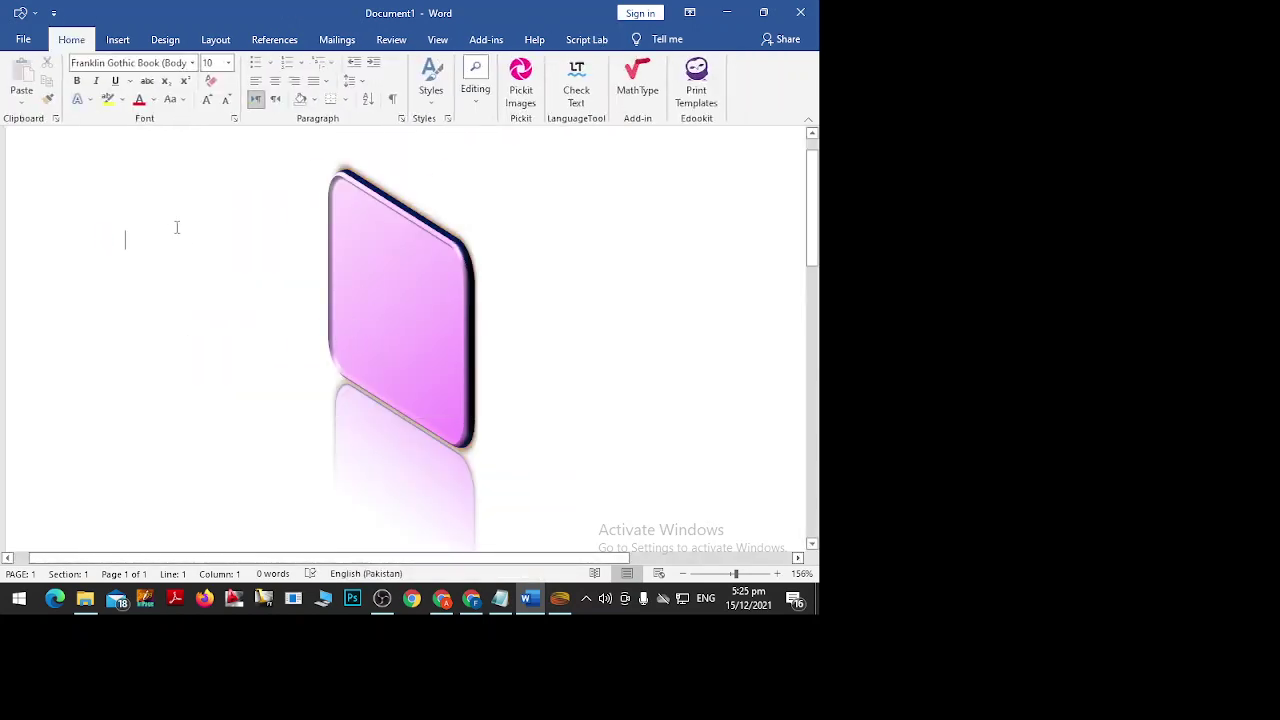
Set Shape Effects to No Presets, No Rotation and No Reflection.
click(382, 286)
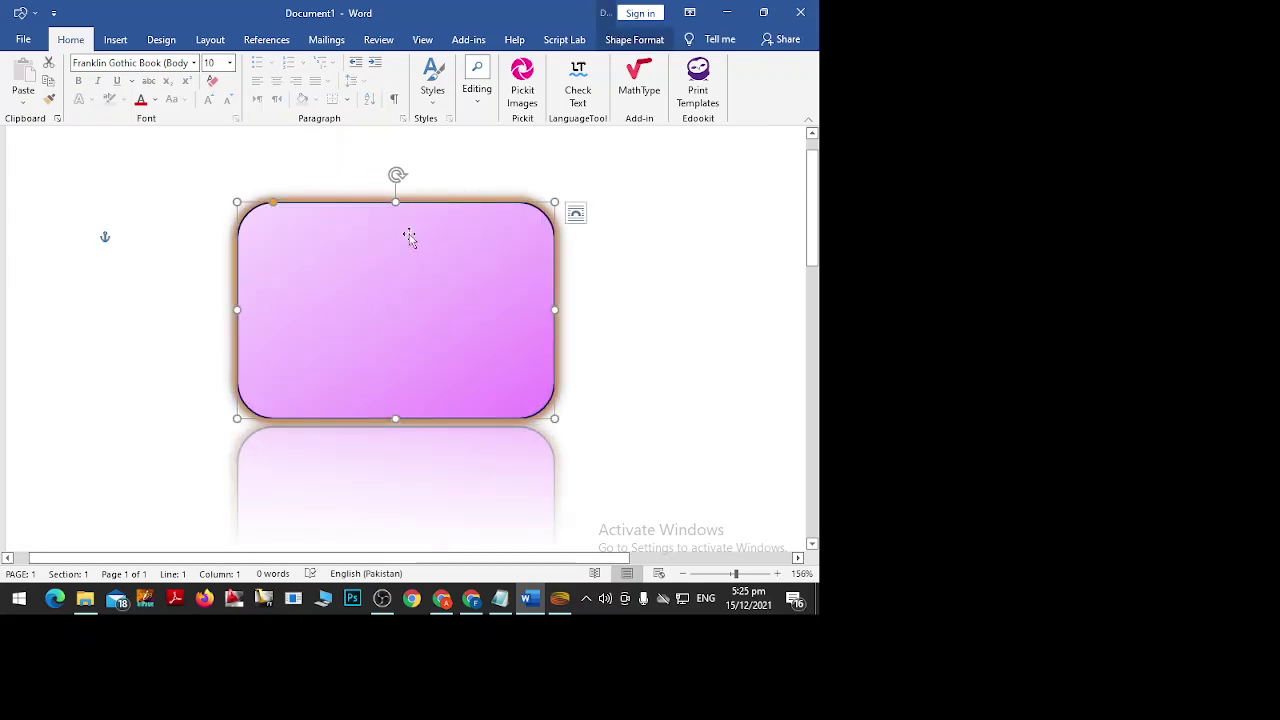
click(634, 39)
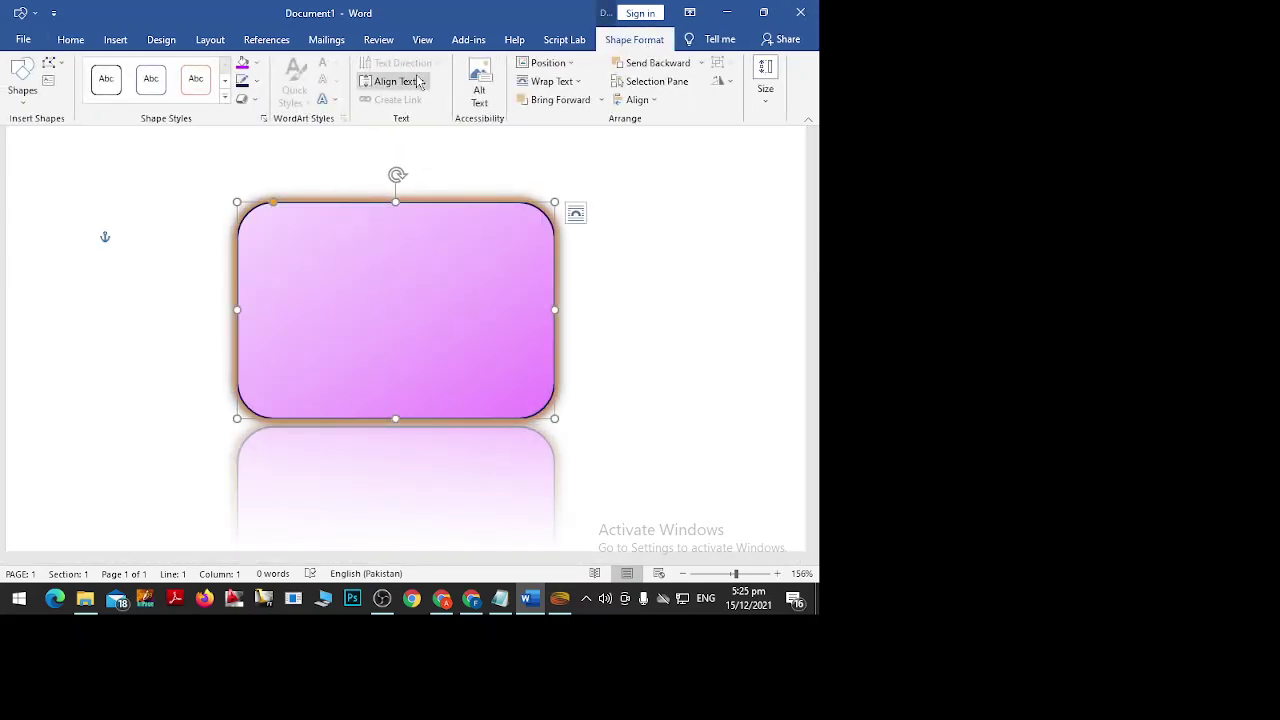
click(244, 99)
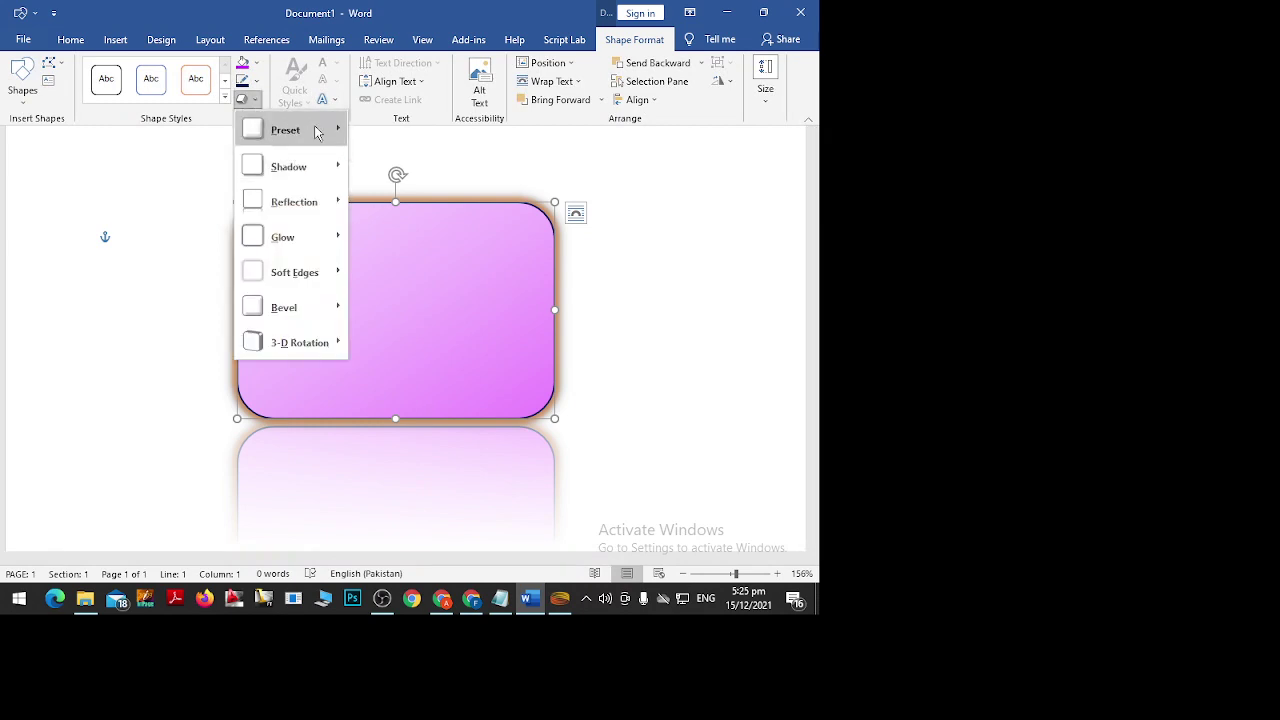
mouse_move(318, 136)
click(385, 167)
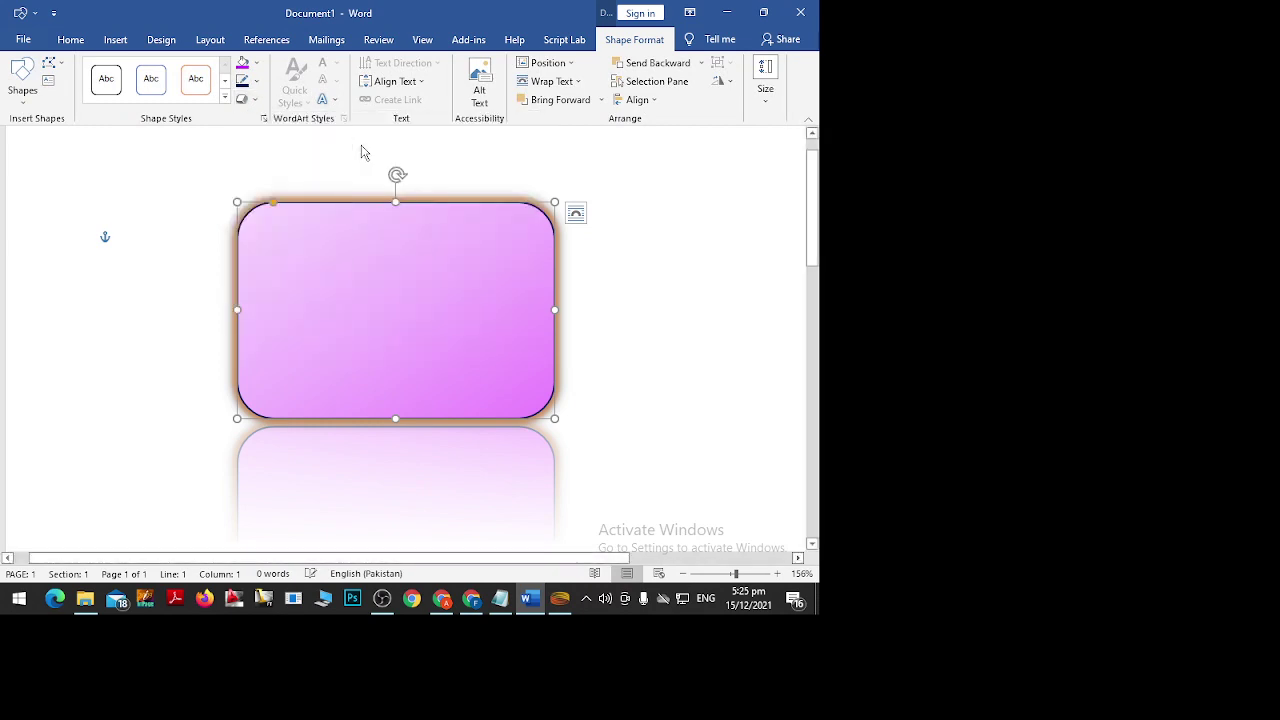
click(244, 99)
mouse_move(326, 343)
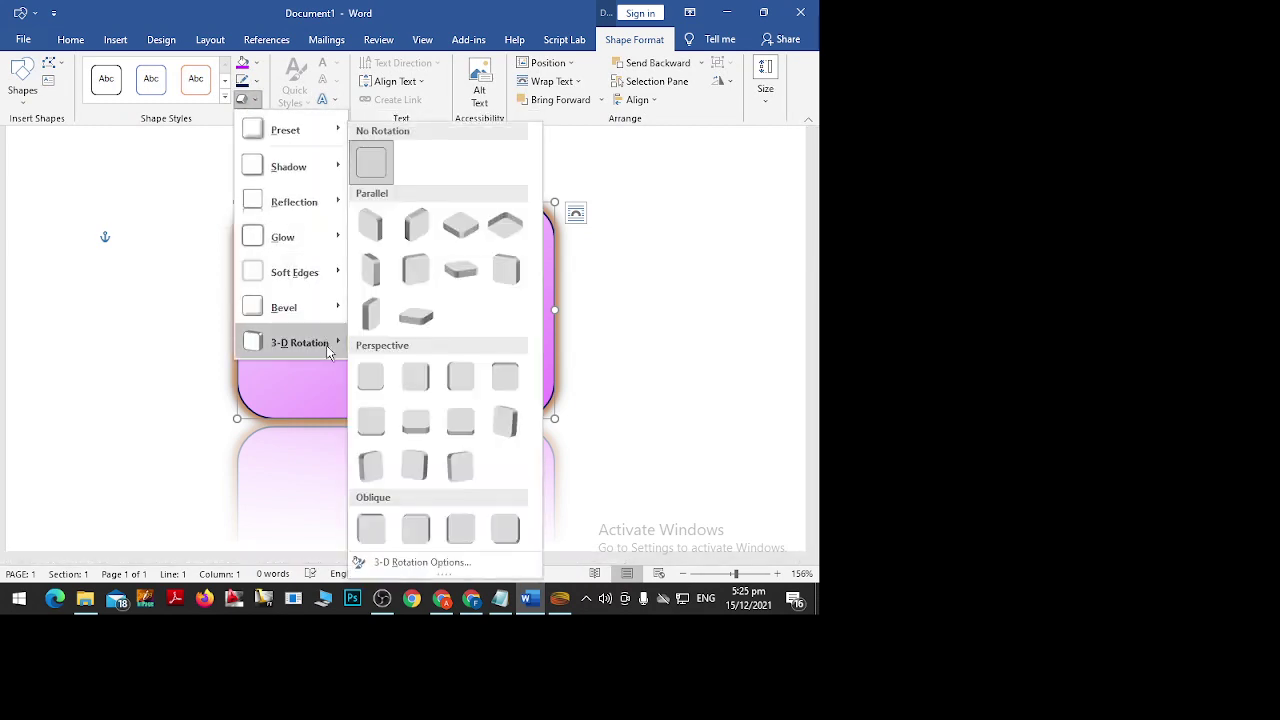
click(380, 172)
click(246, 99)
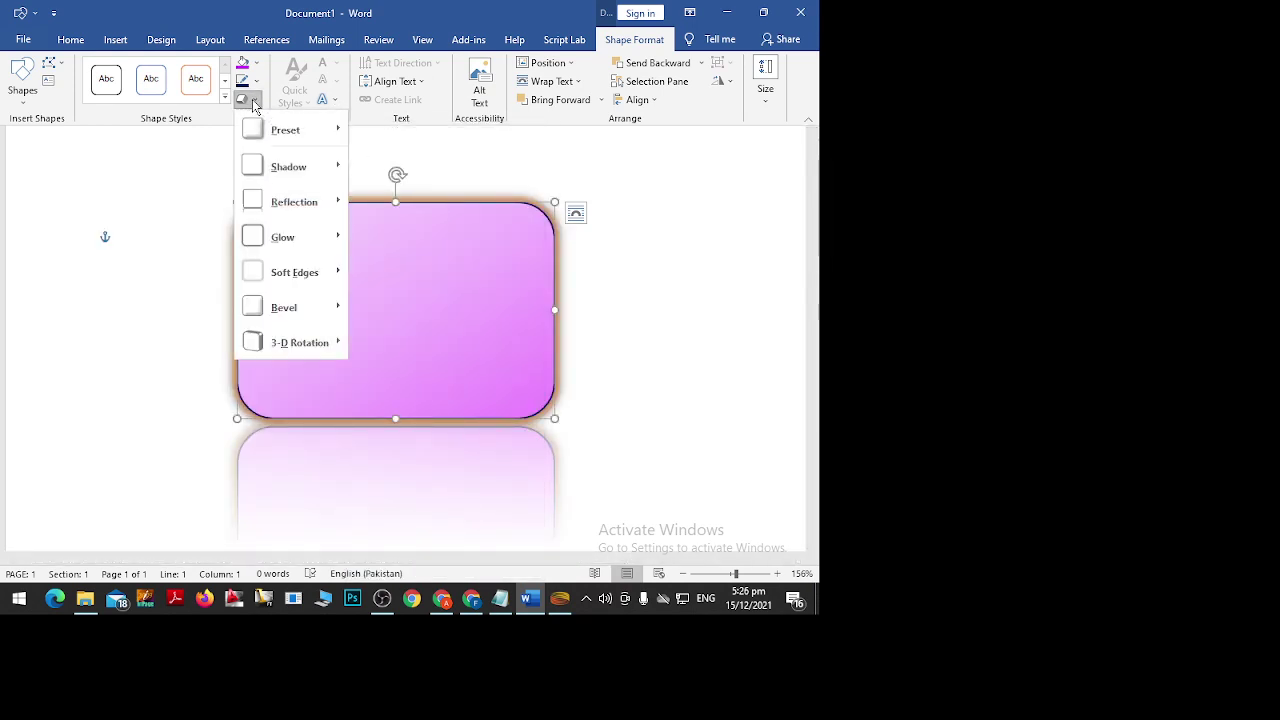
mouse_move(309, 214)
click(370, 228)
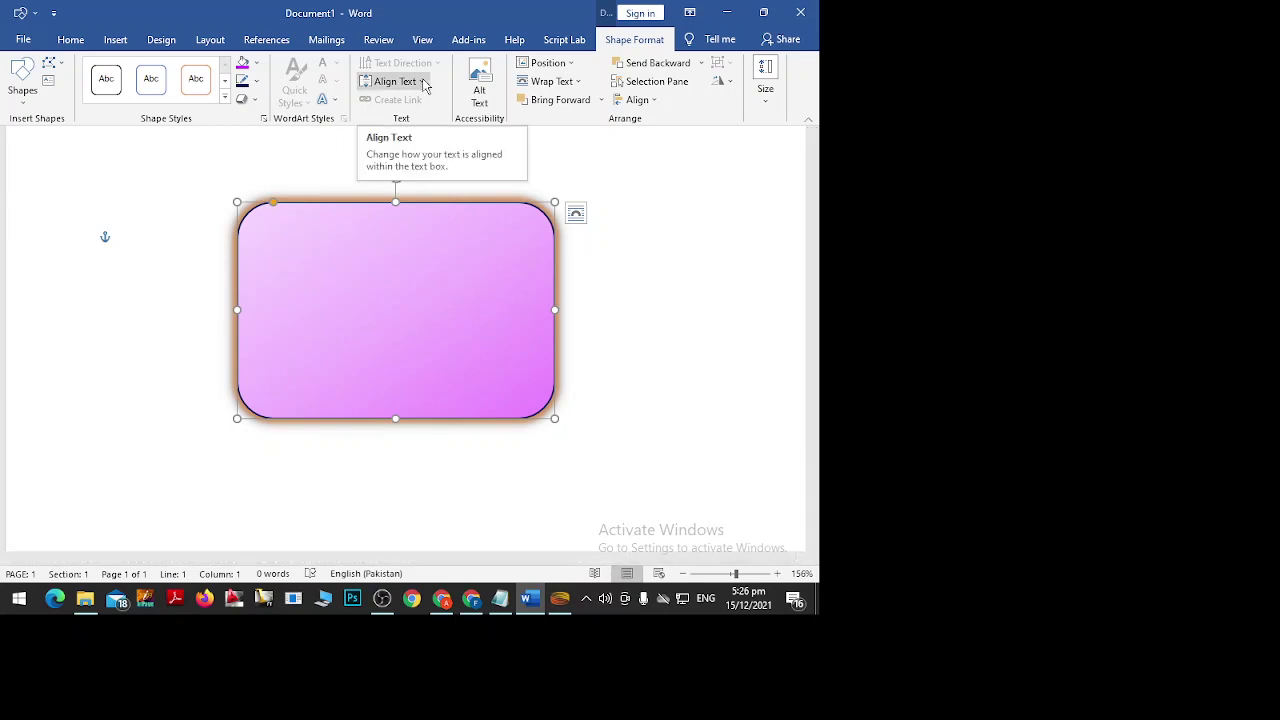
Align the shape's text to the top and position the shape at Top Center.
click(424, 85)
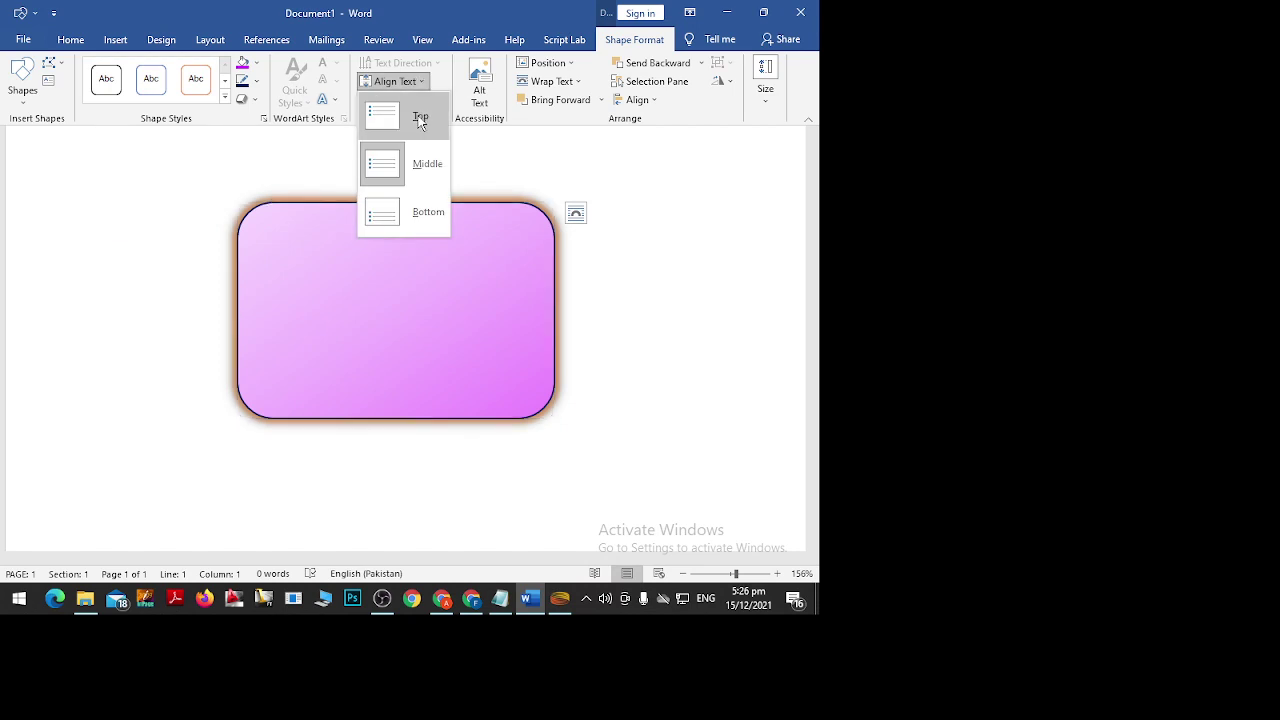
click(418, 117)
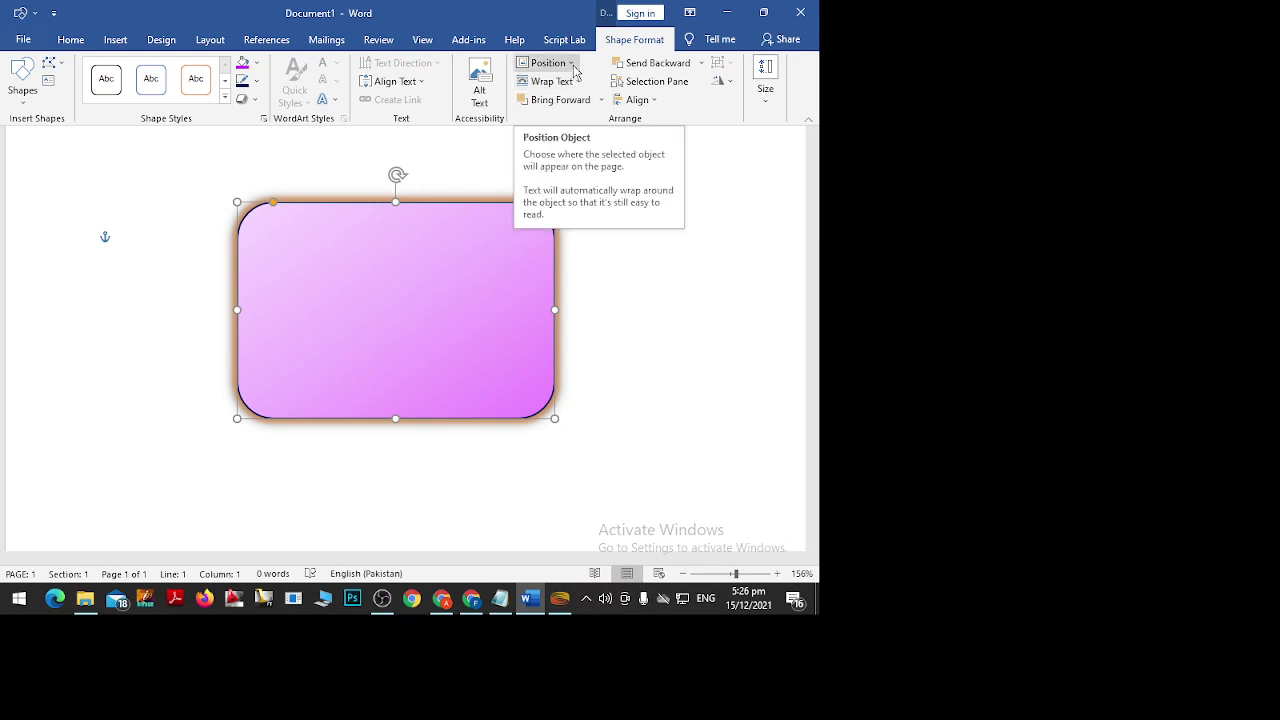
click(575, 70)
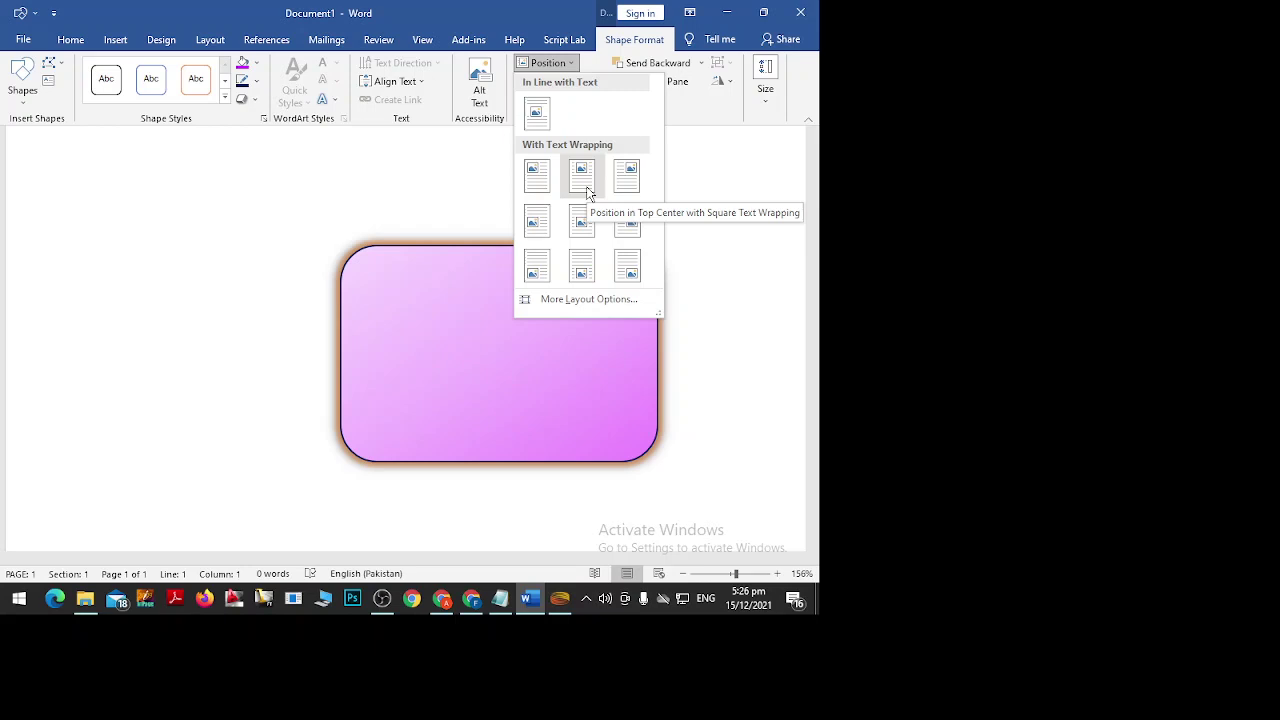
click(587, 193)
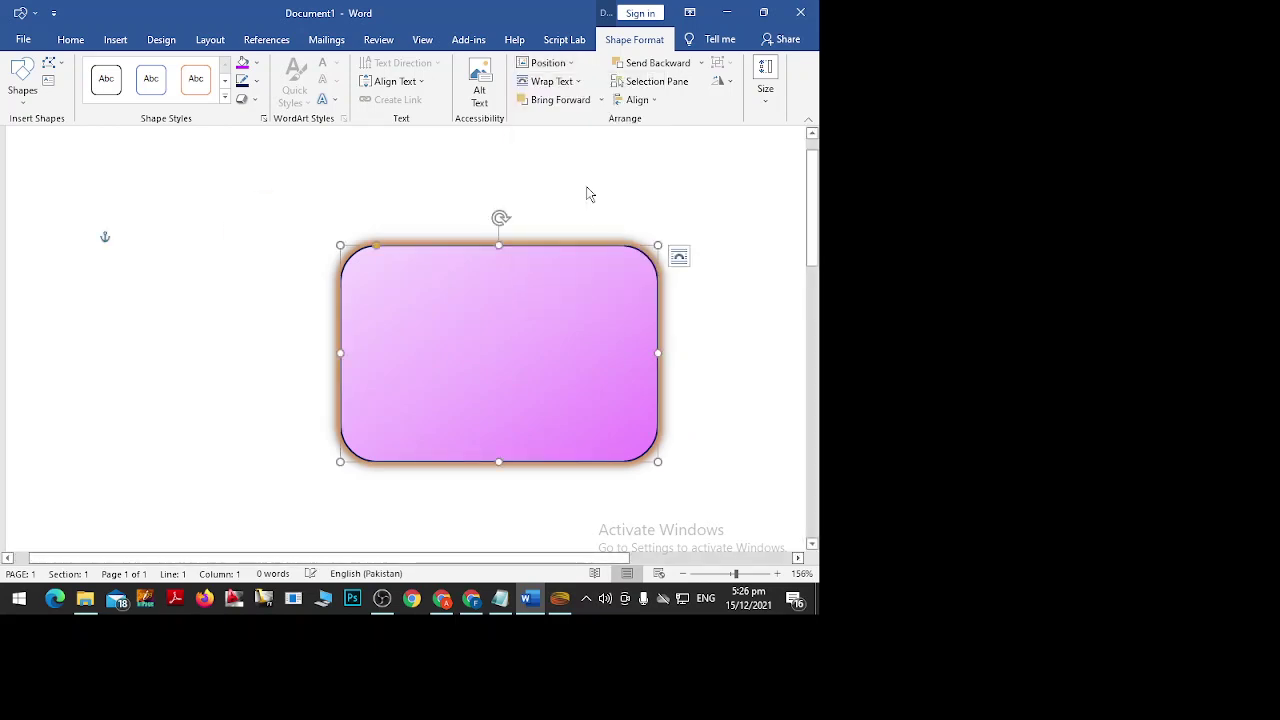
click(569, 66)
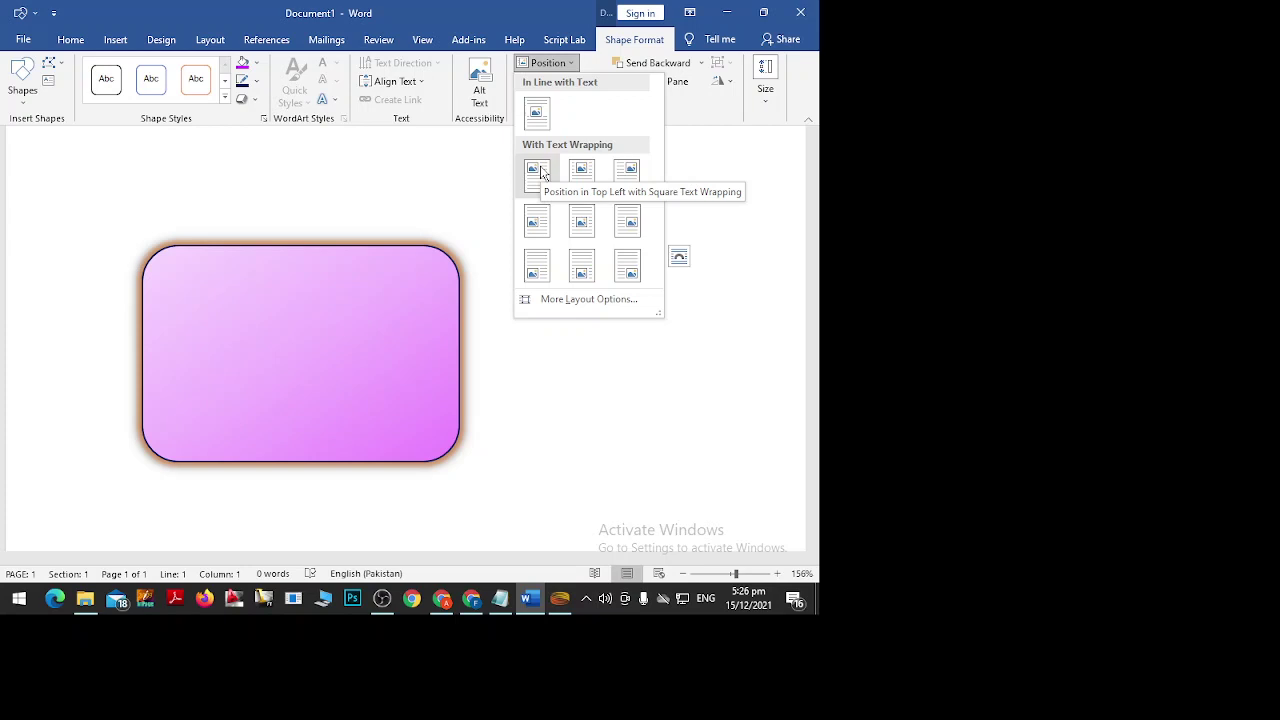
Position the pink shape at Middle Center and scroll to check the page.
click(581, 226)
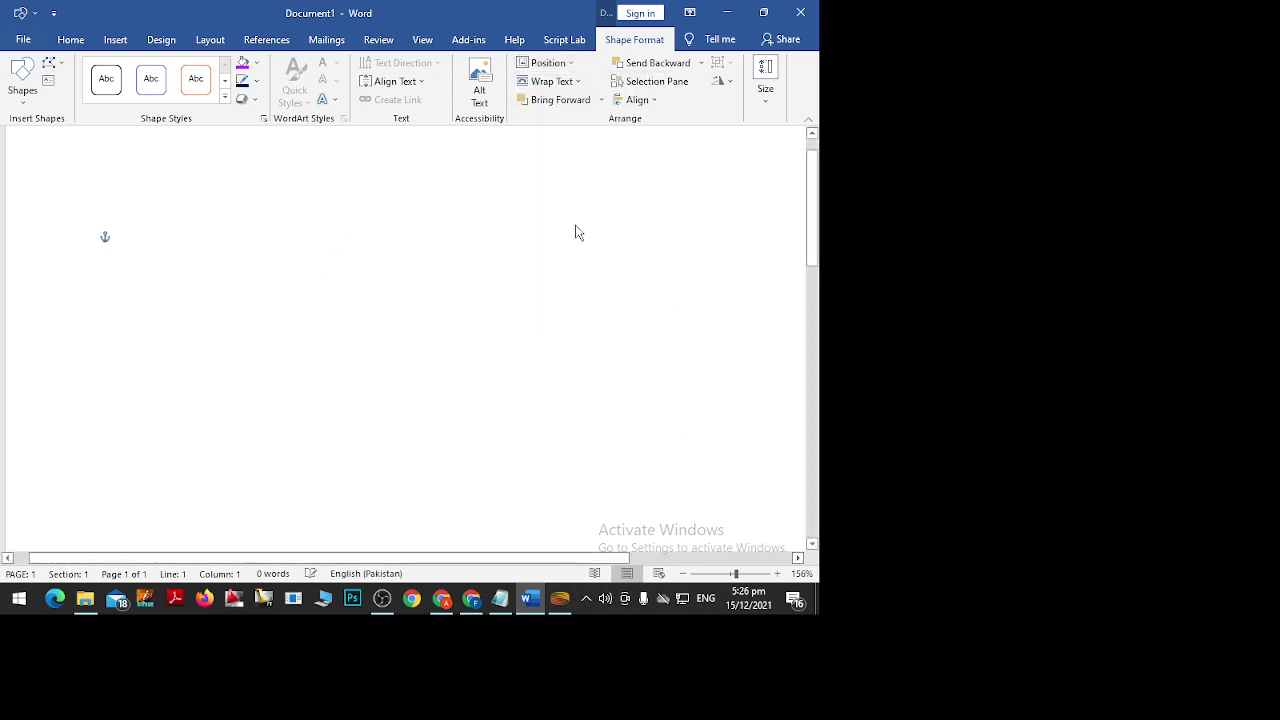
scroll(391, 243, down, 5)
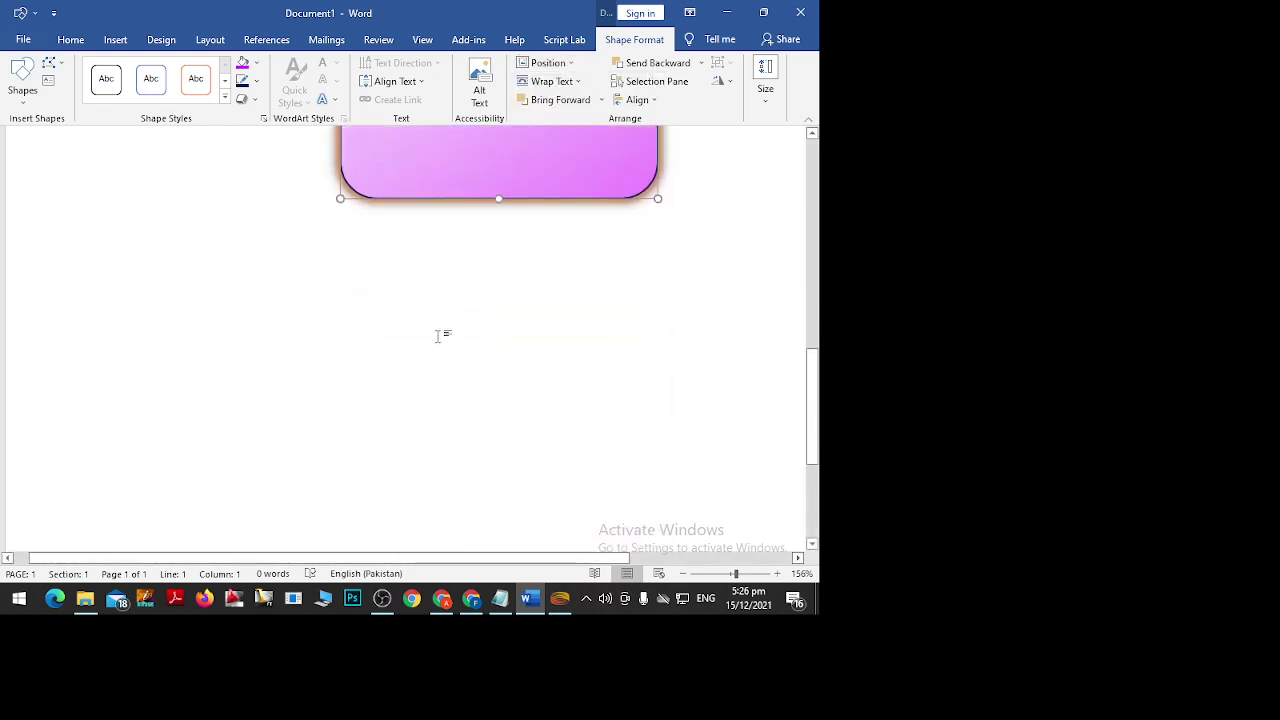
ctrl+scroll(443, 337, down, 8)
scroll(437, 355, down, 2)
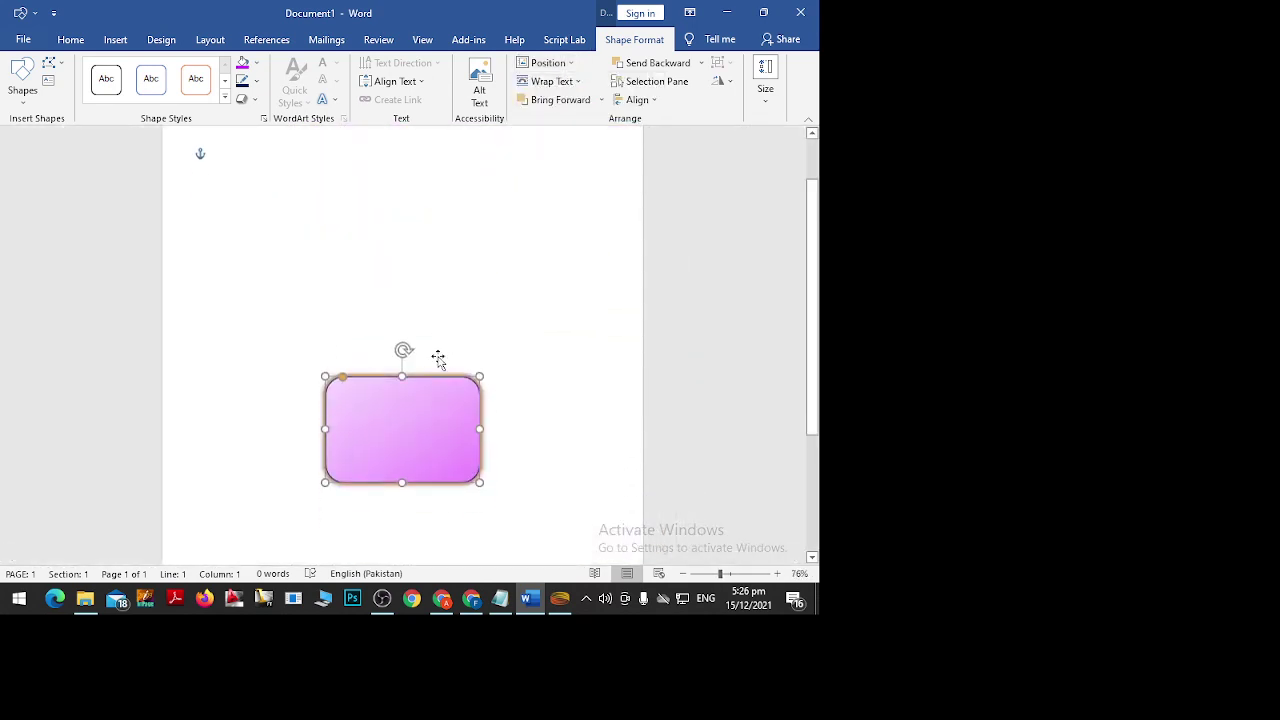
scroll(437, 360, up, 1)
scroll(437, 327, down, 3)
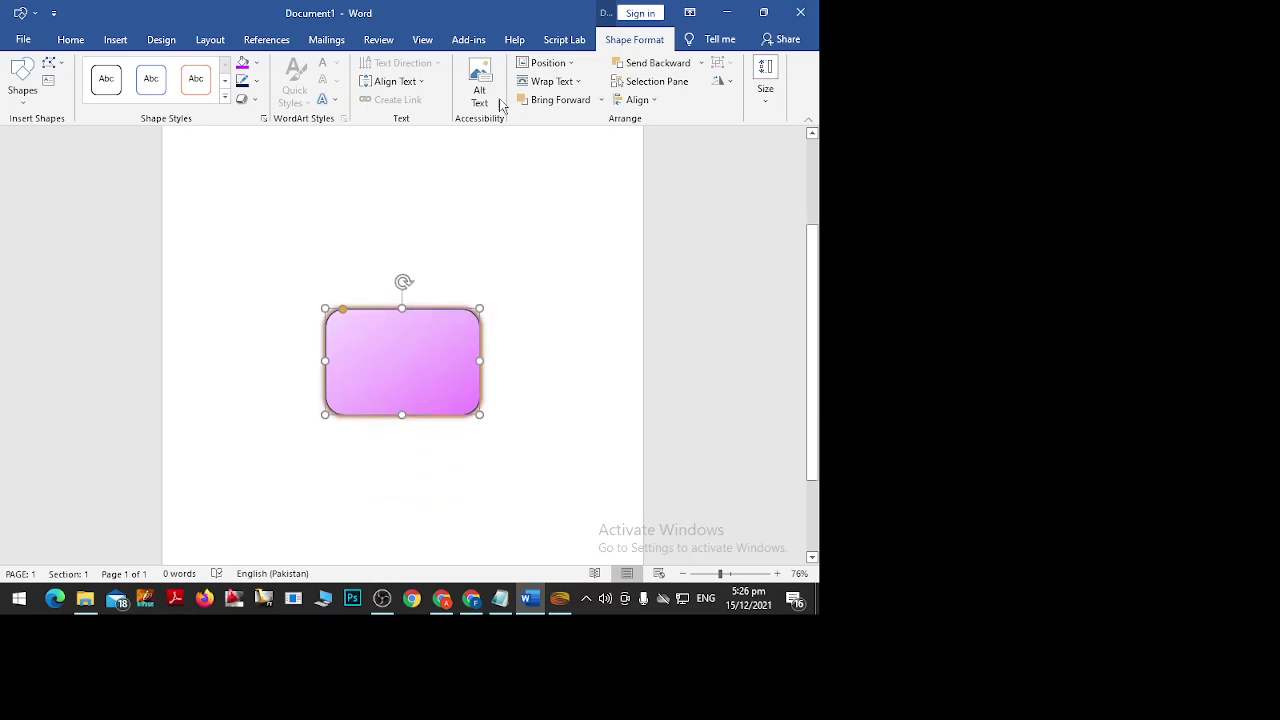
Set Position to Top Center, then drag the shape near the page's top centre.
click(570, 66)
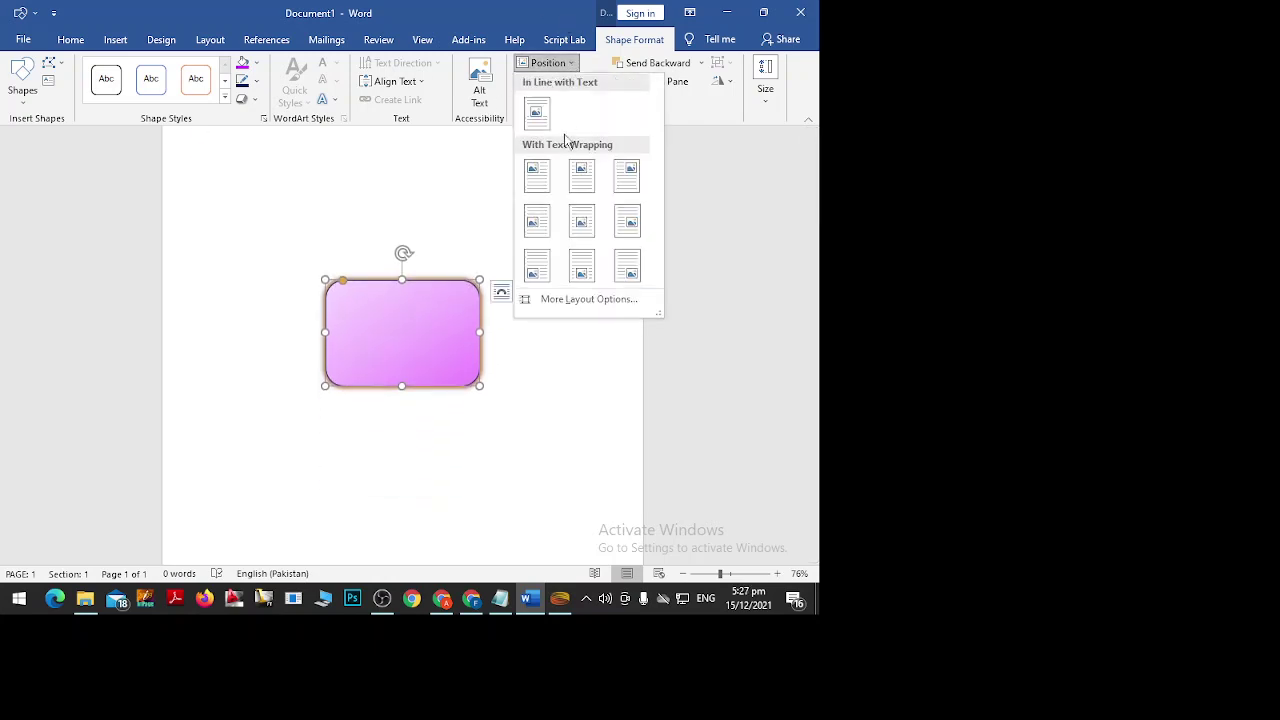
click(581, 172)
scroll(440, 298, up, 4)
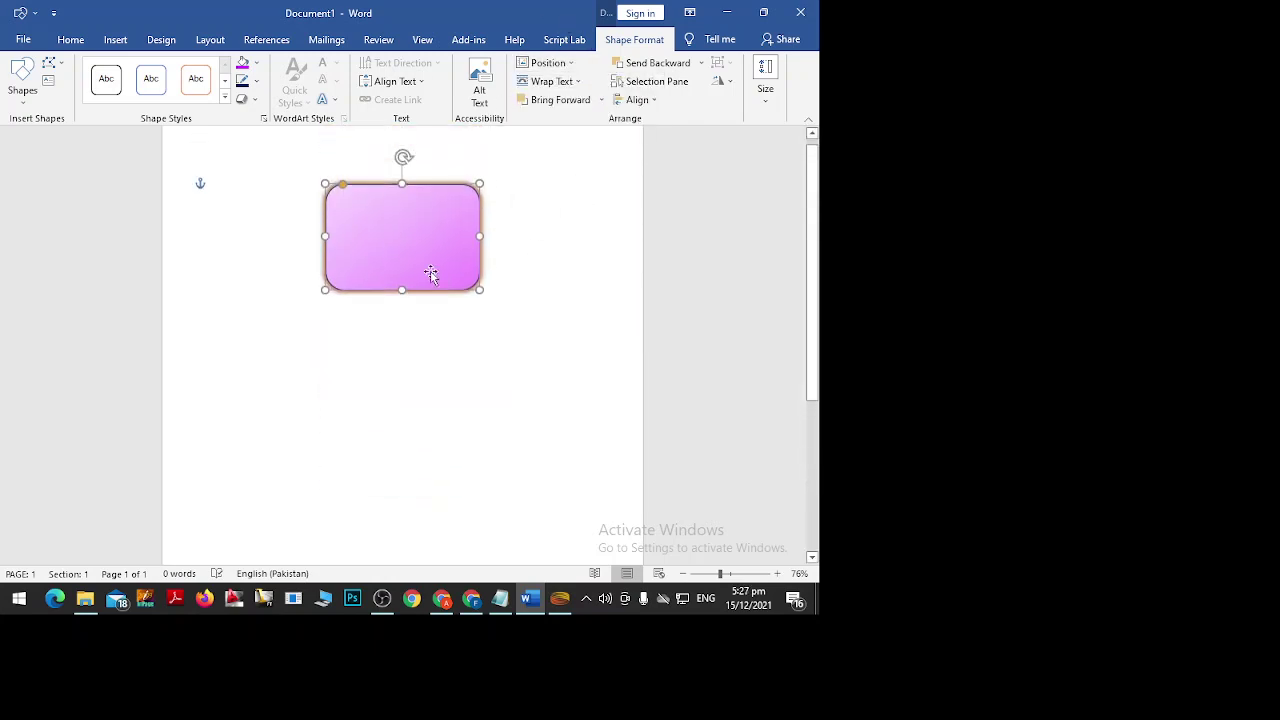
mouse_move(424, 205)
mouse_down()
mouse_move(388, 211)
mouse_move(404, 225)
mouse_move(576, 178)
mouse_up()
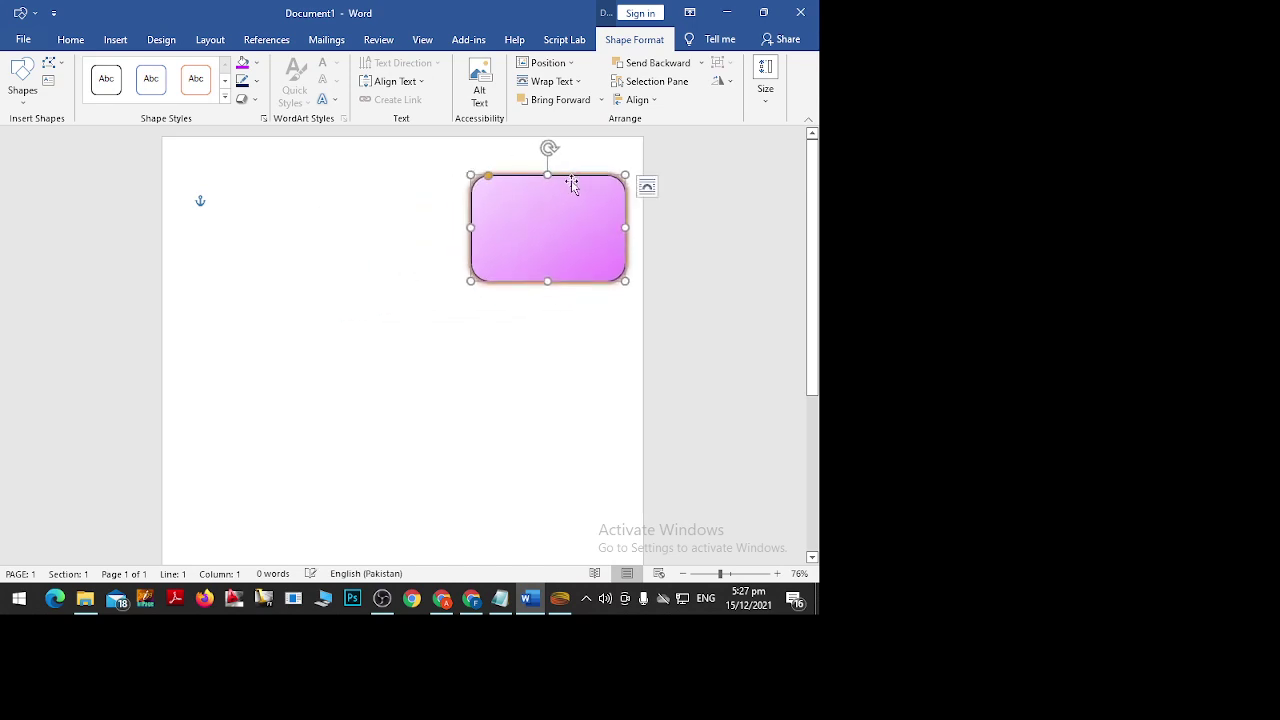
drag(568, 180, 435, 210)
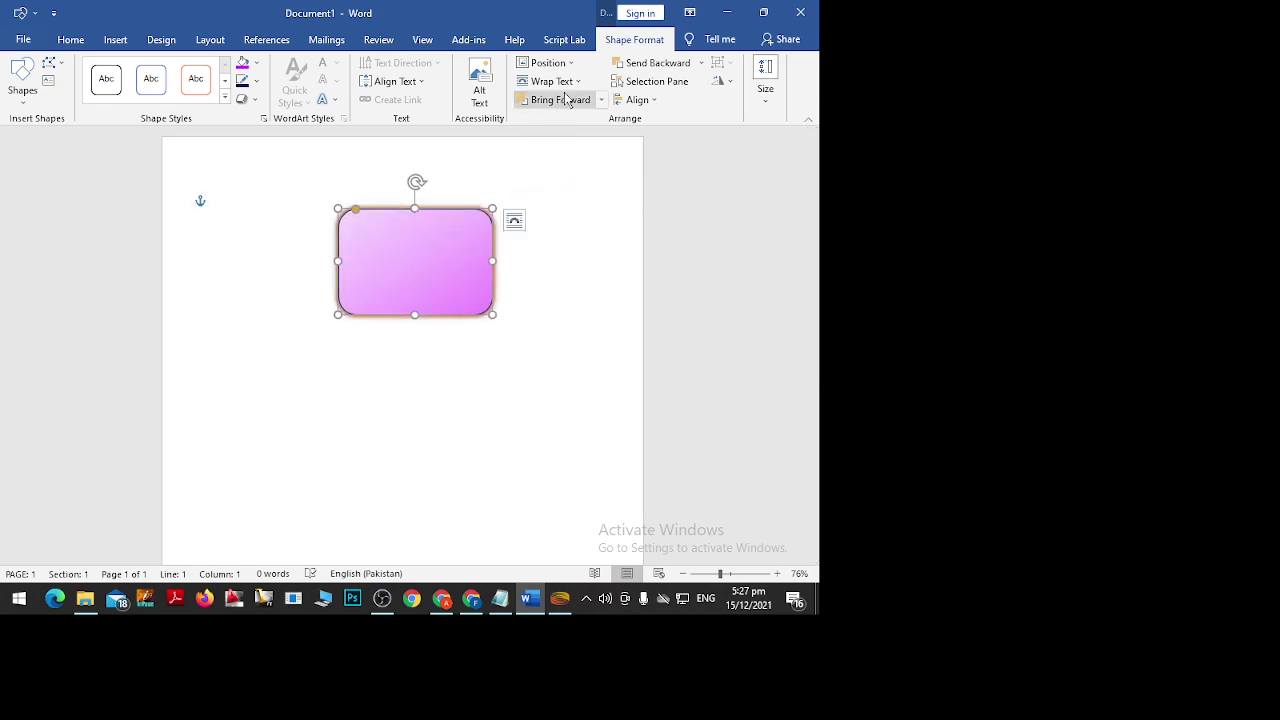
click(578, 83)
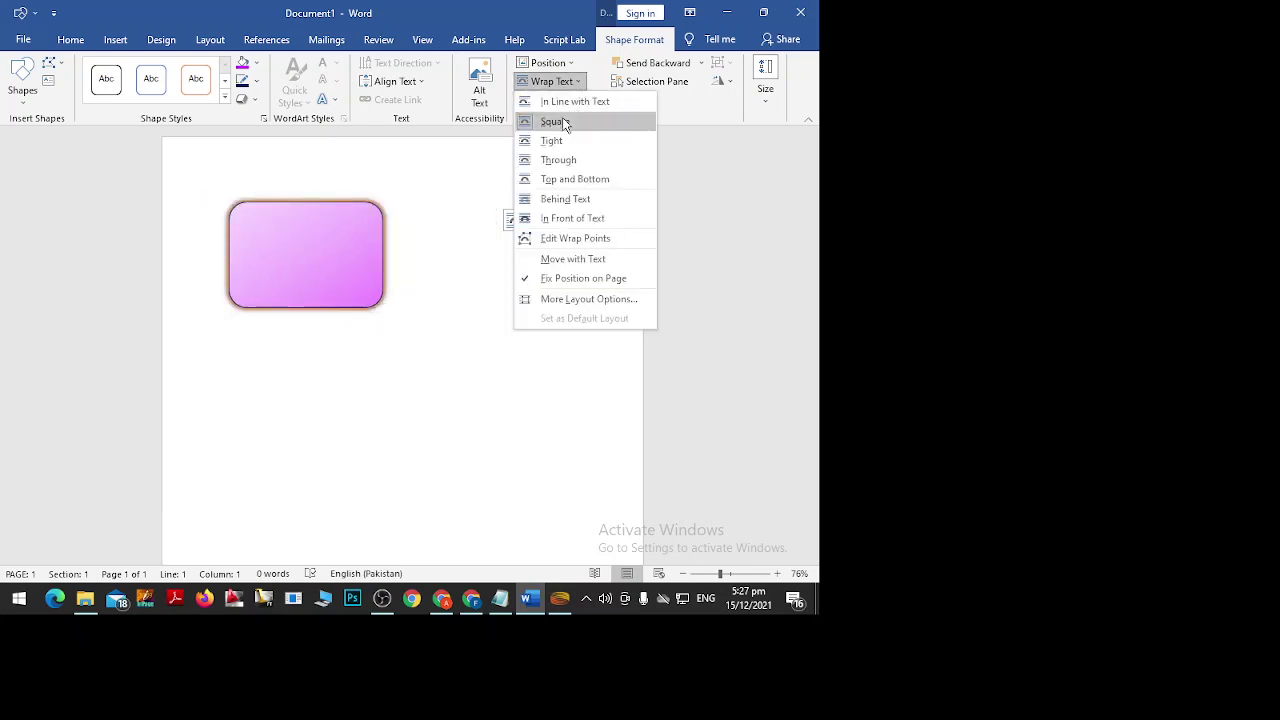
click(572, 82)
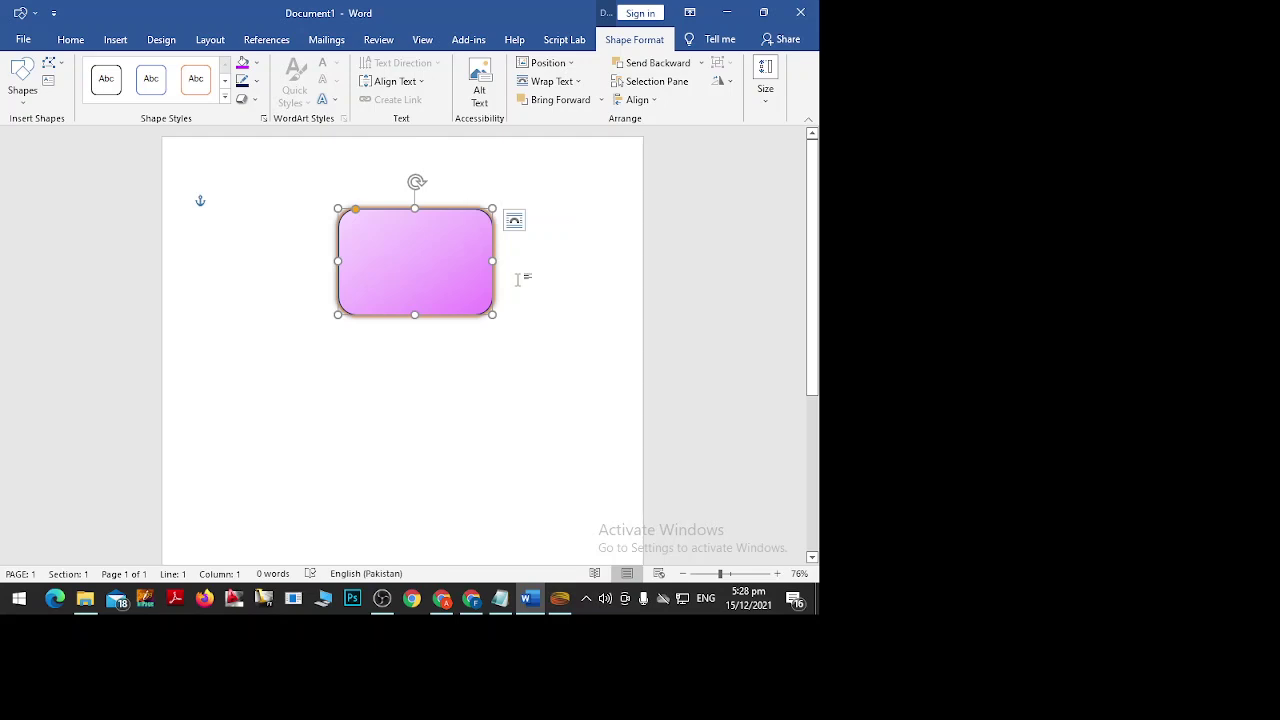
Draw a blue rounded rectangle and drag it up over the lower part of the pink shape.
click(20, 95)
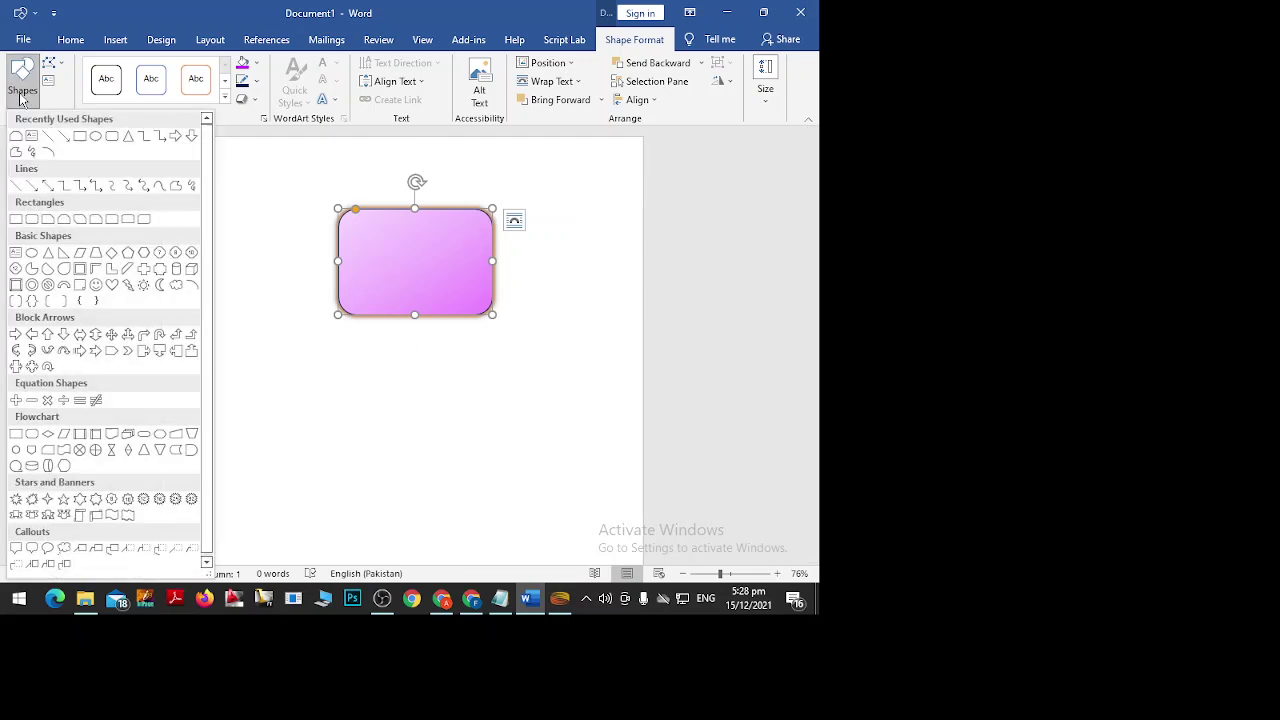
click(20, 220)
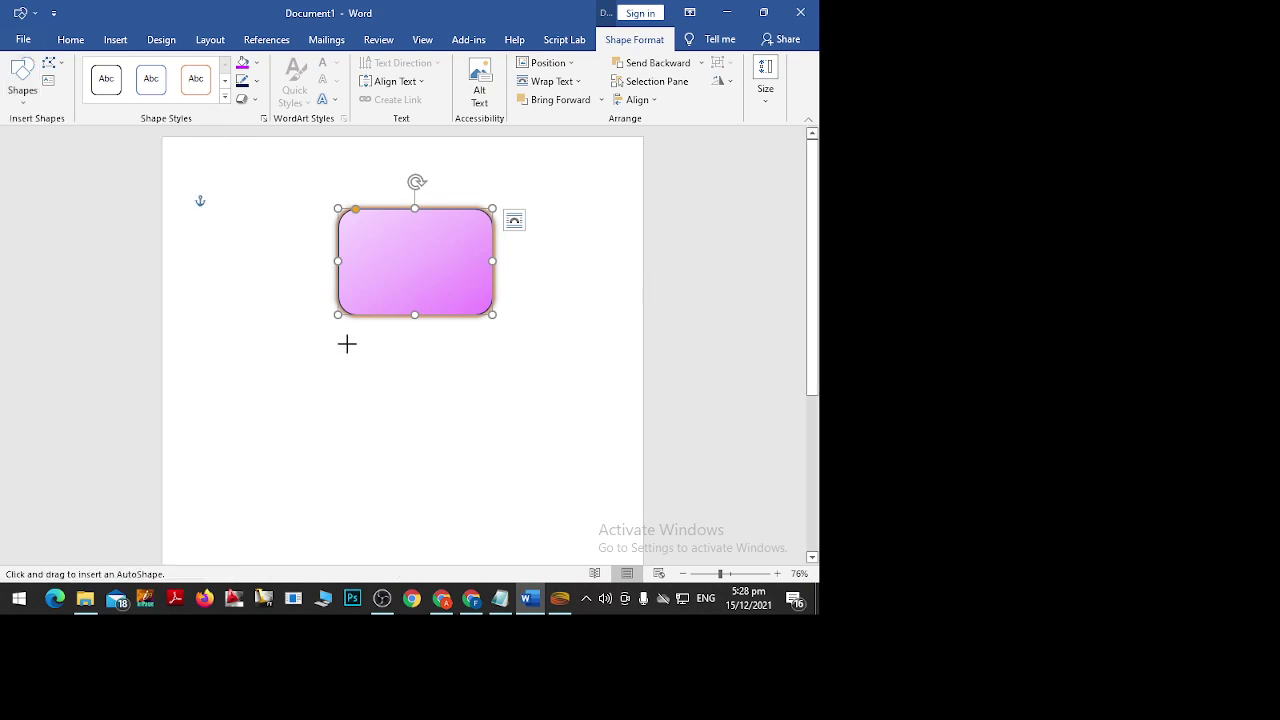
drag(314, 355, 462, 477)
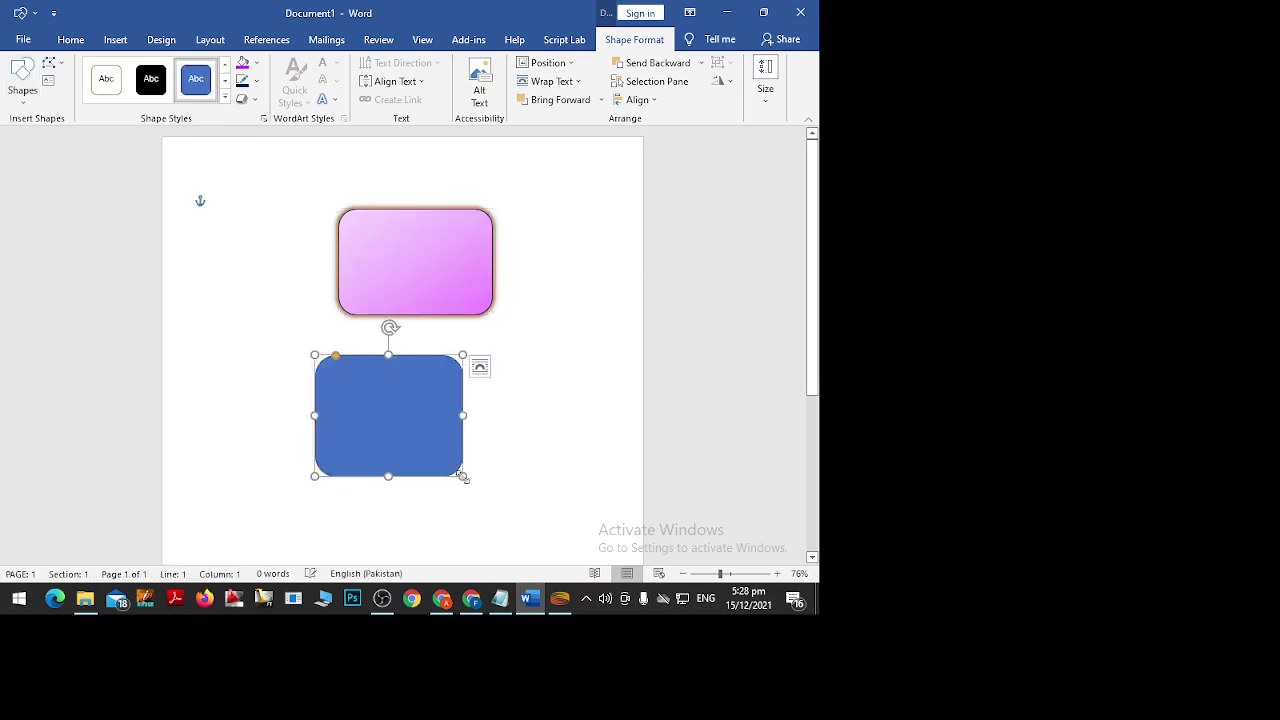
click(523, 400)
drag(428, 426, 450, 300)
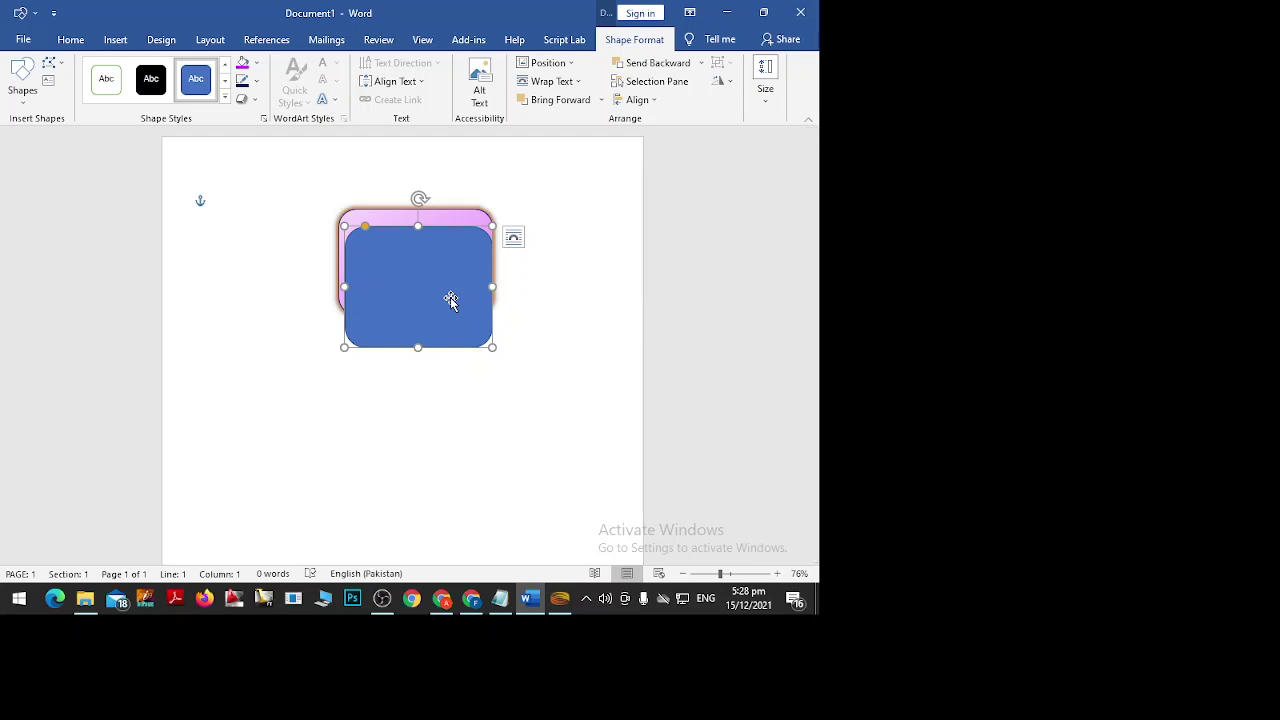
click(442, 215)
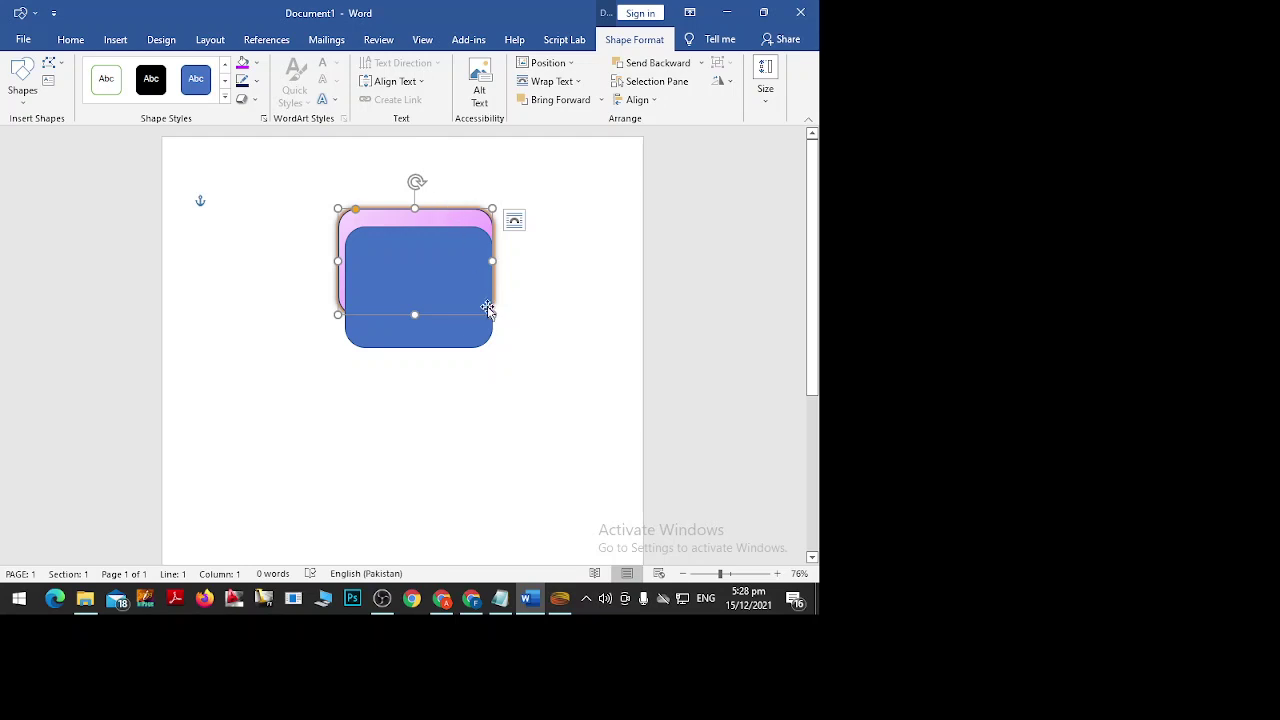
Reorder the layers so the pink gradient shape sits in front of the blue one.
click(457, 340)
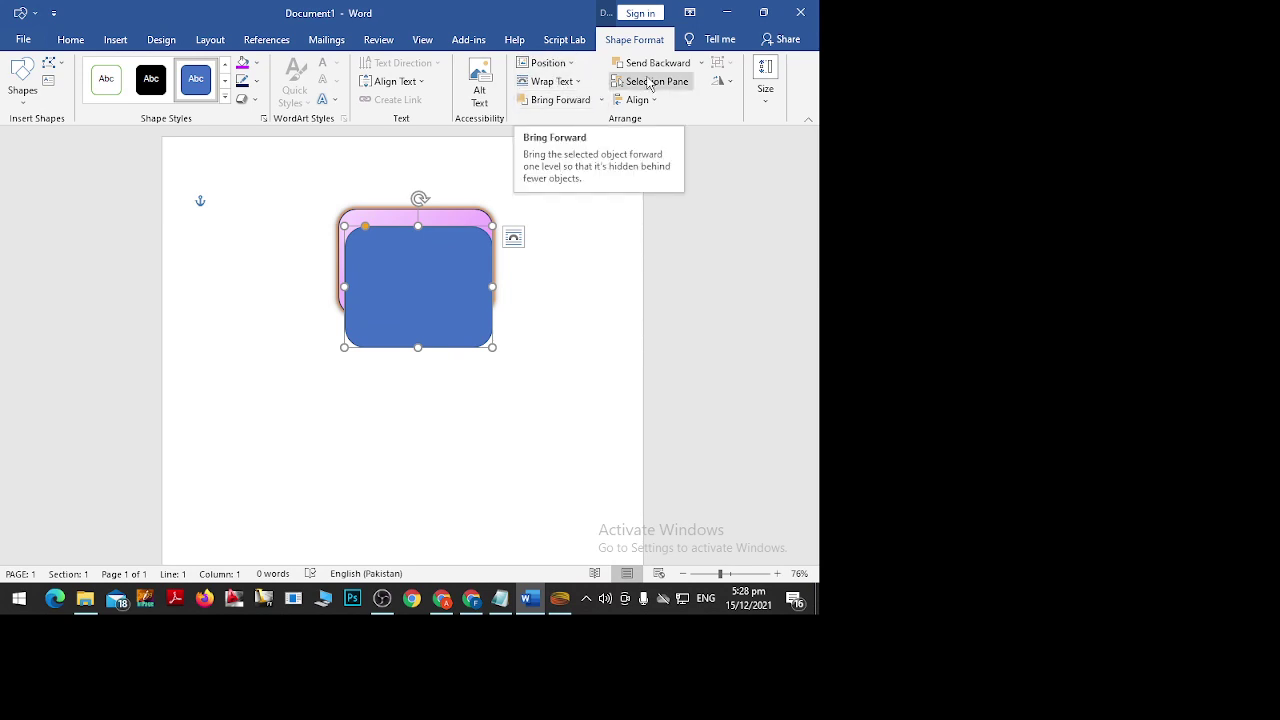
click(588, 101)
click(695, 66)
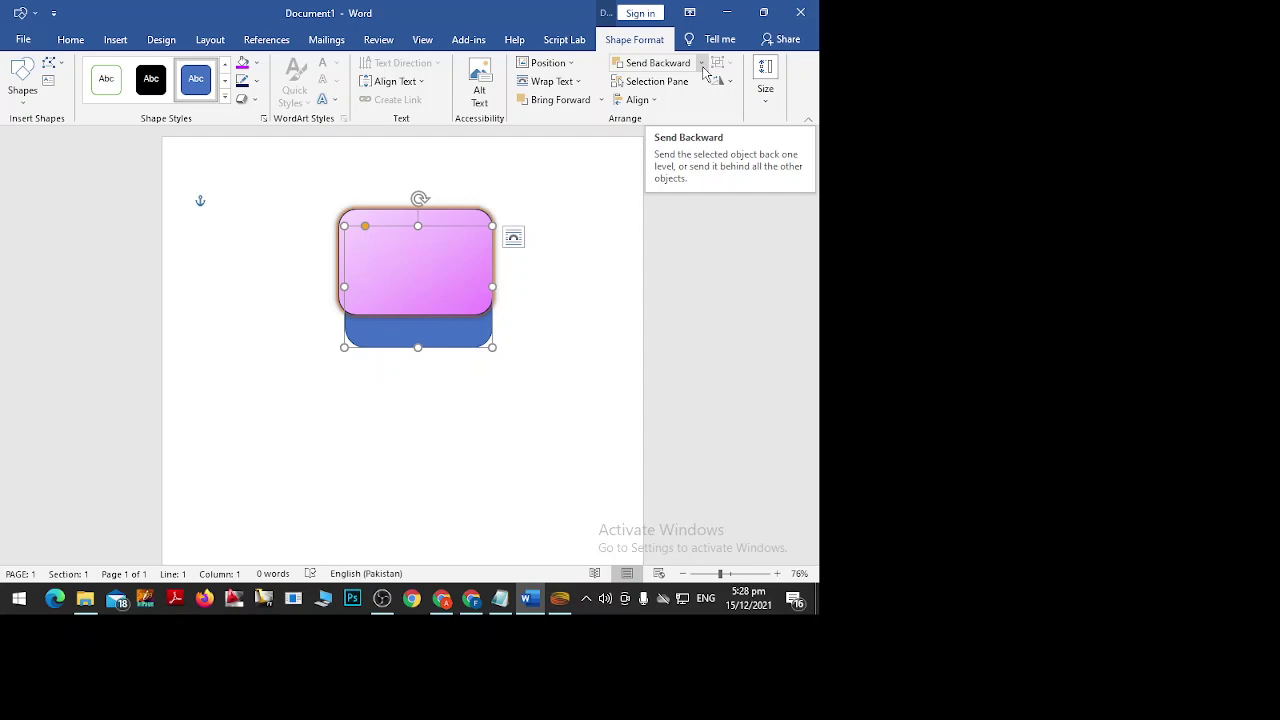
click(437, 294)
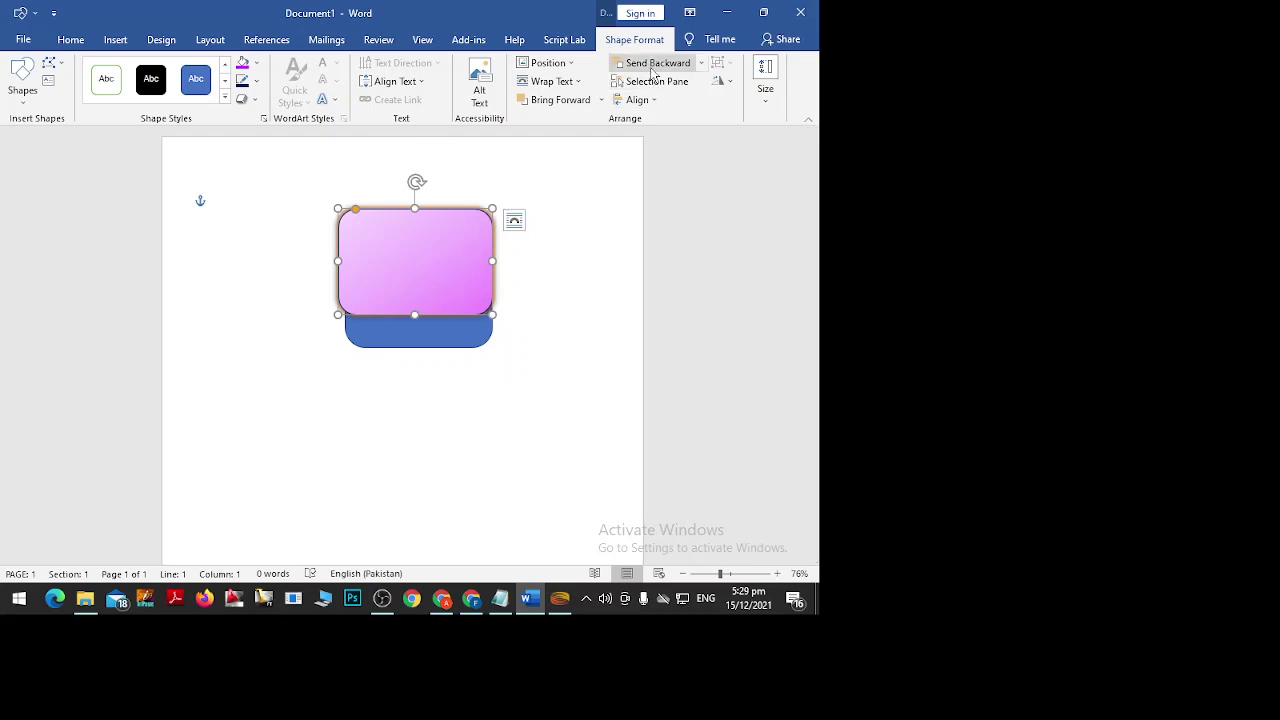
click(652, 64)
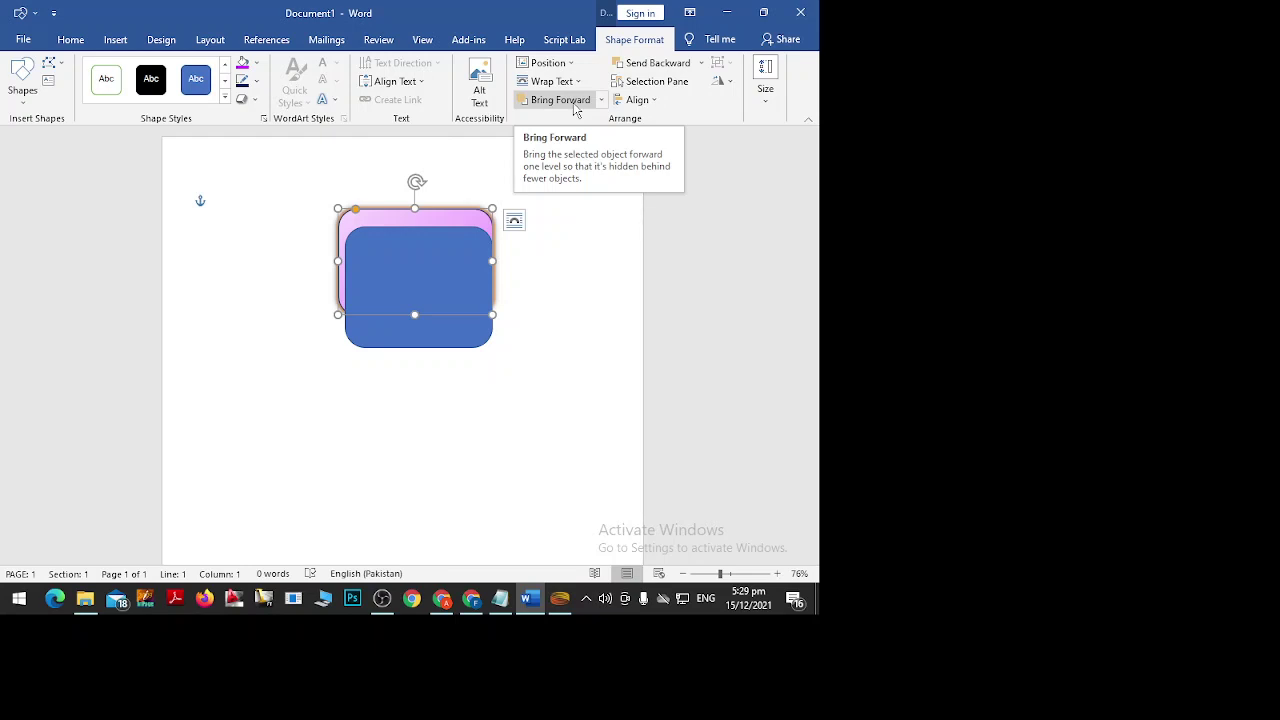
click(576, 110)
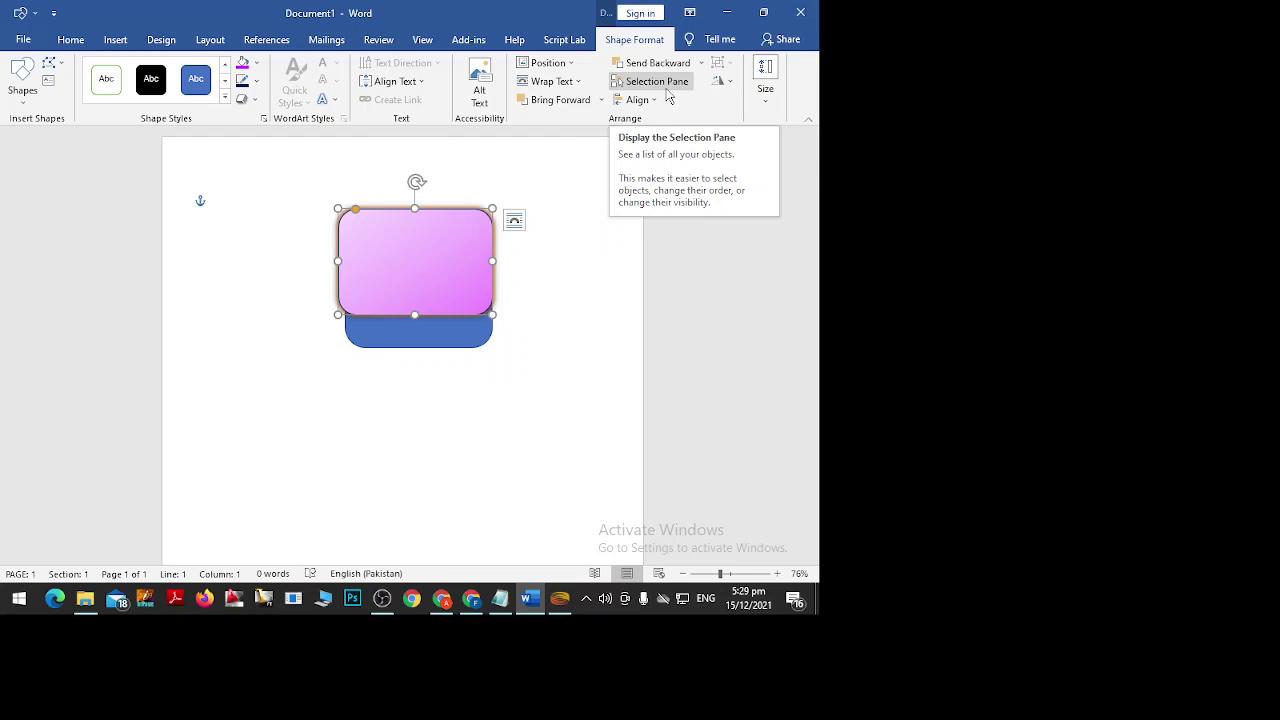
click(666, 88)
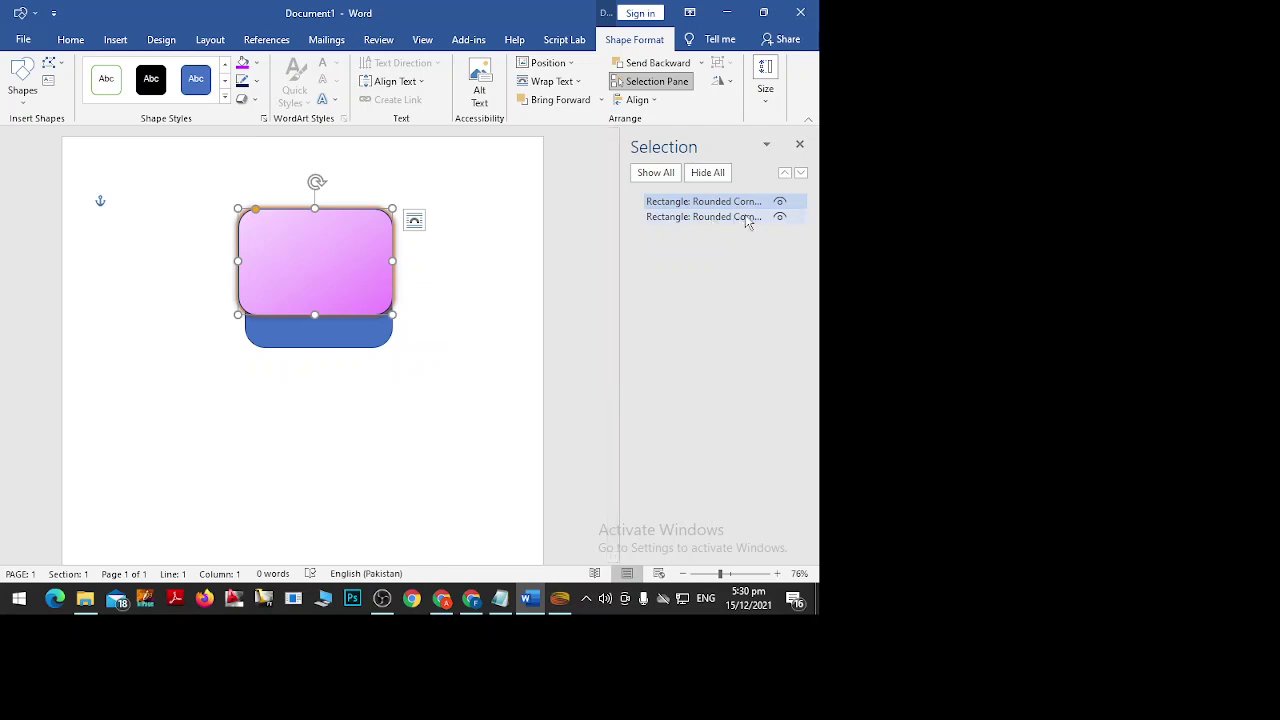
click(780, 201)
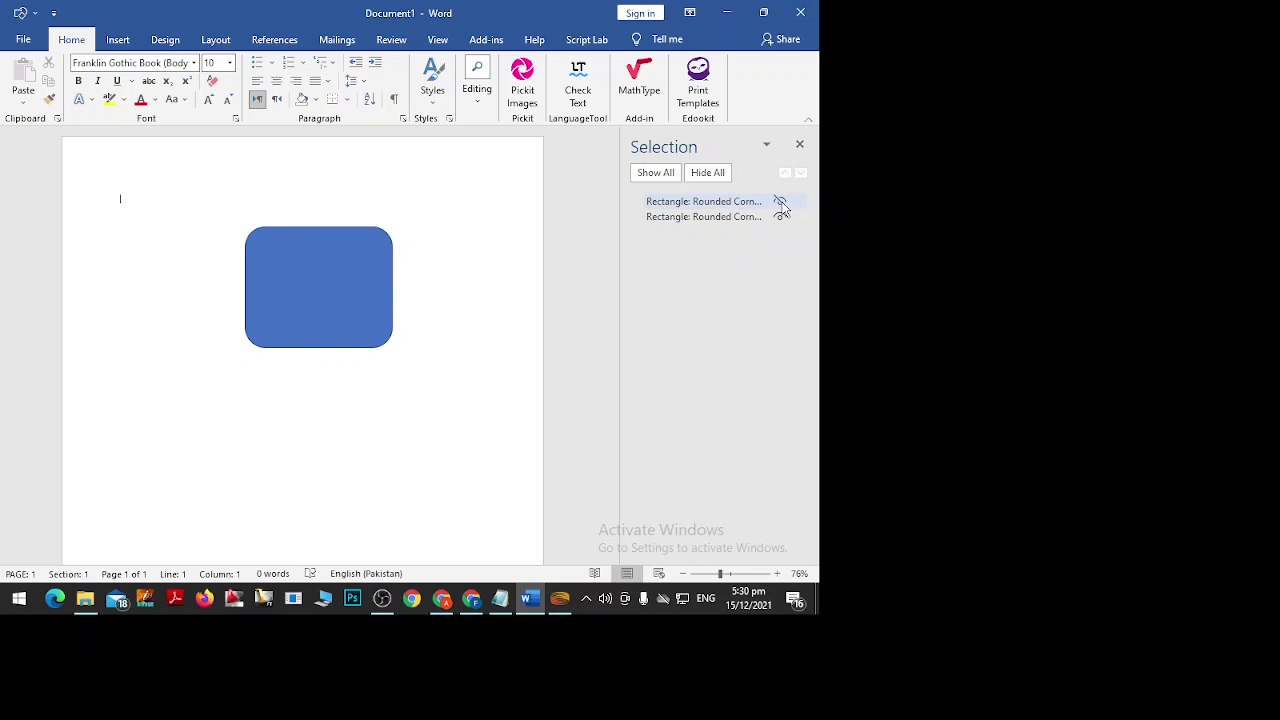
click(780, 202)
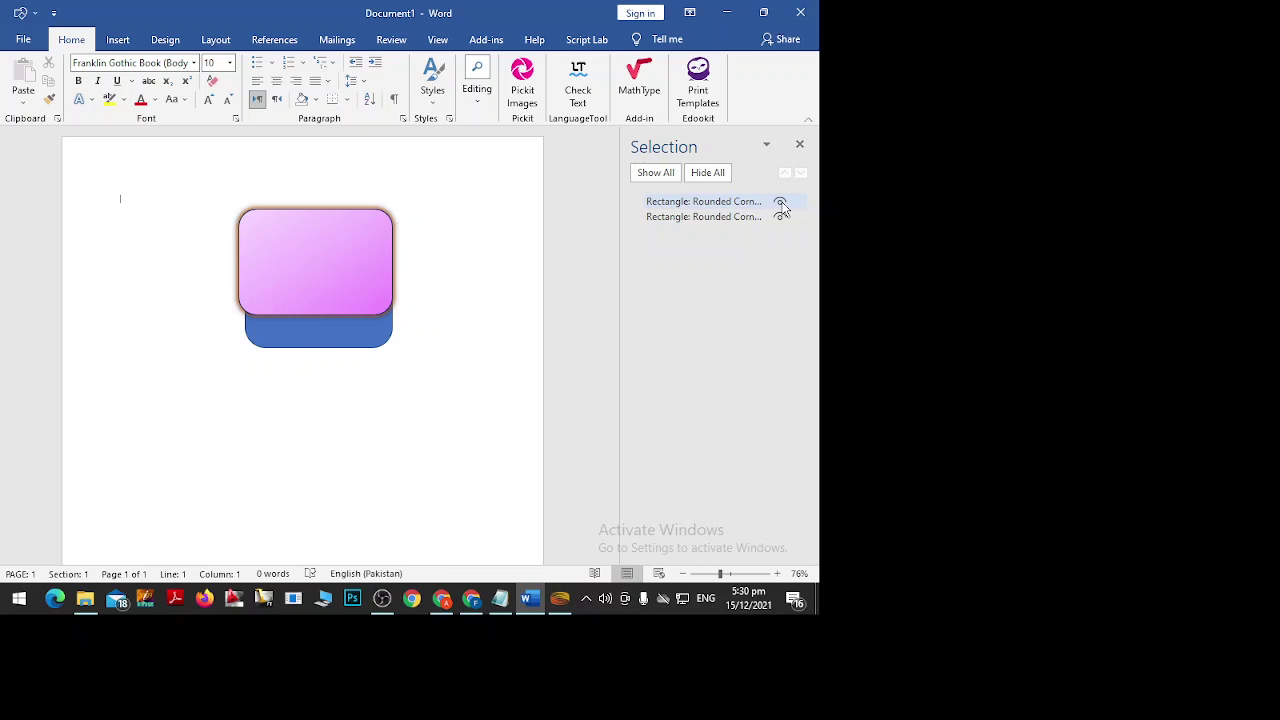
click(780, 202)
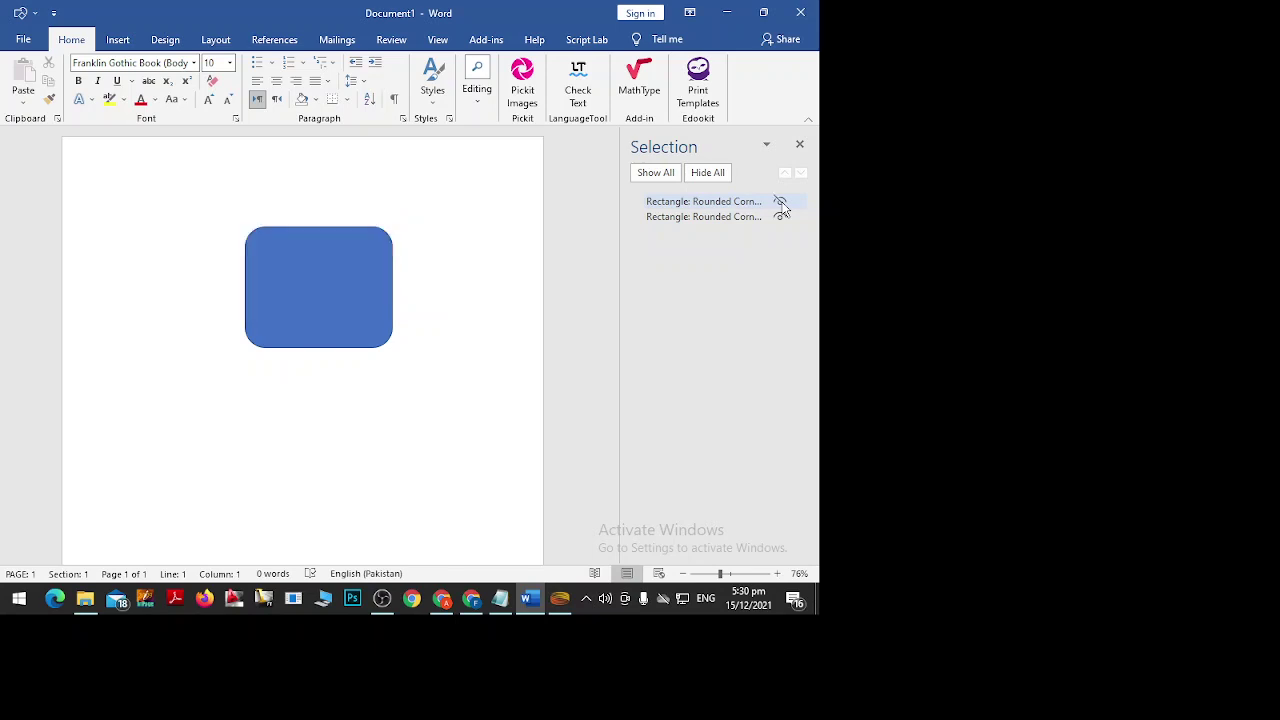
click(780, 202)
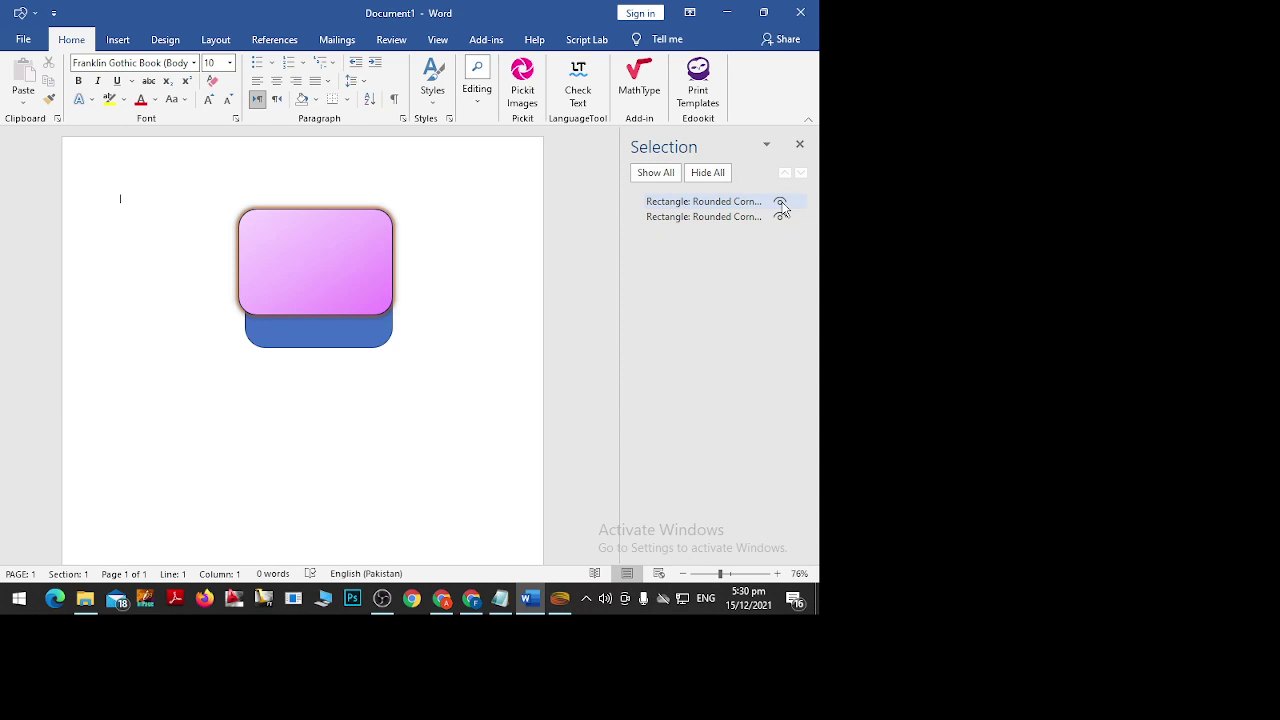
click(730, 217)
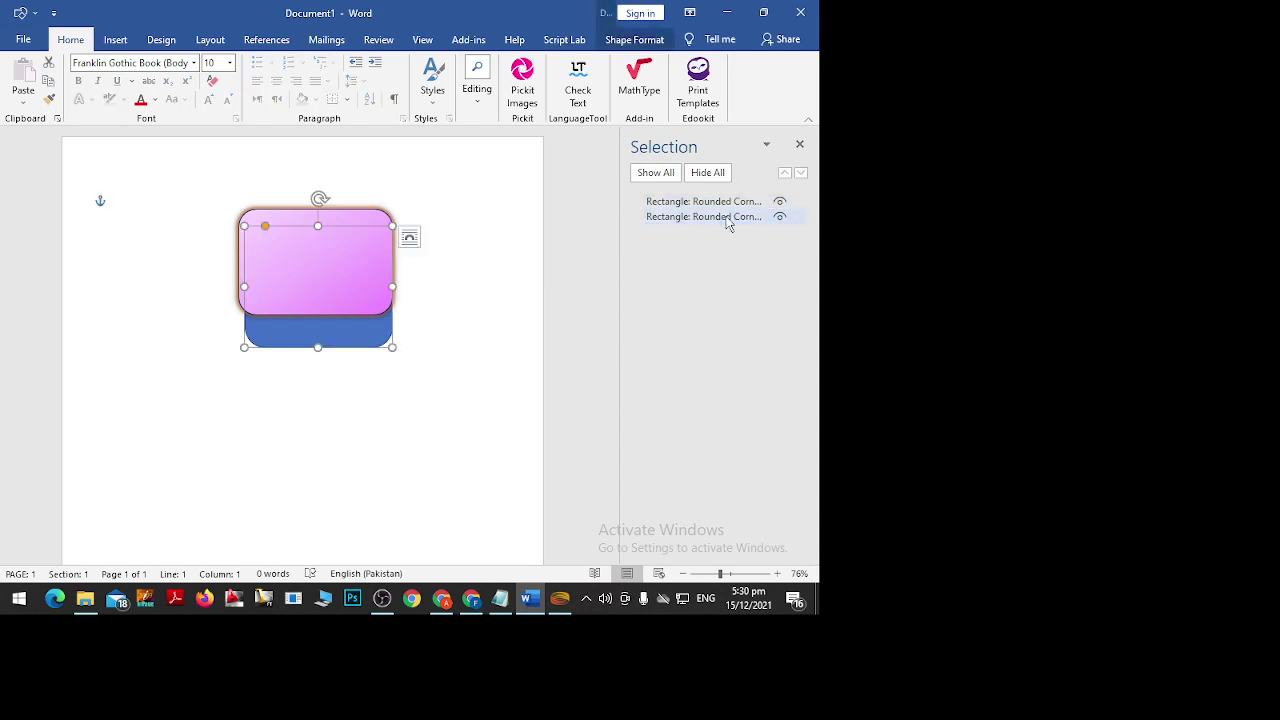
click(779, 217)
click(779, 217)
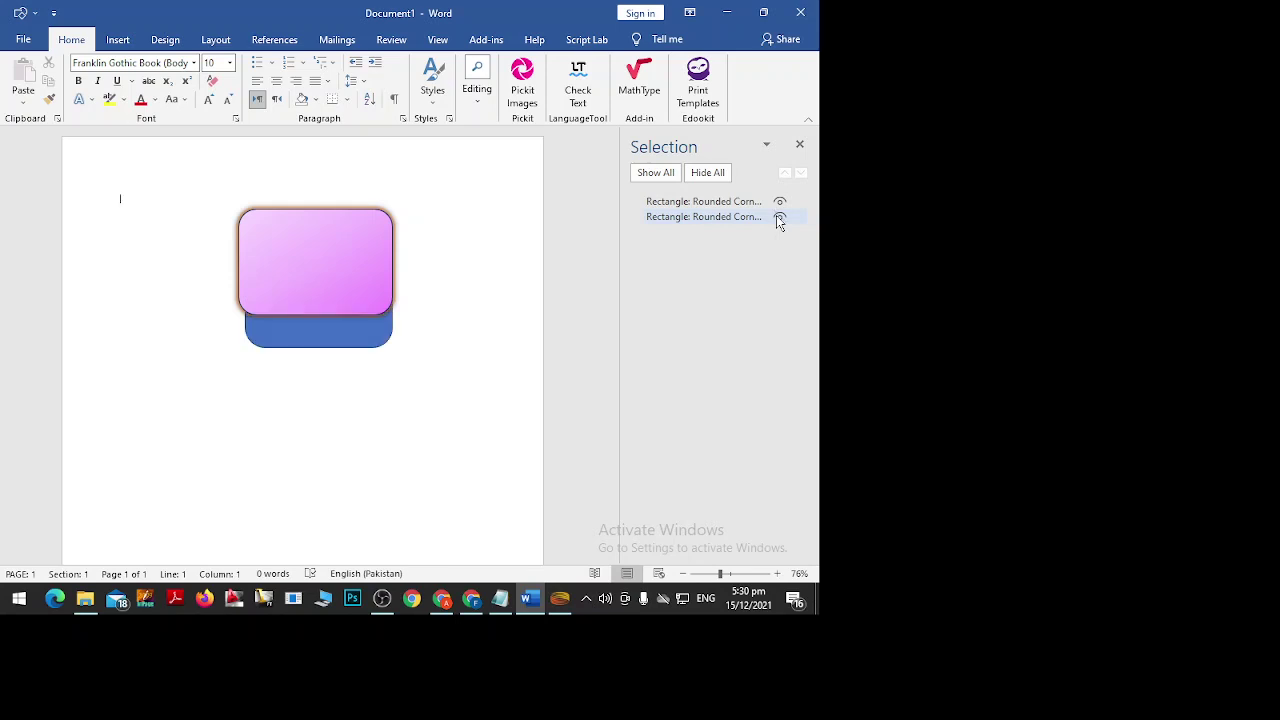
click(799, 144)
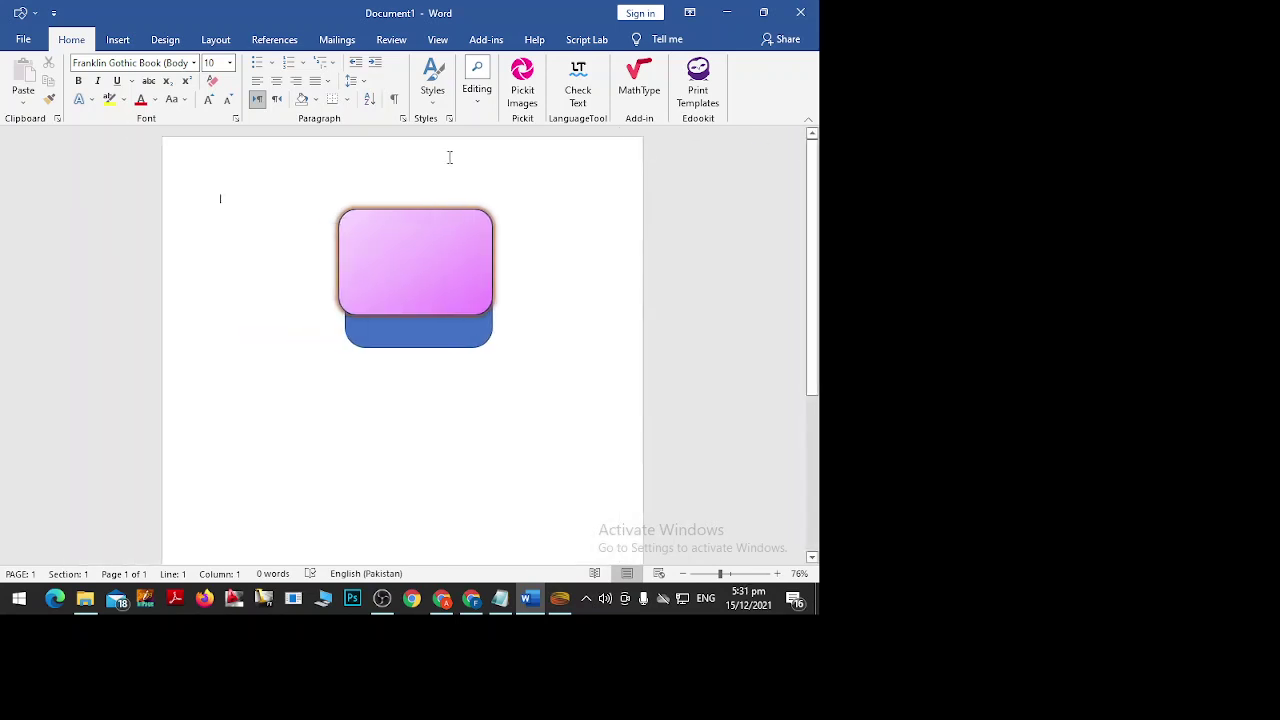
Select the pink rounded rectangle and open the Rotate options on Shape Format.
click(443, 297)
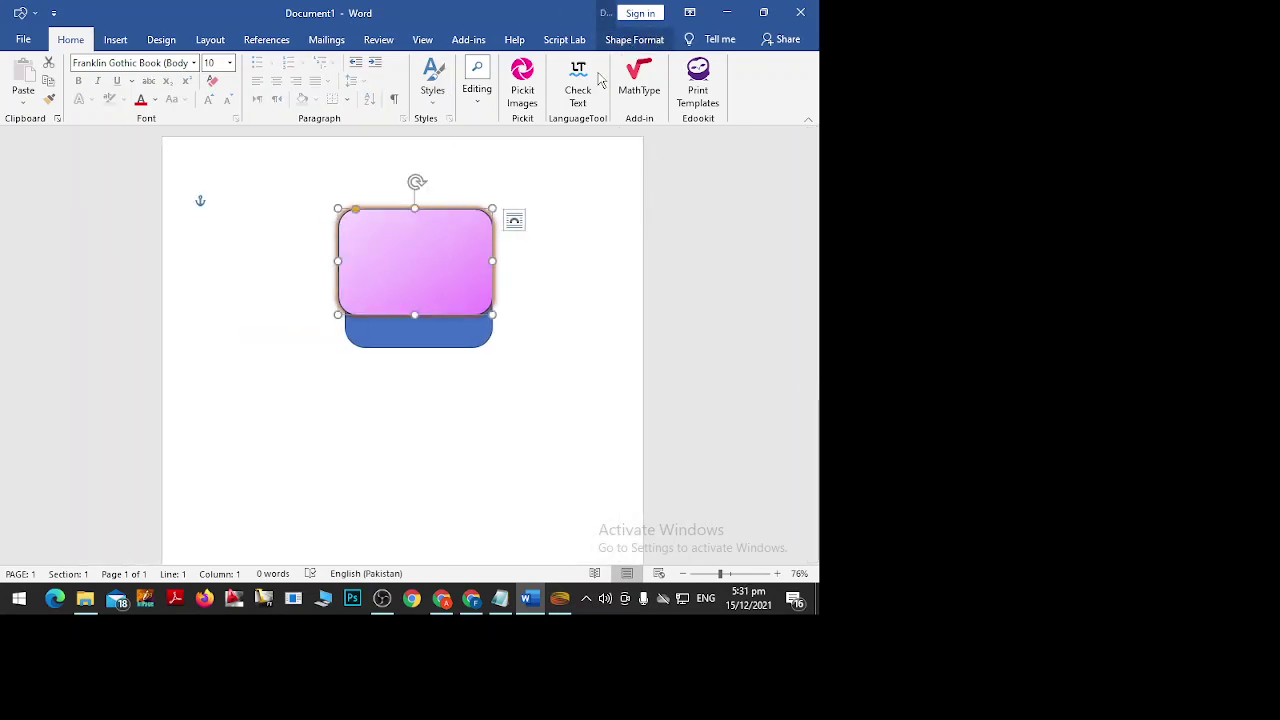
click(641, 40)
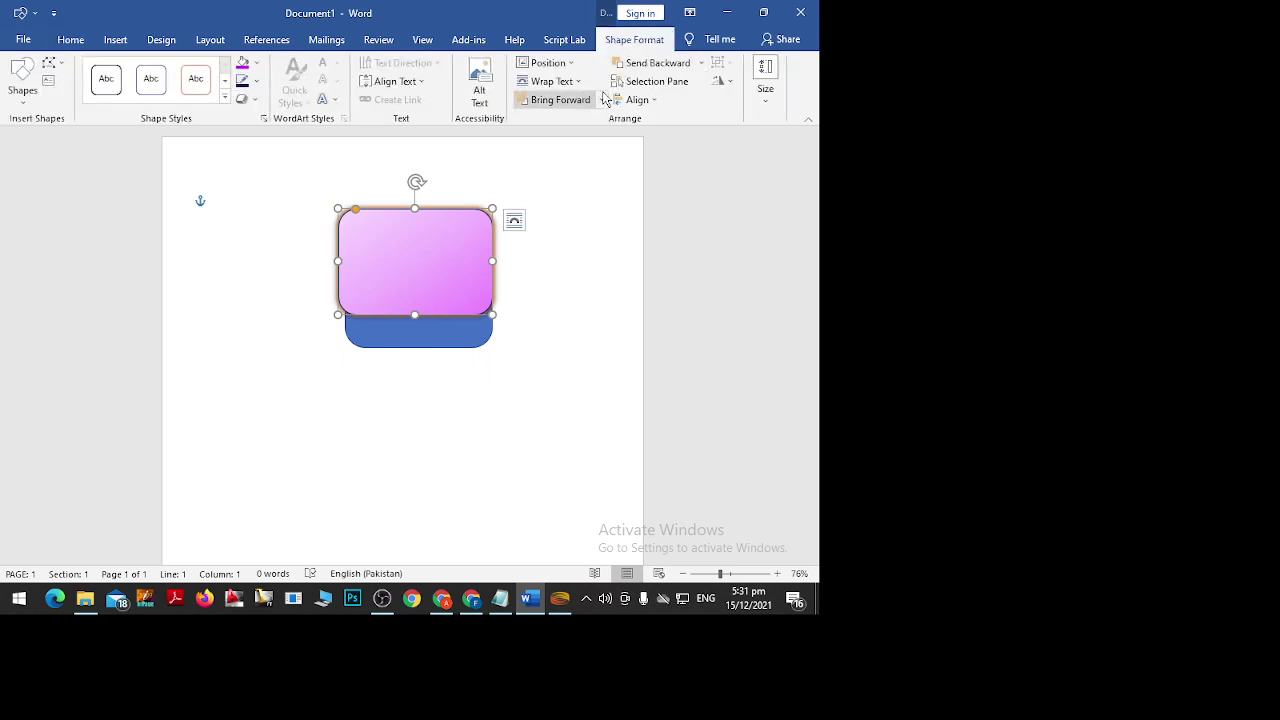
click(728, 84)
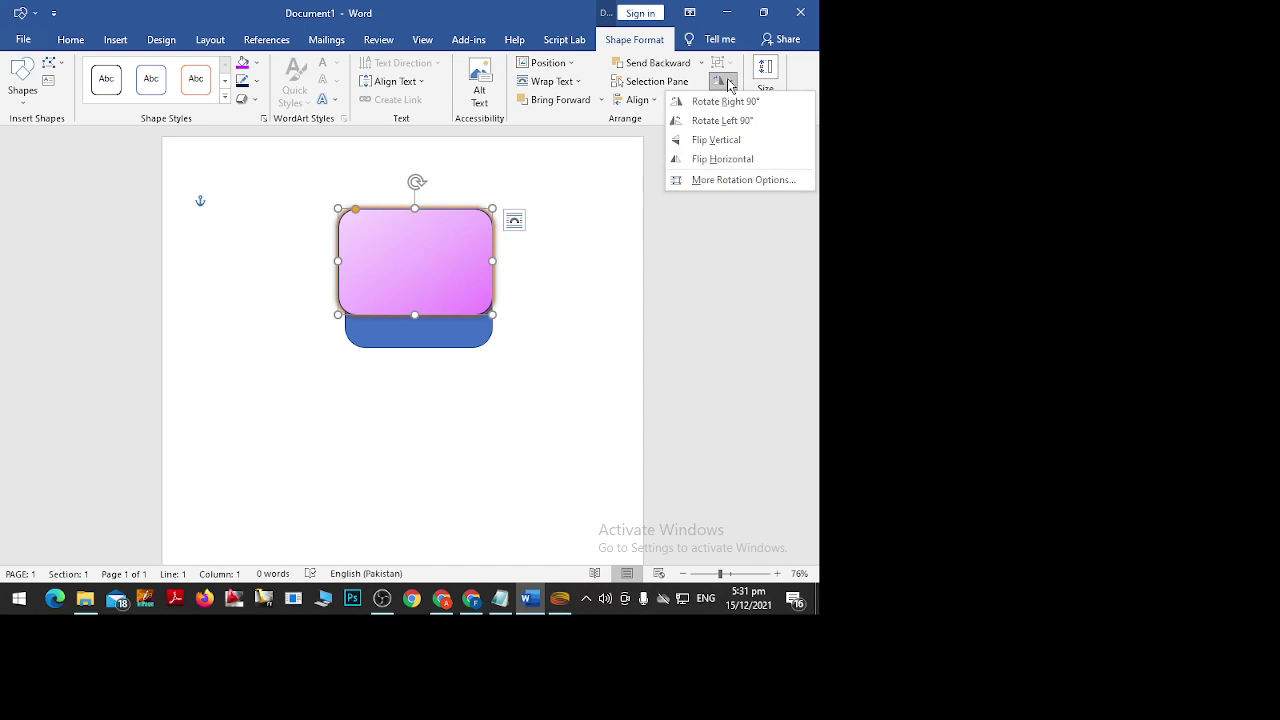
In the Layout dialog's Position tab, set the horizontal absolute position to 5 cm.
click(731, 178)
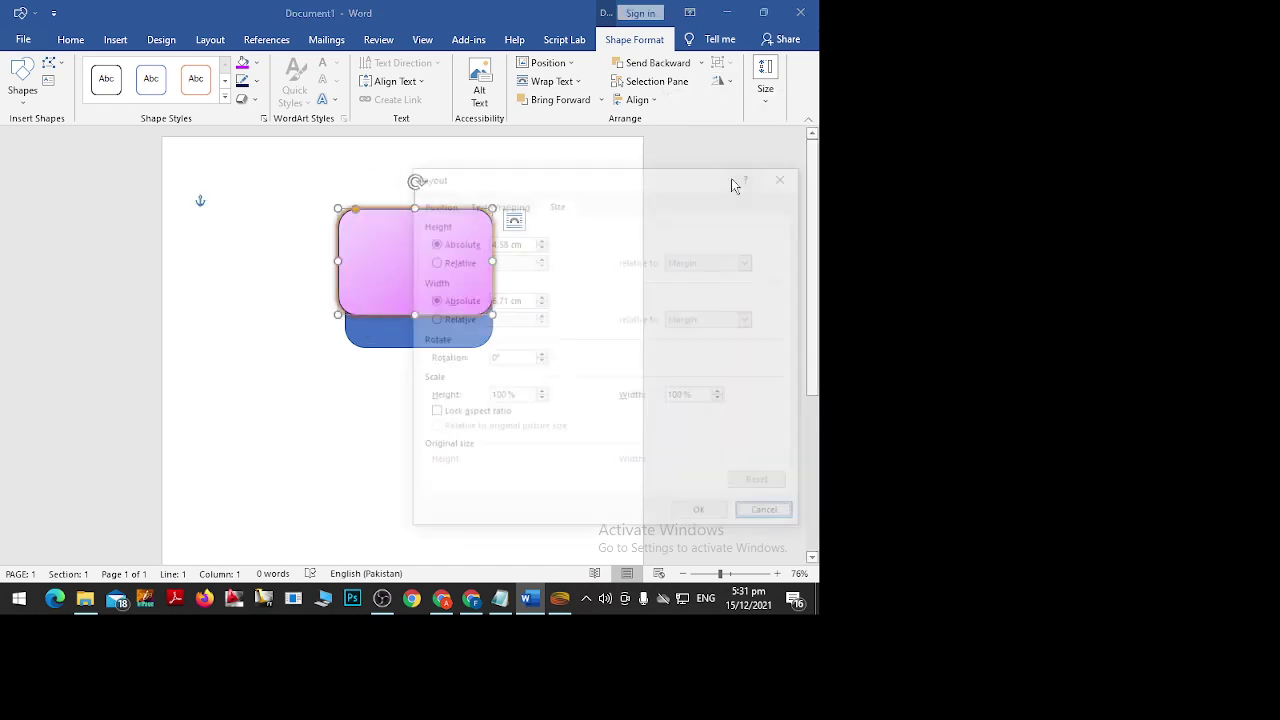
drag(620, 183, 338, 108)
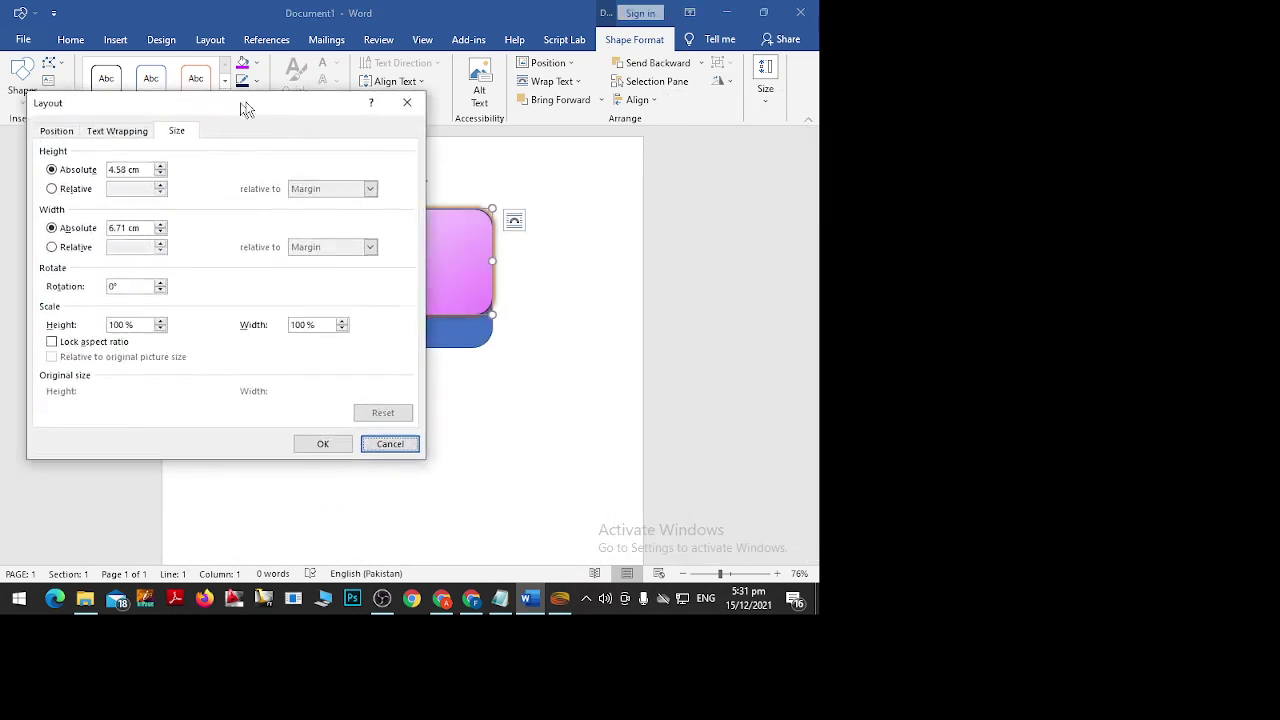
click(166, 128)
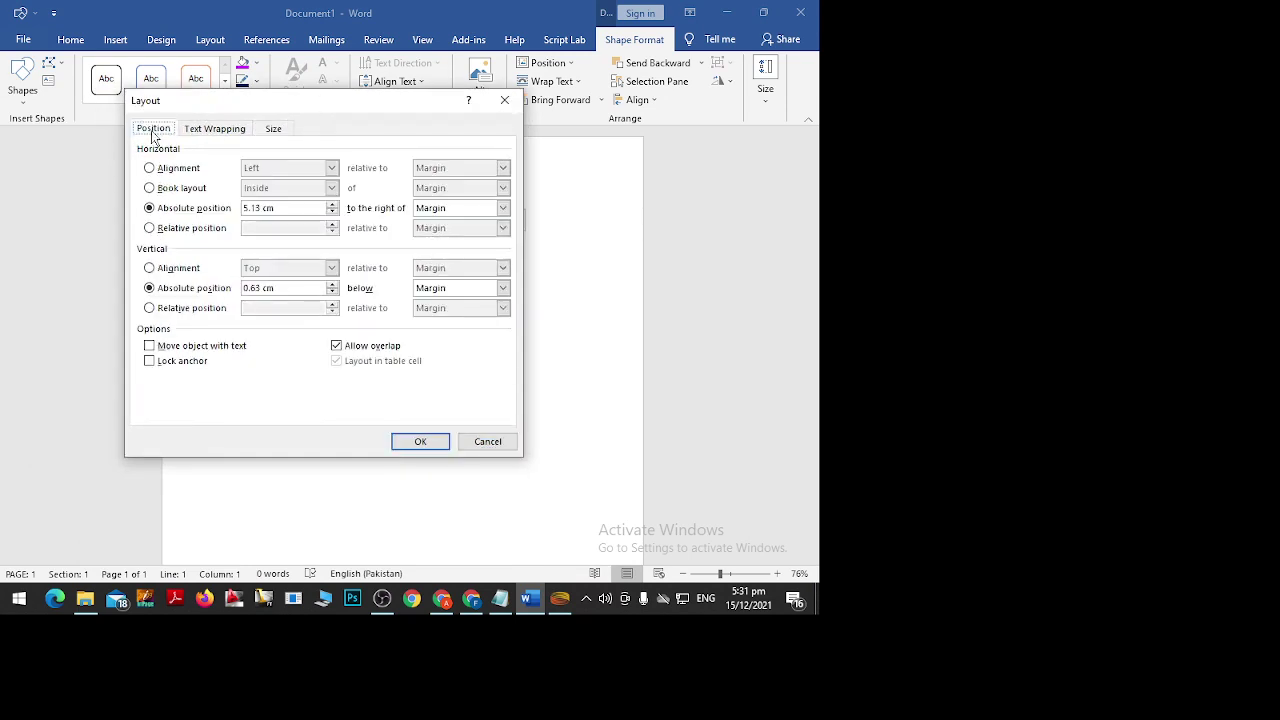
click(205, 130)
click(276, 130)
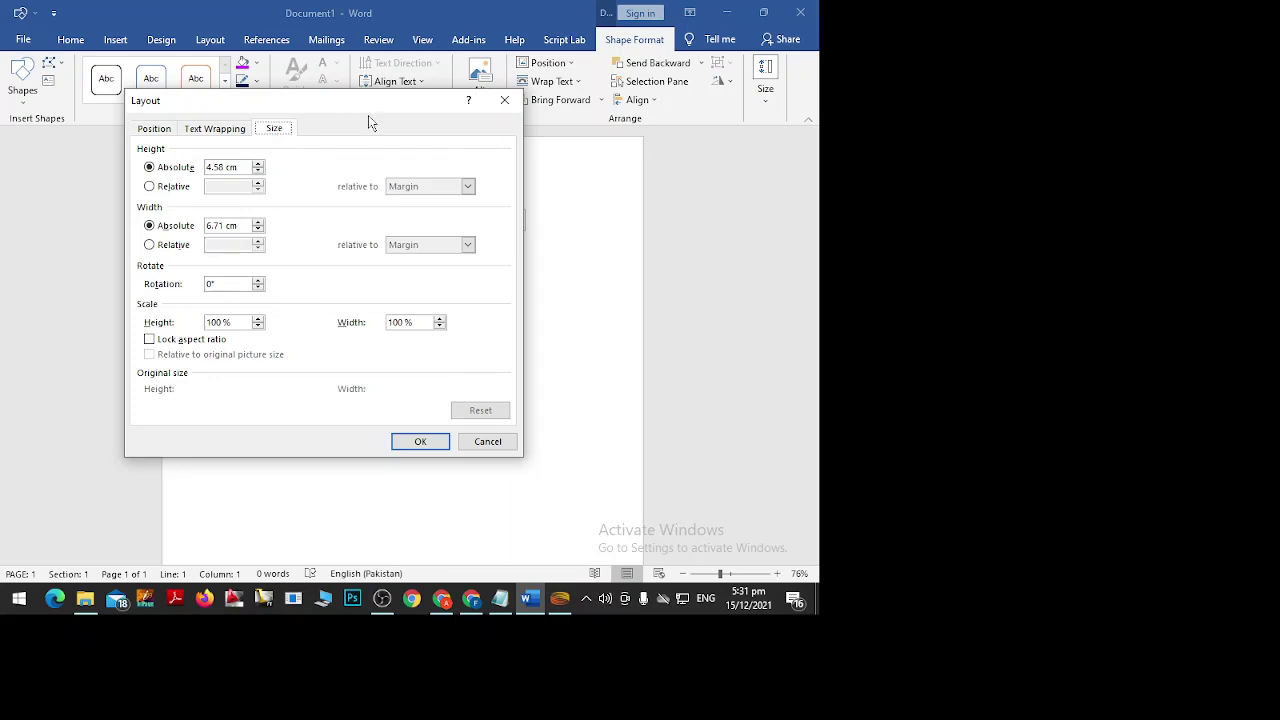
drag(368, 115, 376, 217)
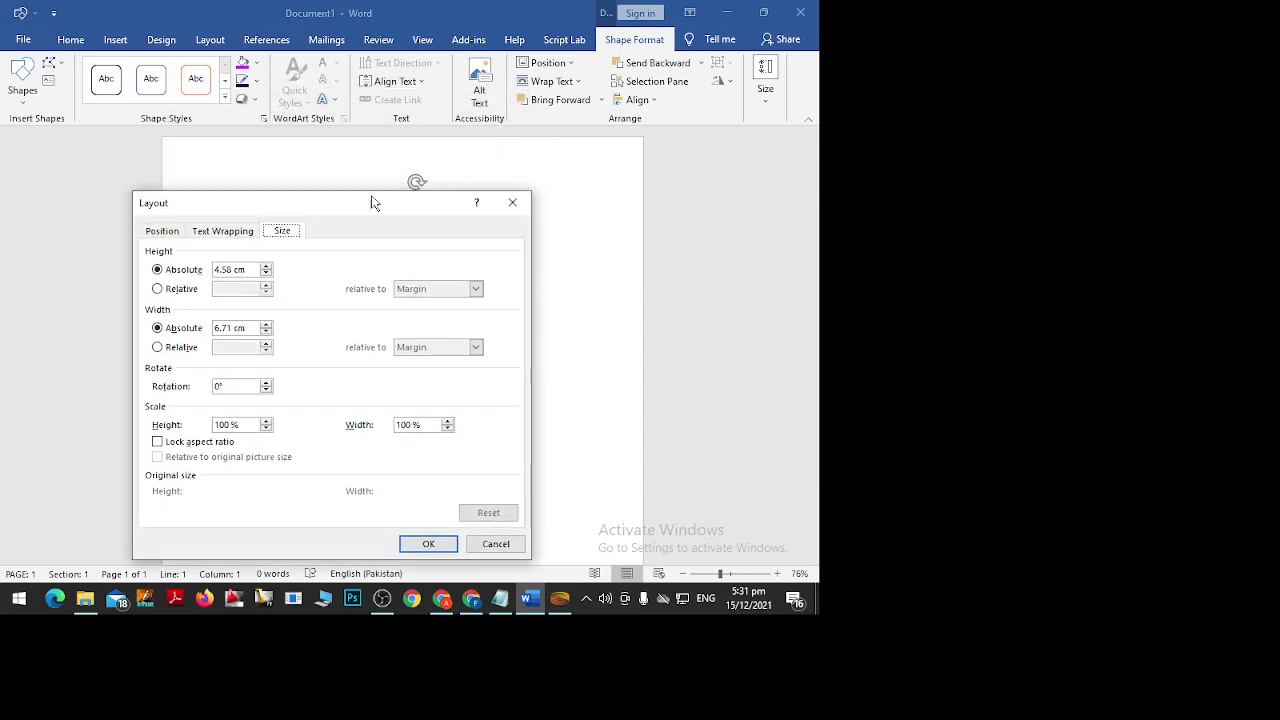
click(231, 231)
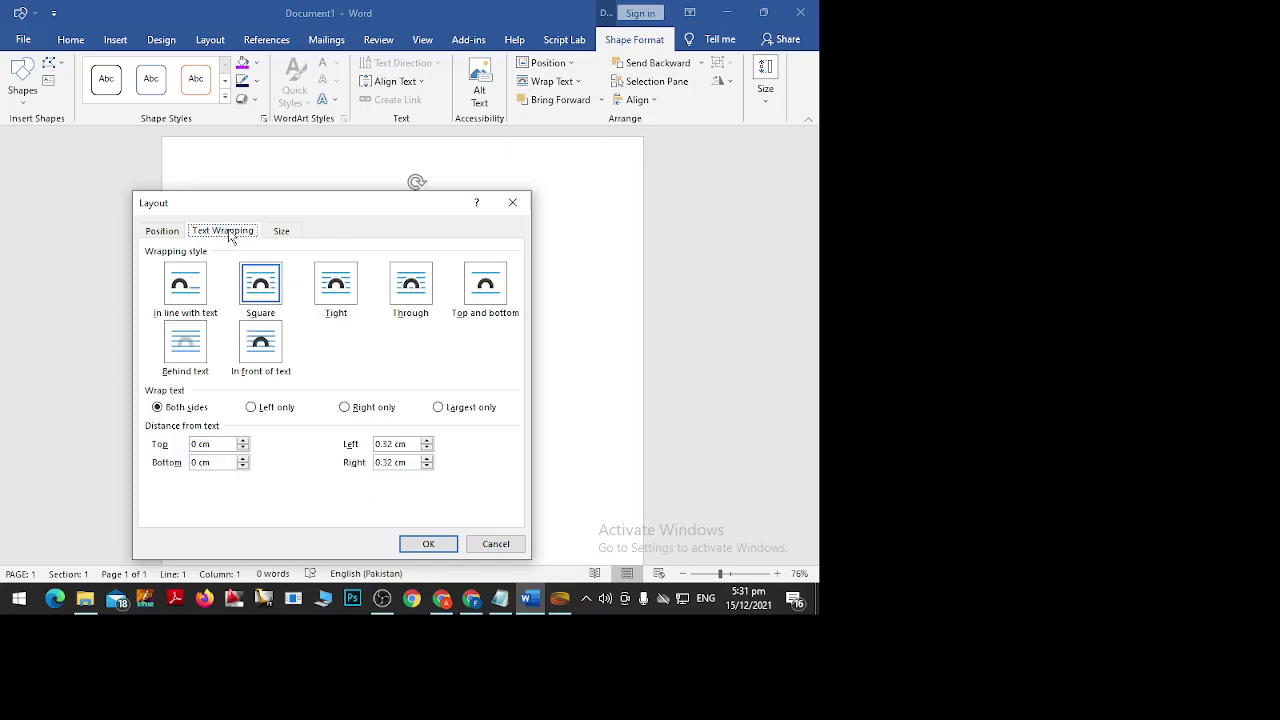
click(162, 231)
drag(280, 212, 308, 155)
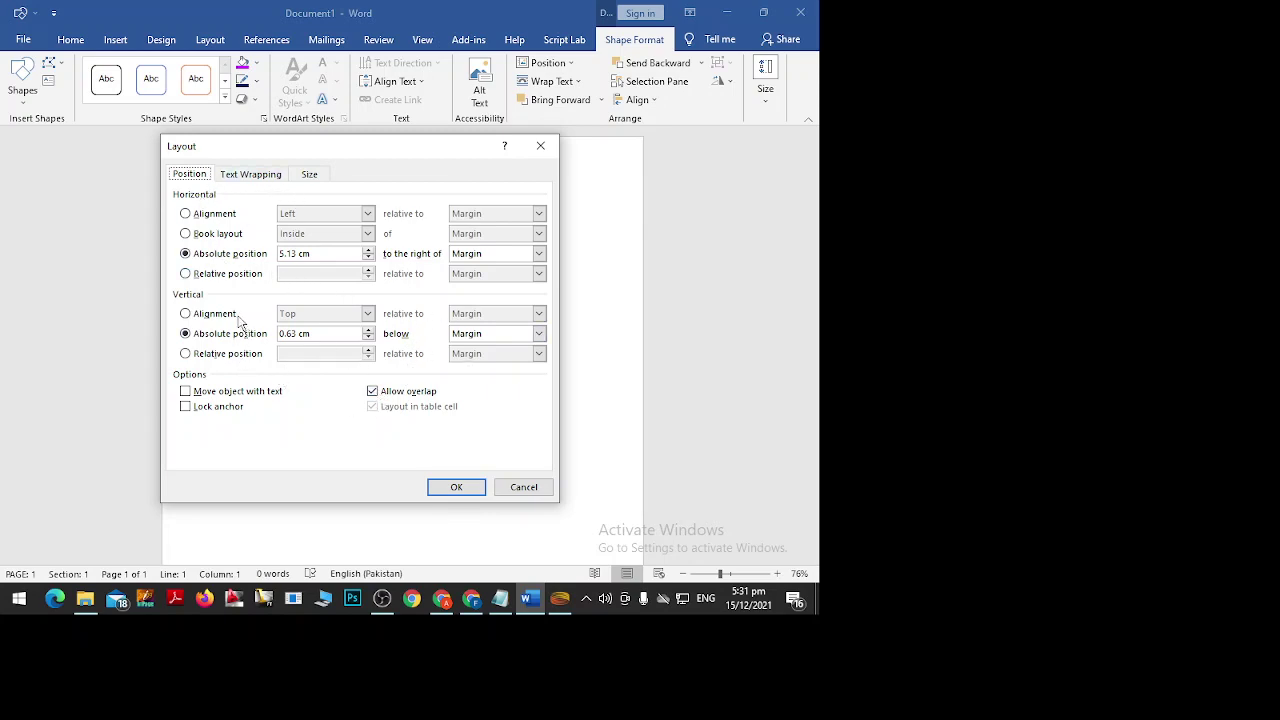
click(369, 258)
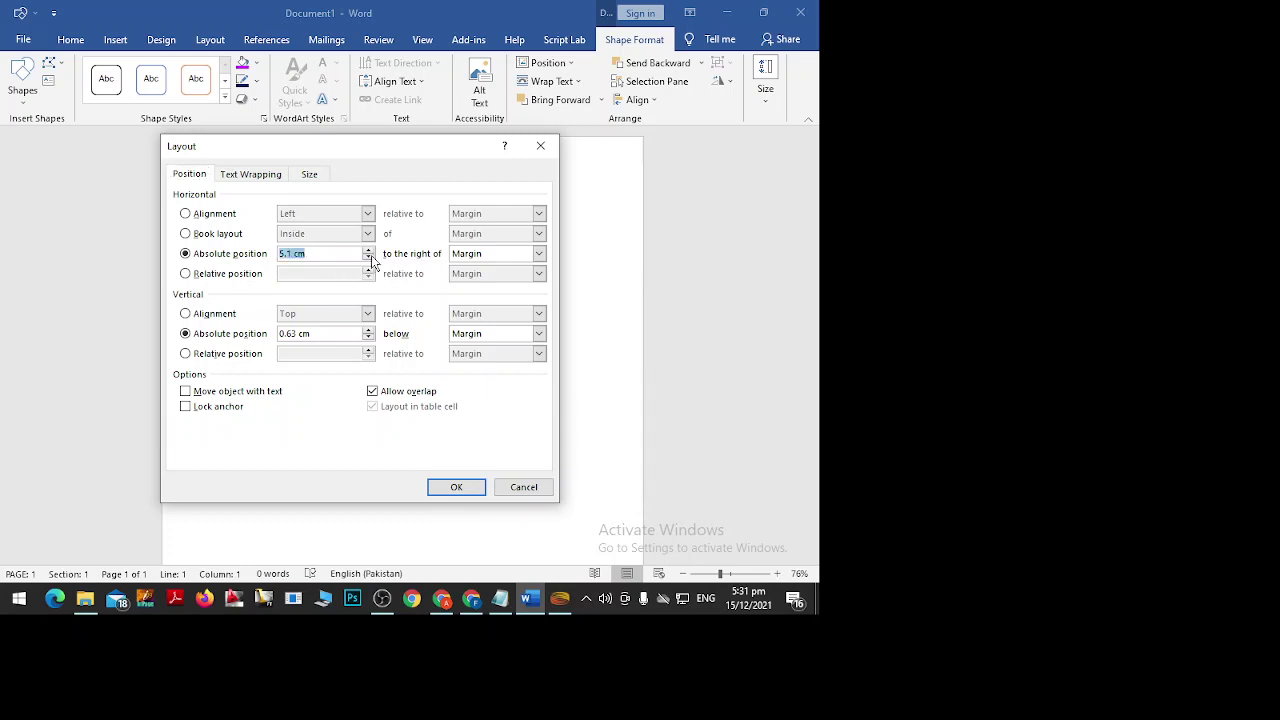
click(457, 487)
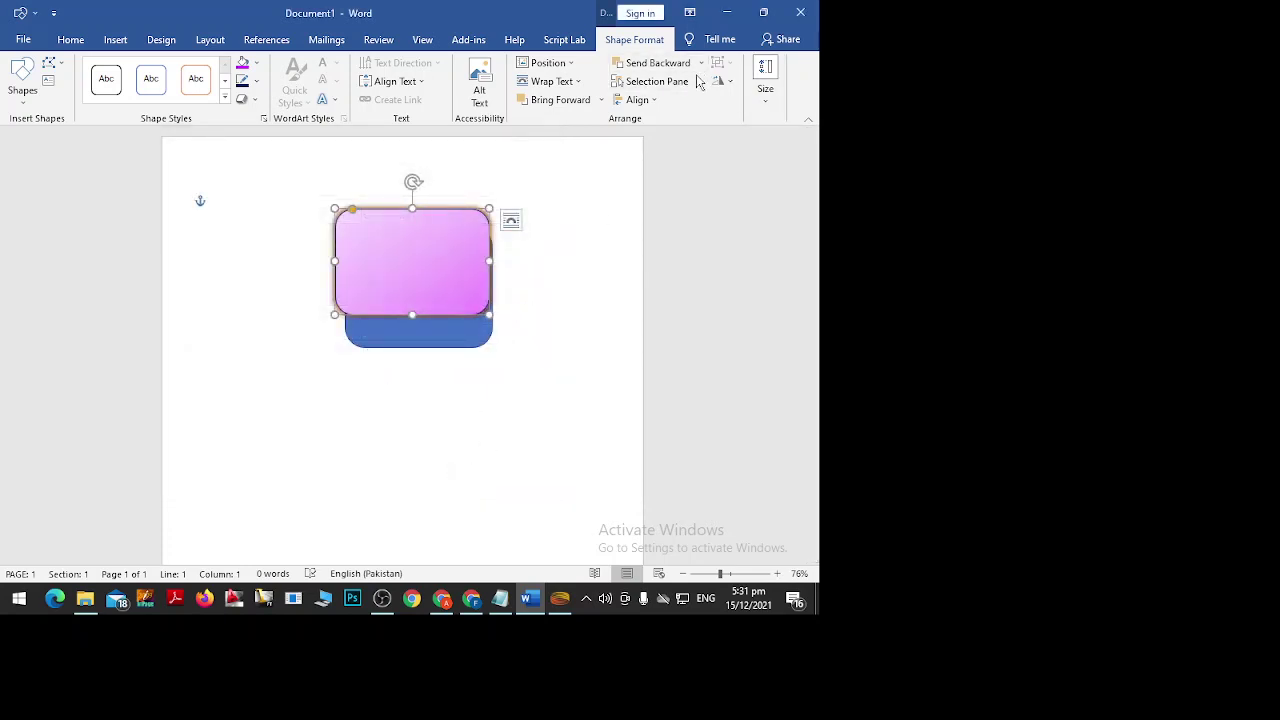
Rotate the pink shape 90° and increase its height to 6.8 cm.
click(731, 92)
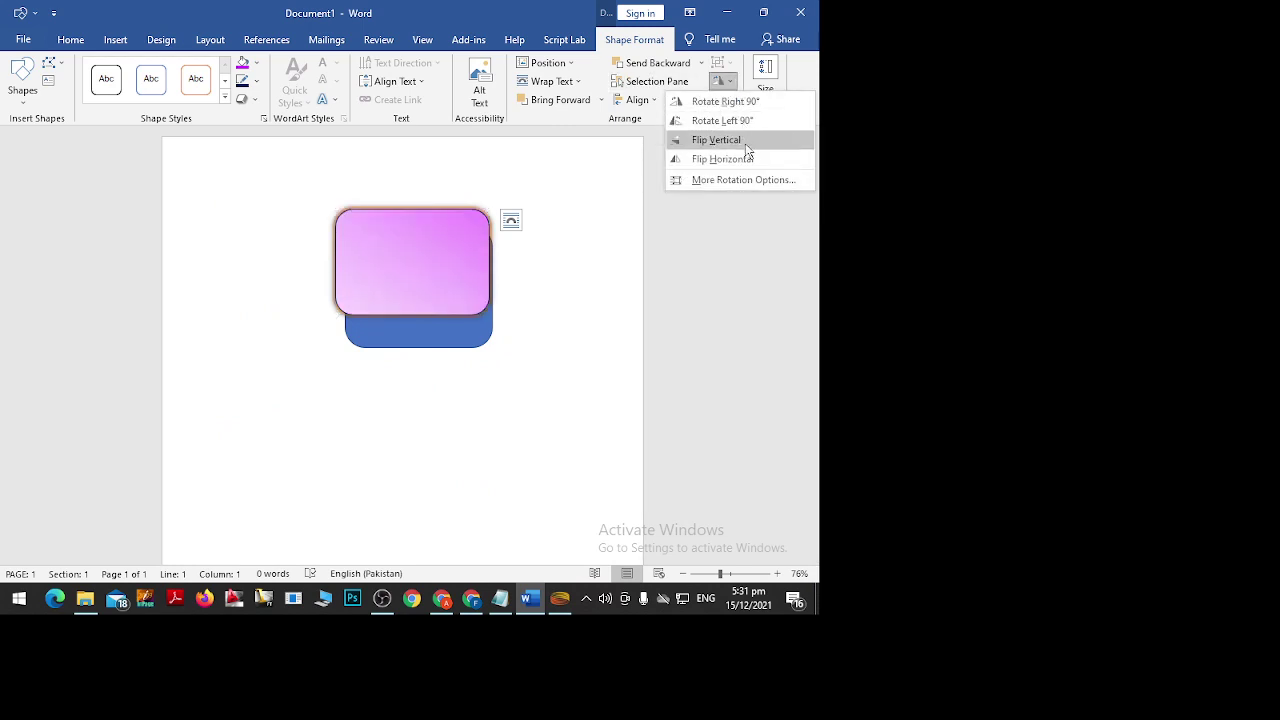
click(731, 122)
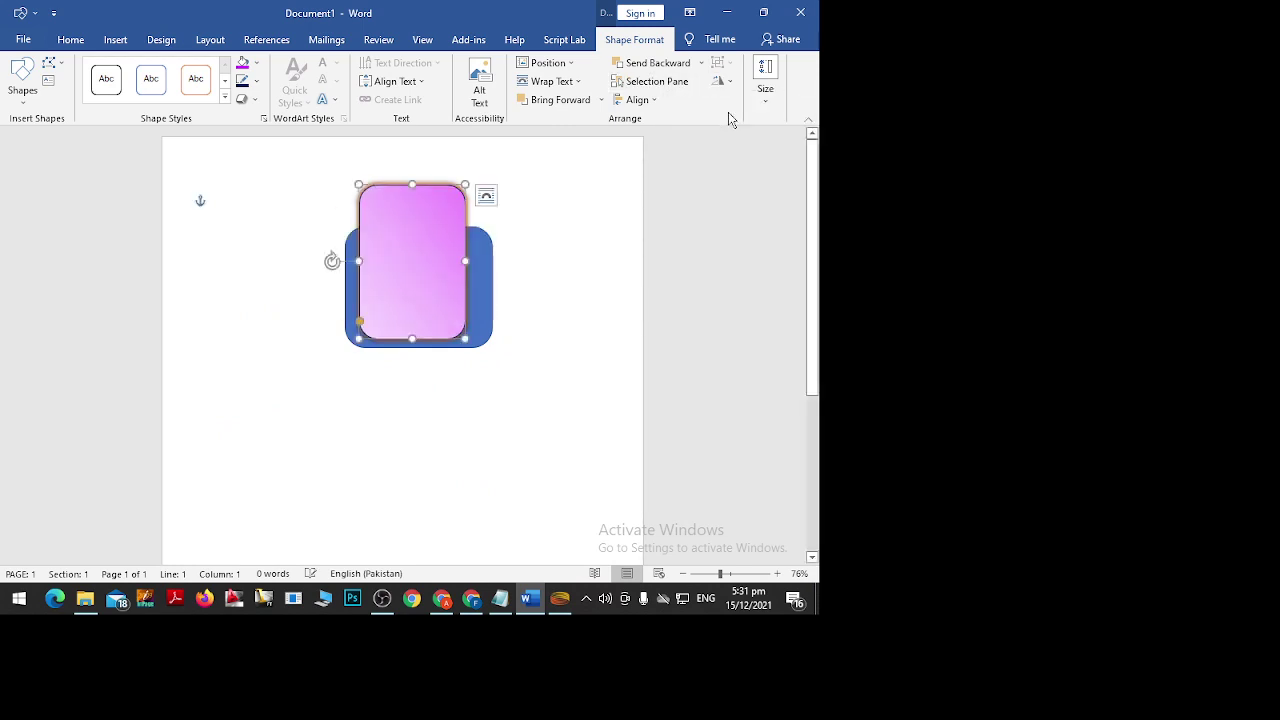
click(765, 107)
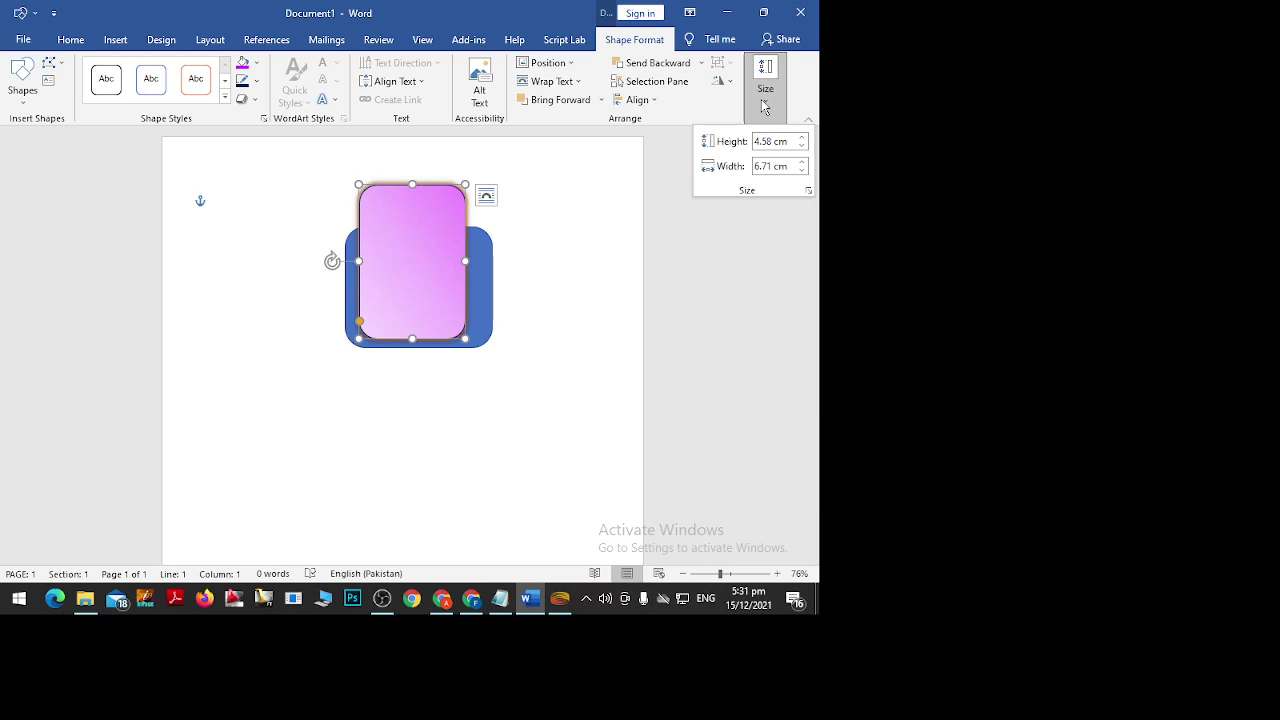
click(765, 107)
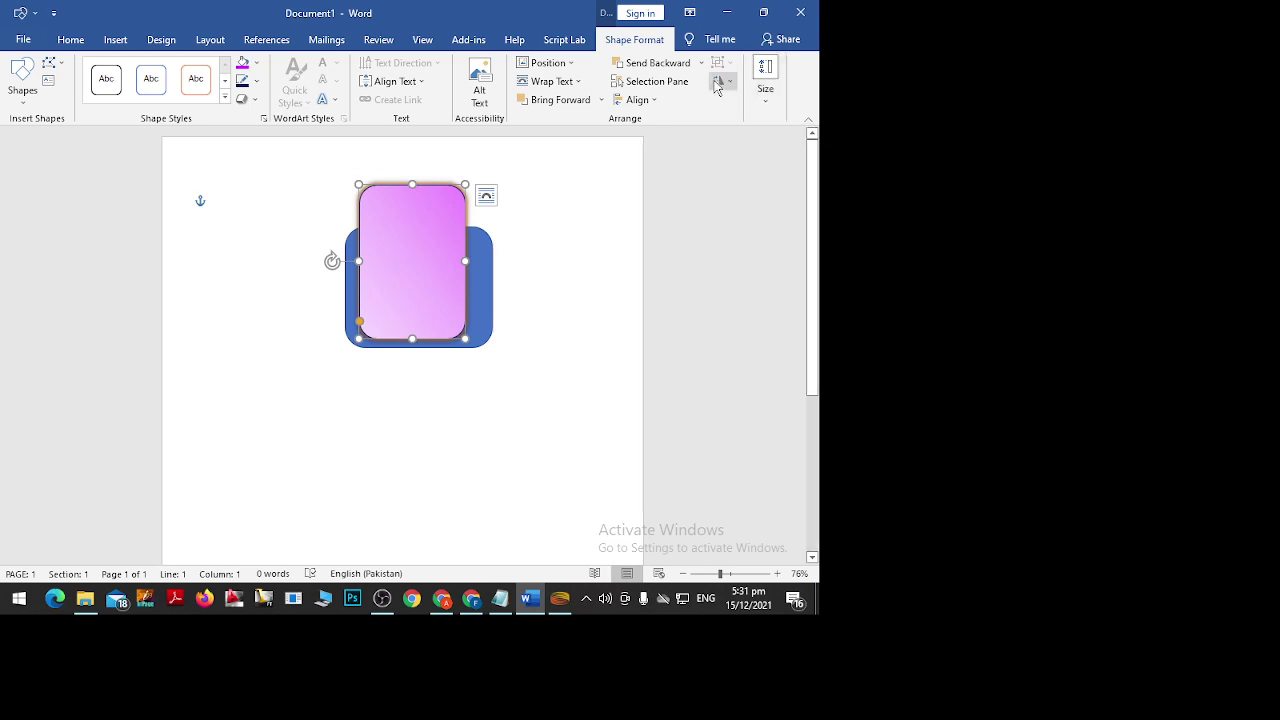
click(766, 102)
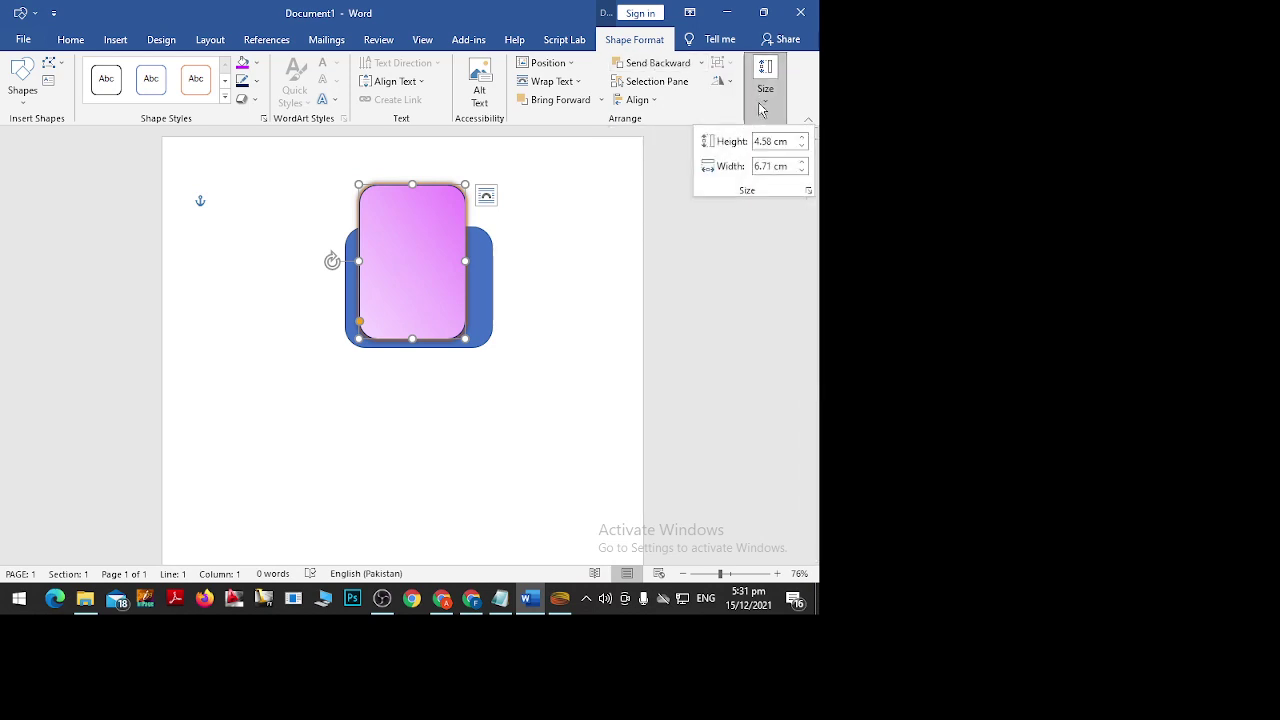
click(802, 139)
click(802, 139)
click(802, 139)
click(802, 139)
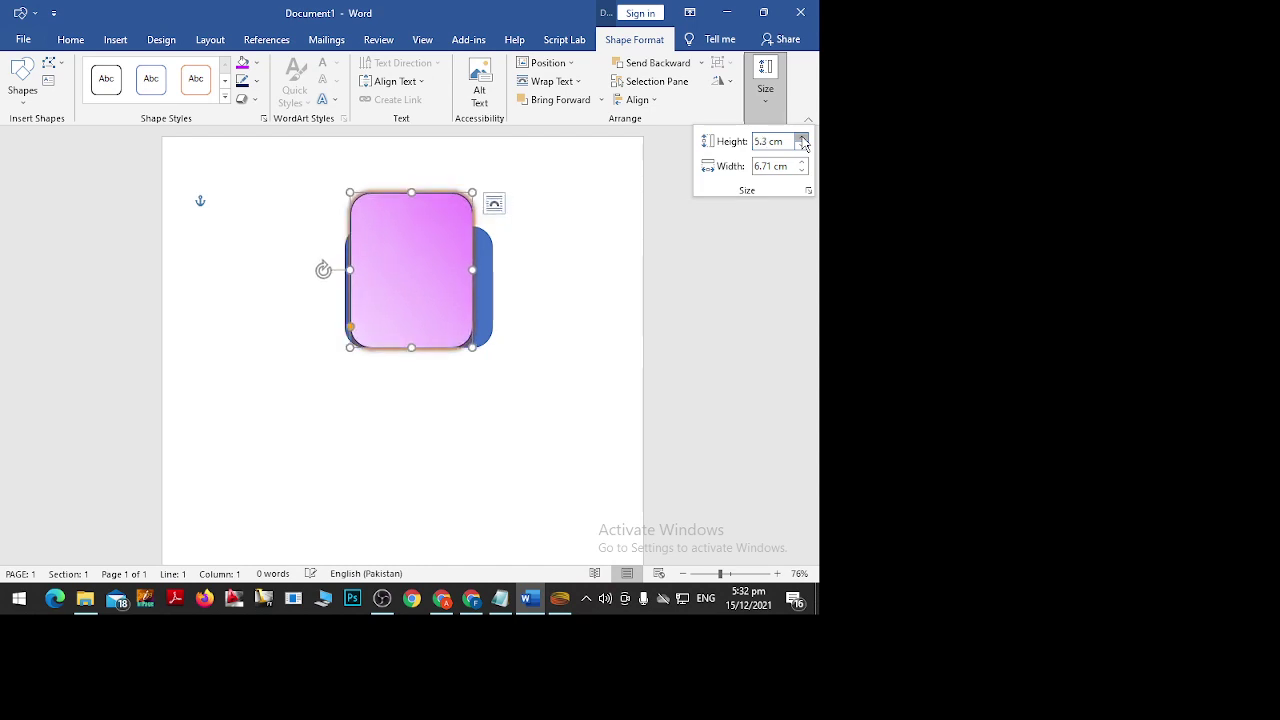
click(802, 139)
click(802, 139)
click(802, 139)
click(802, 139)
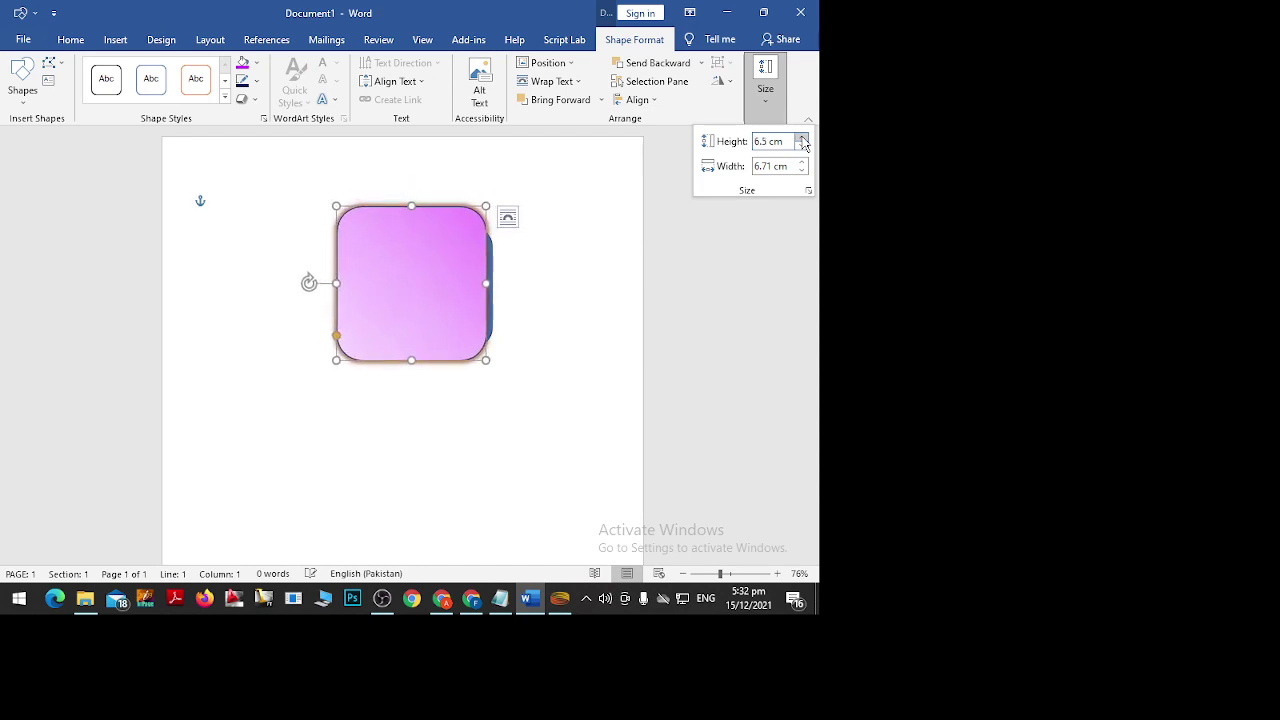
click(802, 139)
click(802, 139)
click(802, 139)
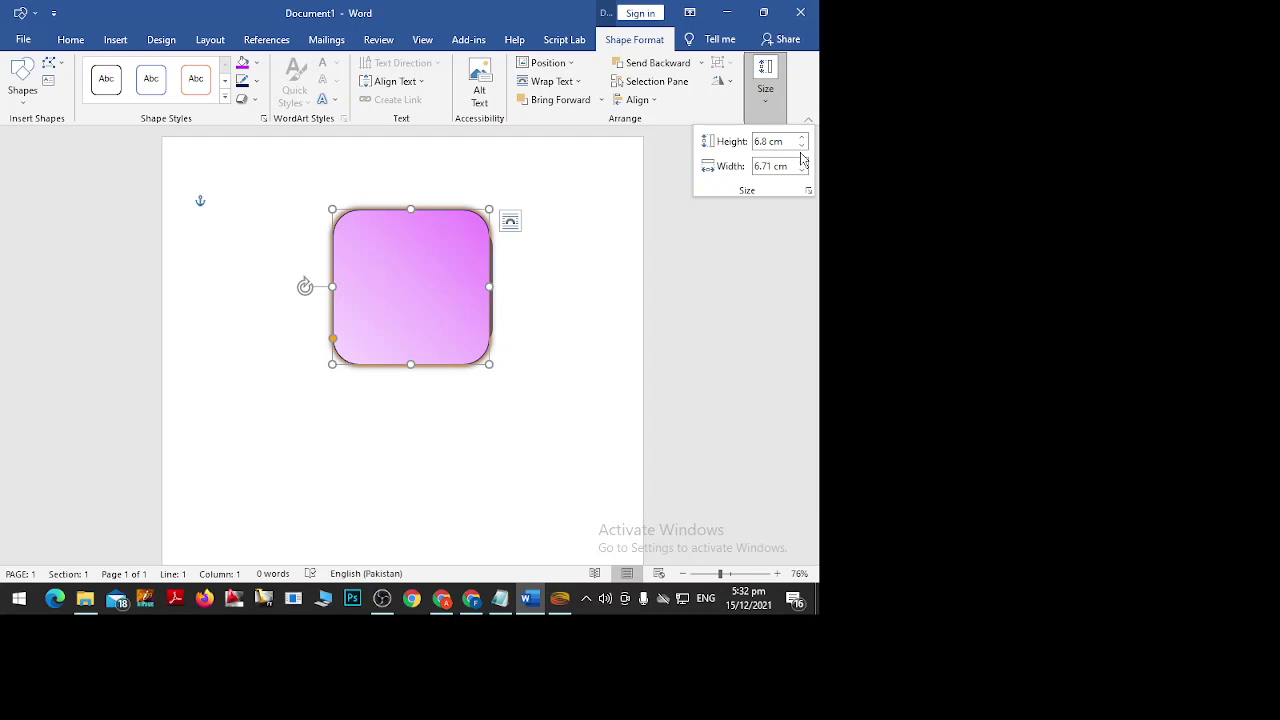
Widen the pink shape to 7.5 cm and collapse the Size panel and ribbon.
click(802, 162)
click(802, 162)
click(802, 162)
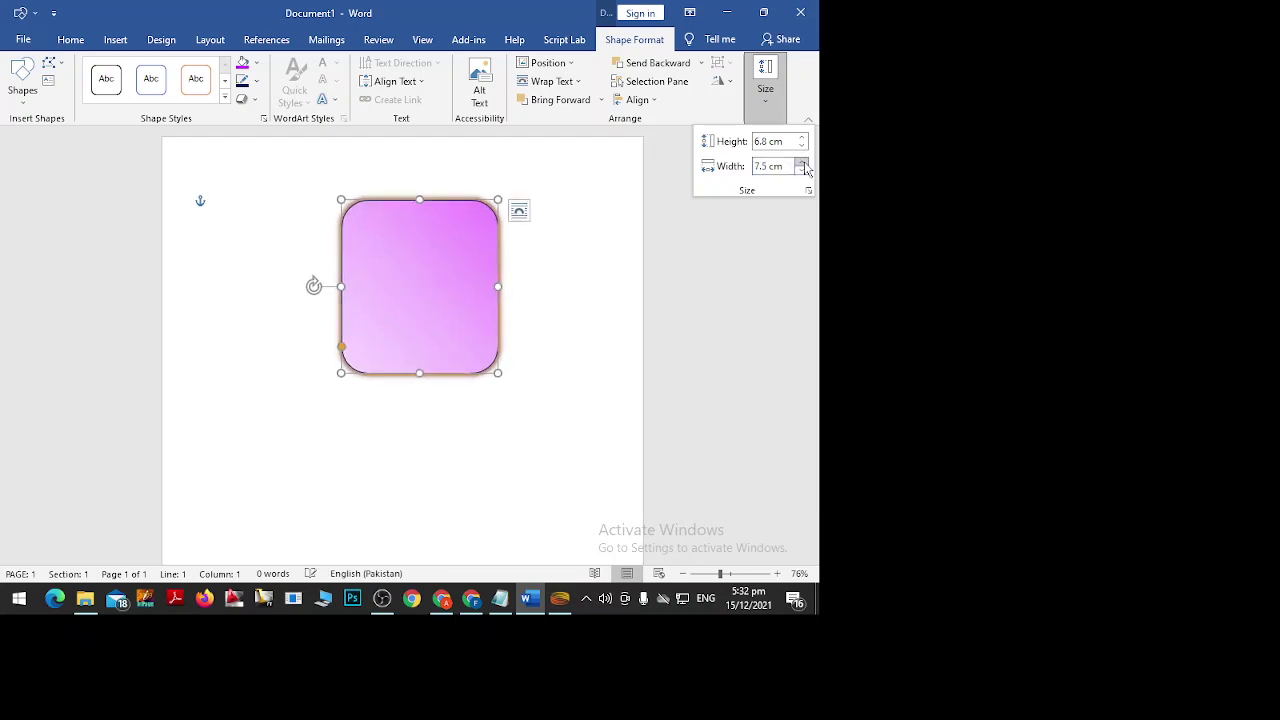
click(810, 124)
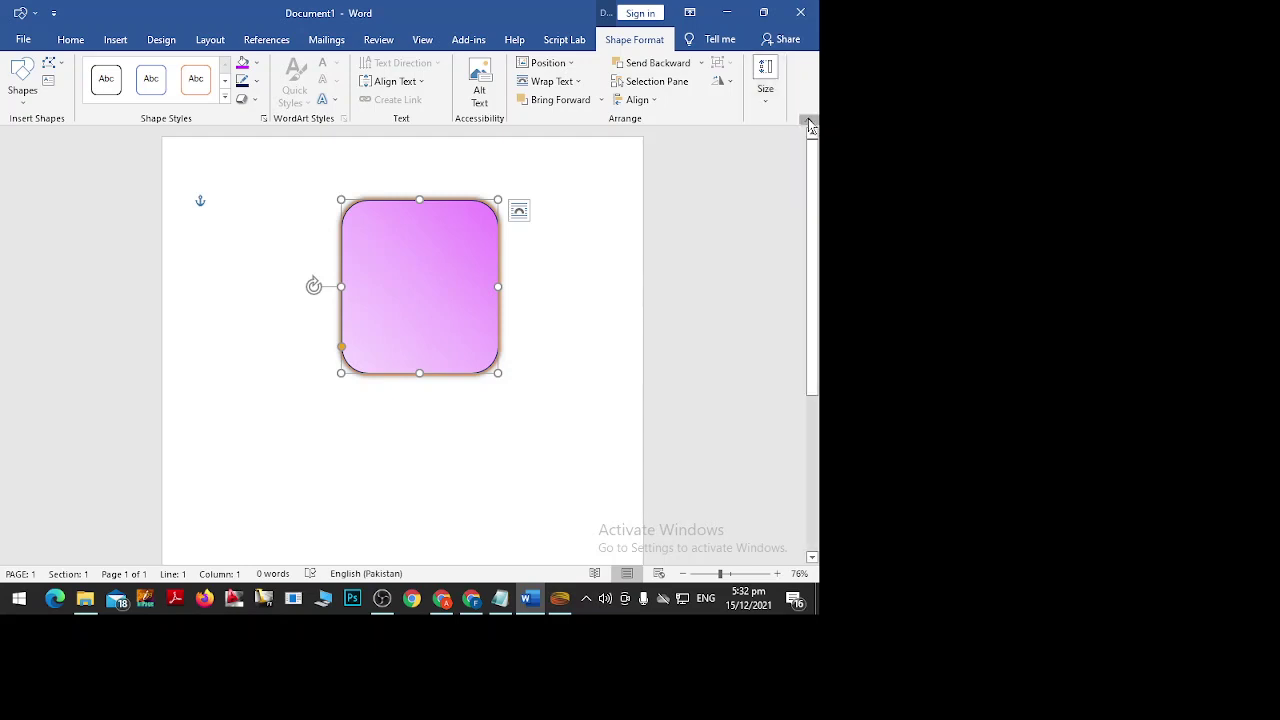
click(808, 121)
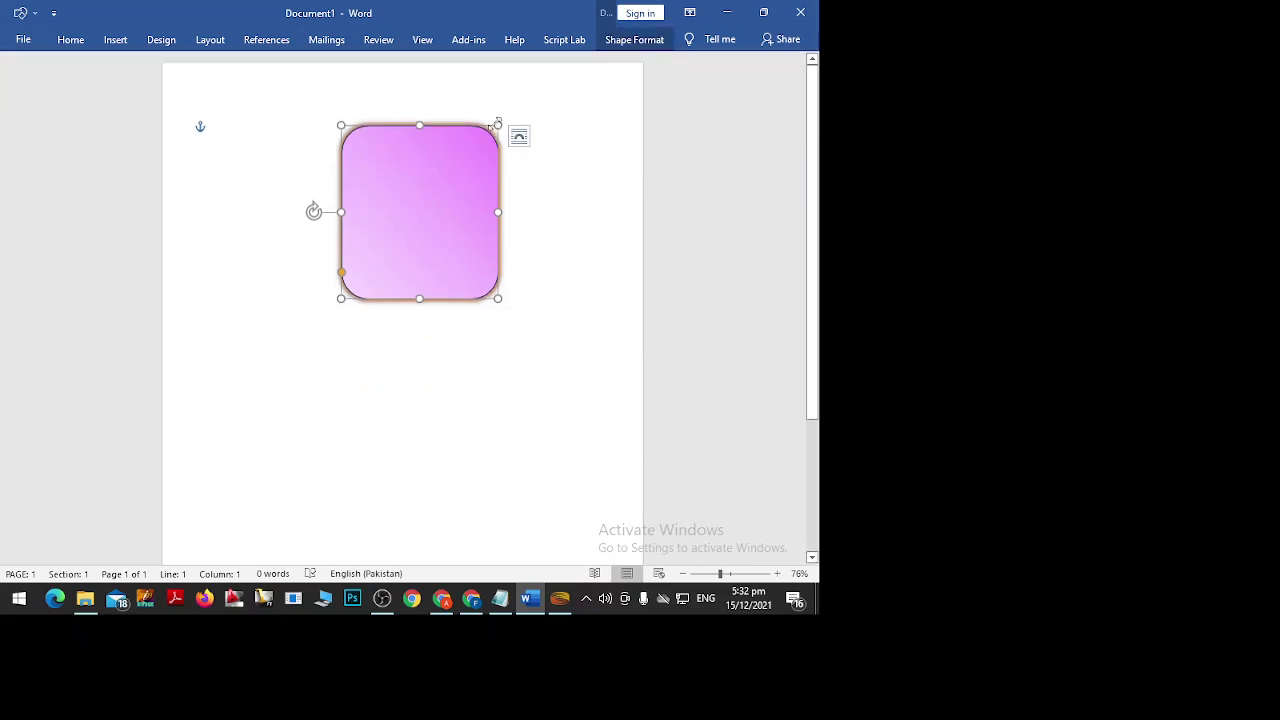
Resize the pink square over most of the blue shape and rotate it back upright.
drag(497, 124, 397, 221)
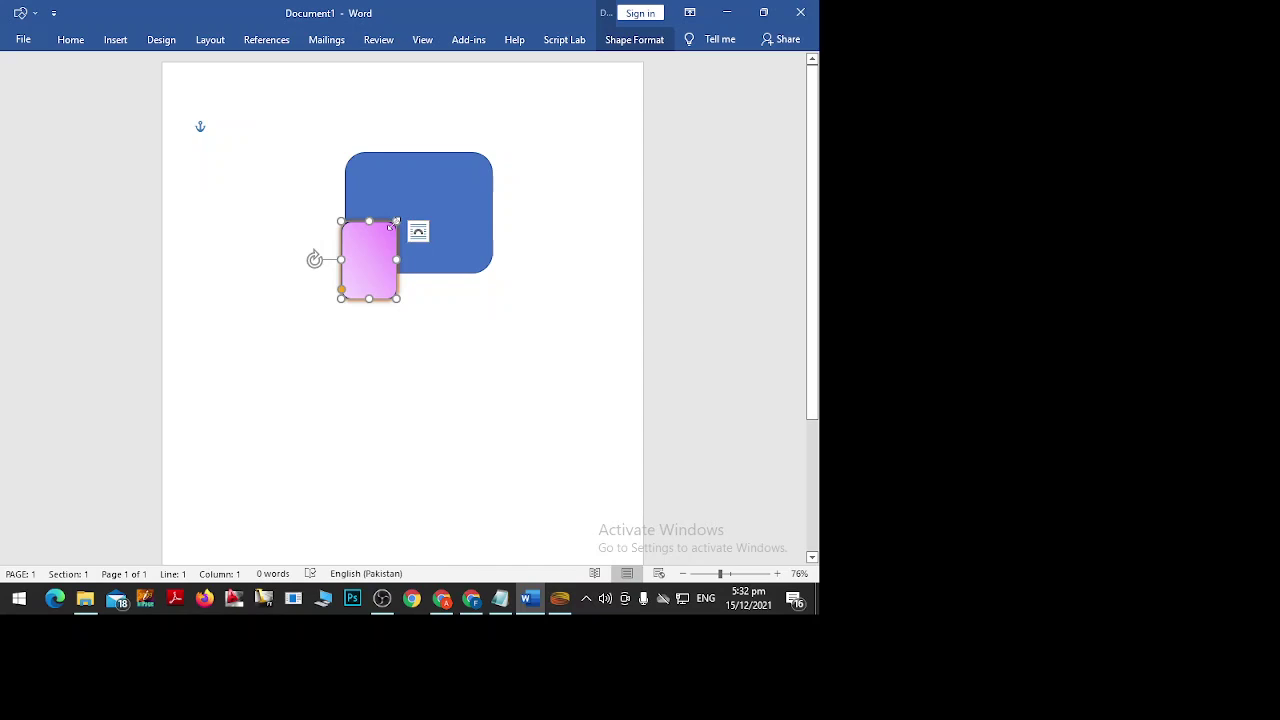
drag(395, 222, 470, 175)
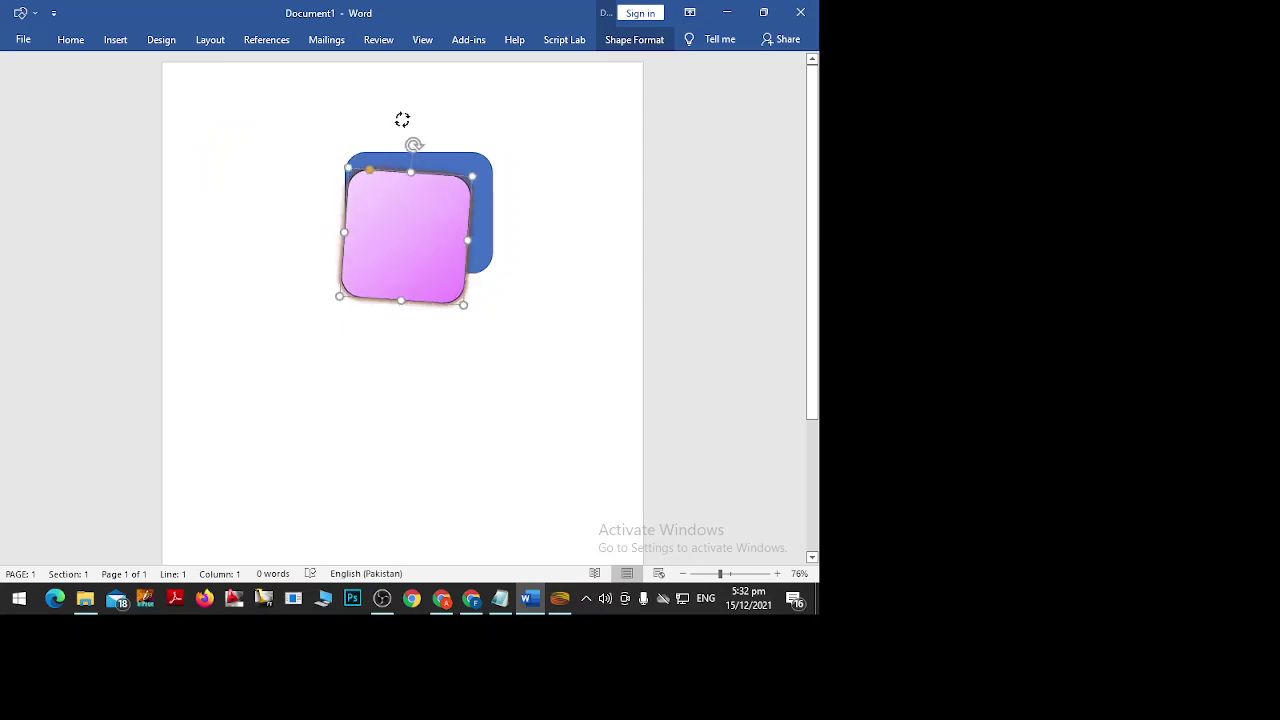
mouse_move(314, 237)
mouse_down()
mouse_move(393, 122)
mouse_move(422, 127)
mouse_up()
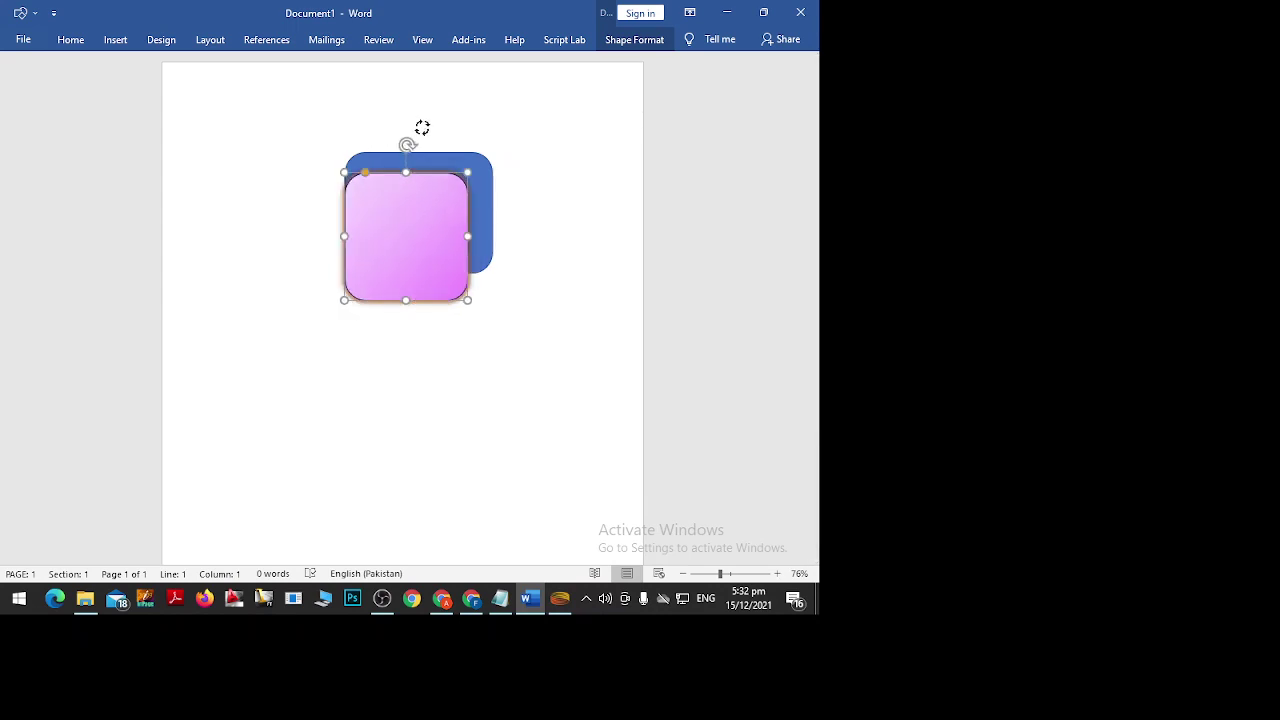
mouse_move(422, 127)
mouse_down()
mouse_move(448, 131)
mouse_move(423, 140)
mouse_up()
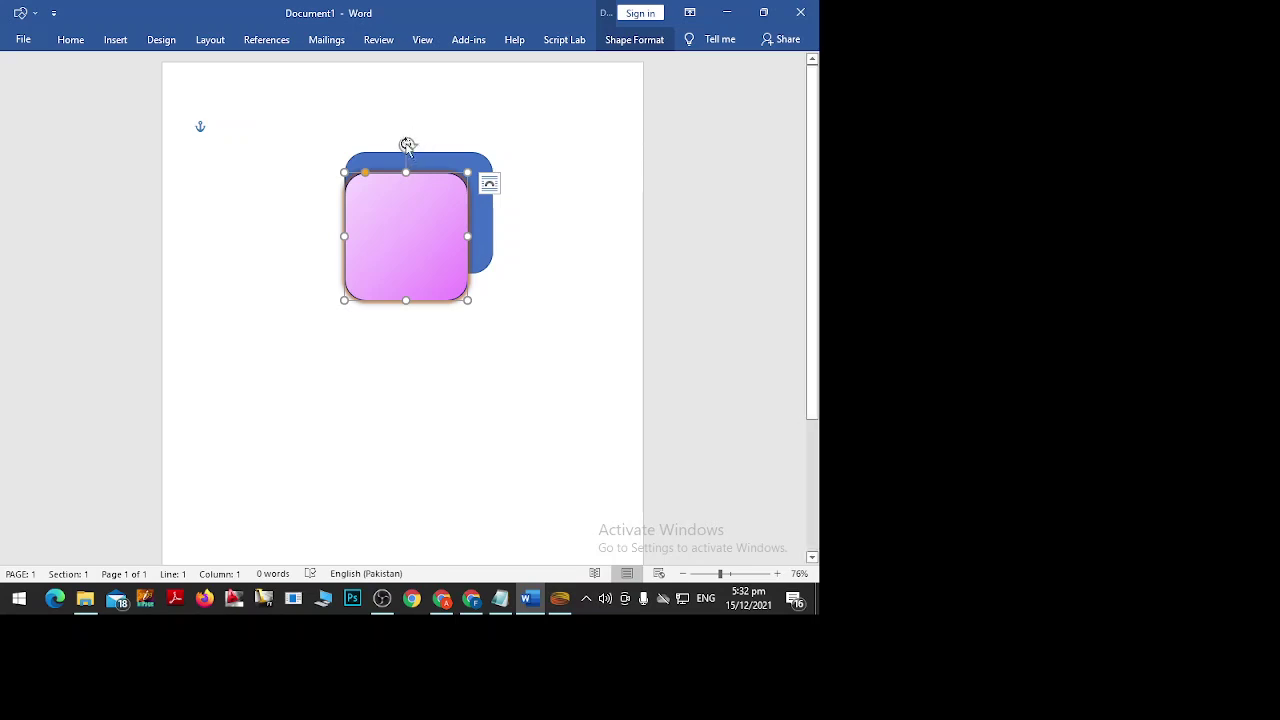
mouse_move(405, 142)
mouse_down()
mouse_move(347, 133)
mouse_move(420, 117)
mouse_up()
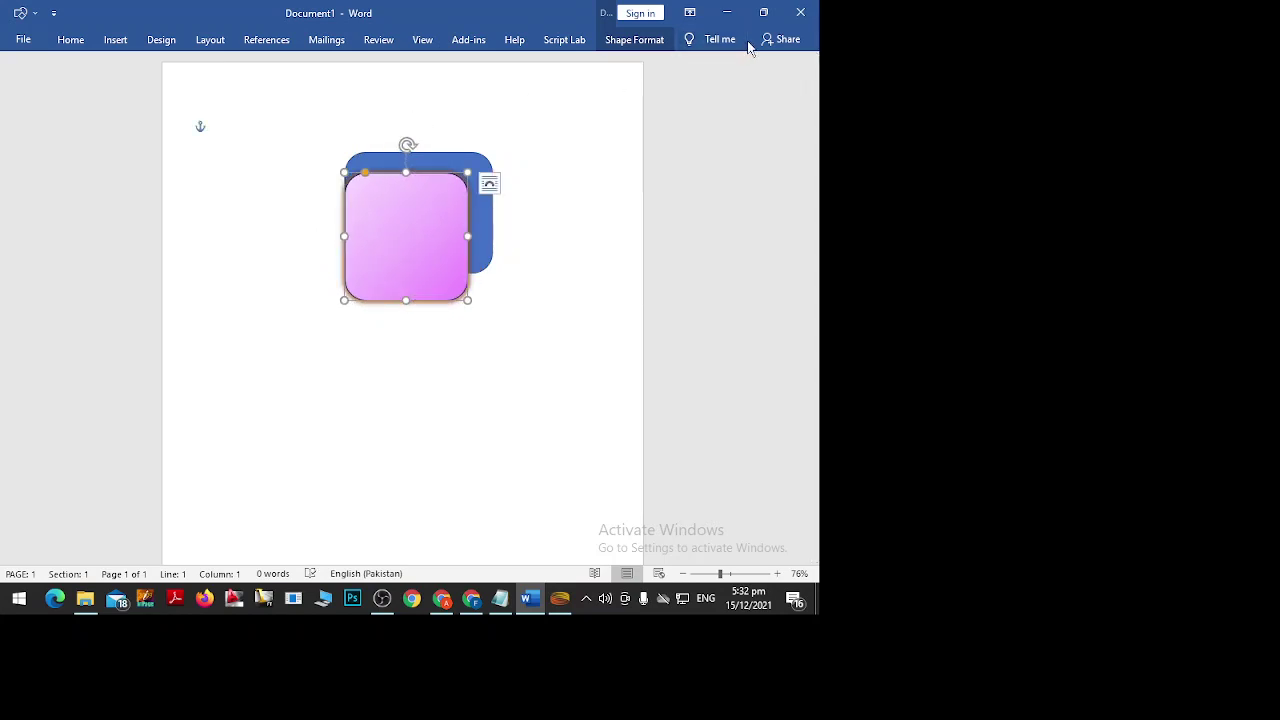
click(422, 40)
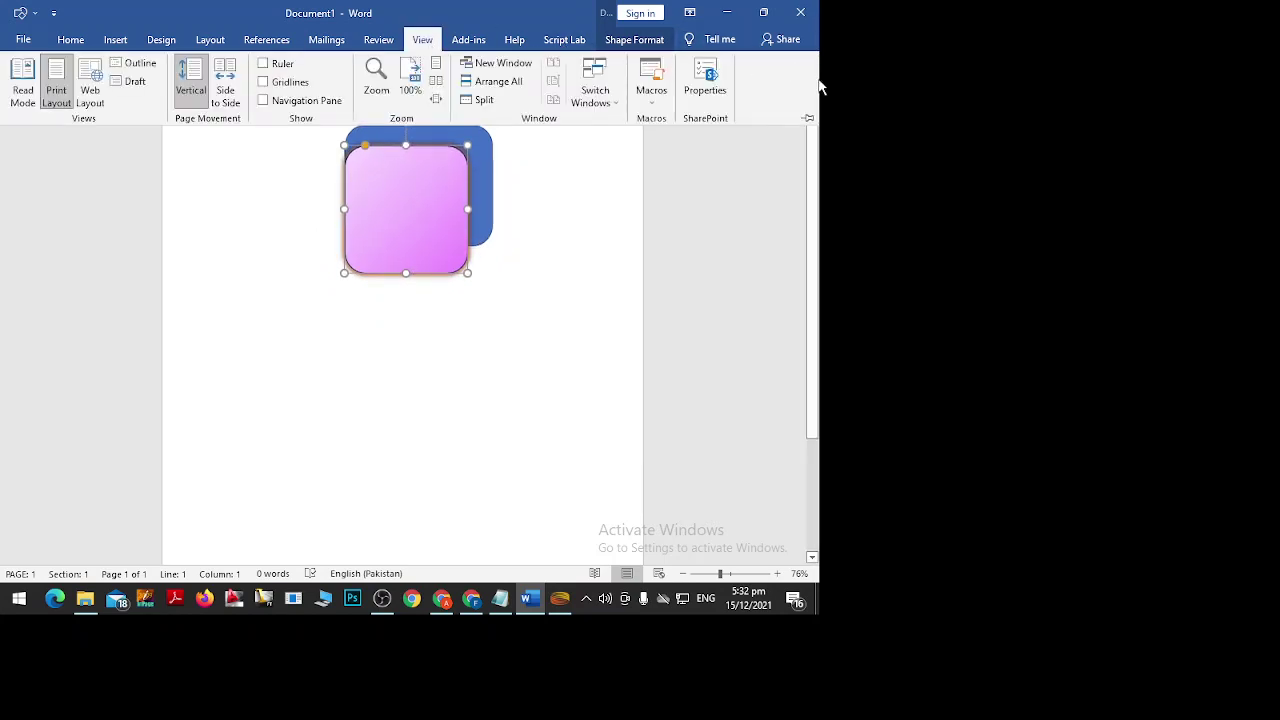
scroll(808, 125, up, 2)
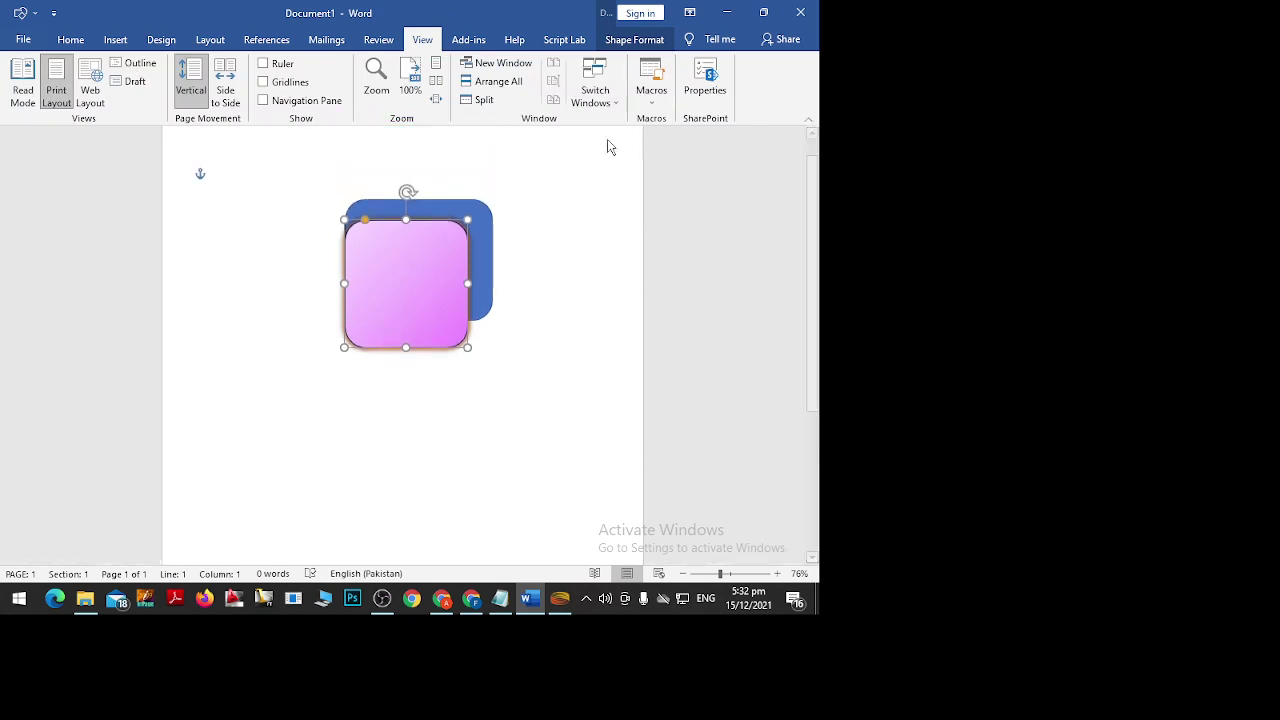
click(635, 41)
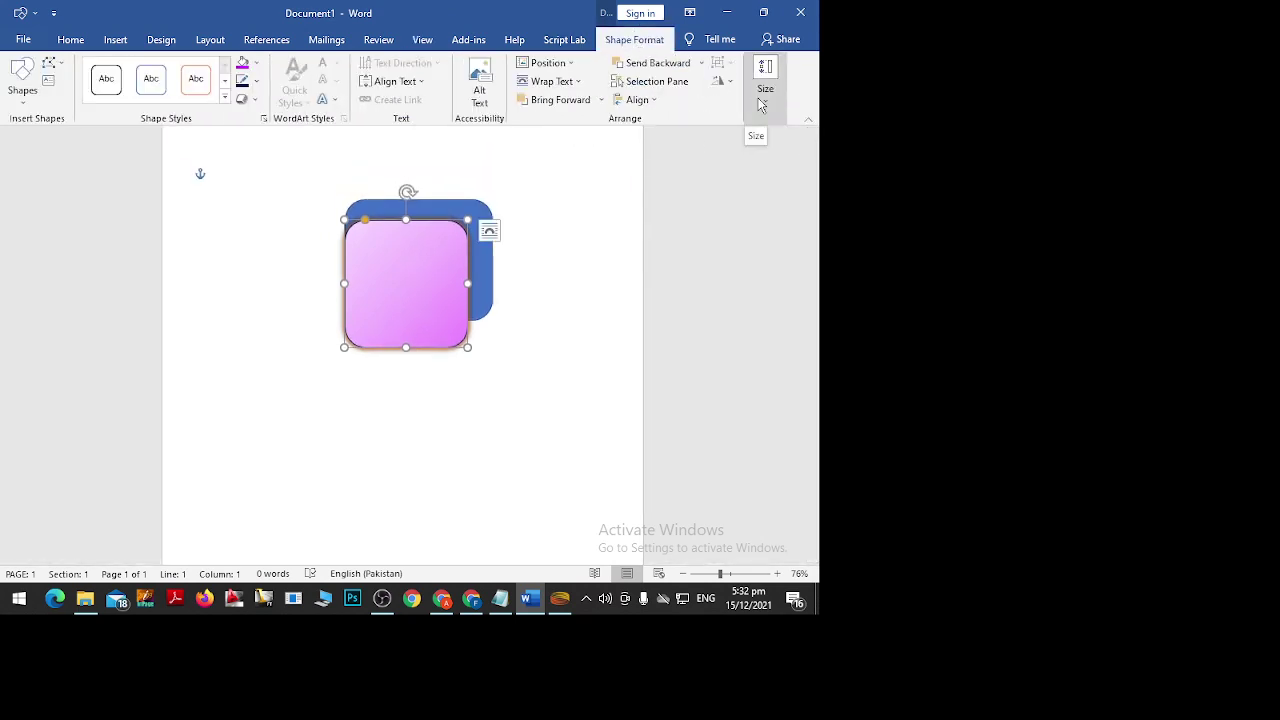
Add the text 'Suffah' inside the pink rounded square and select the word.
click(337, 106)
click(337, 106)
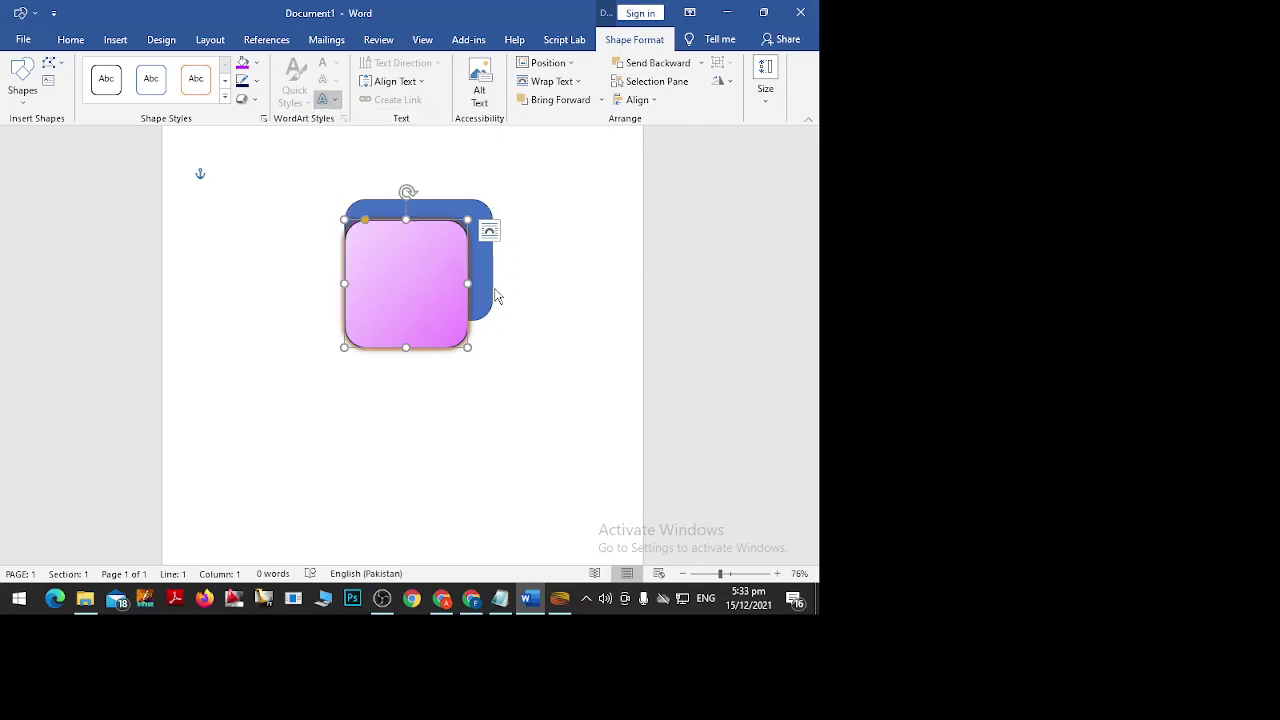
right_click(392, 259)
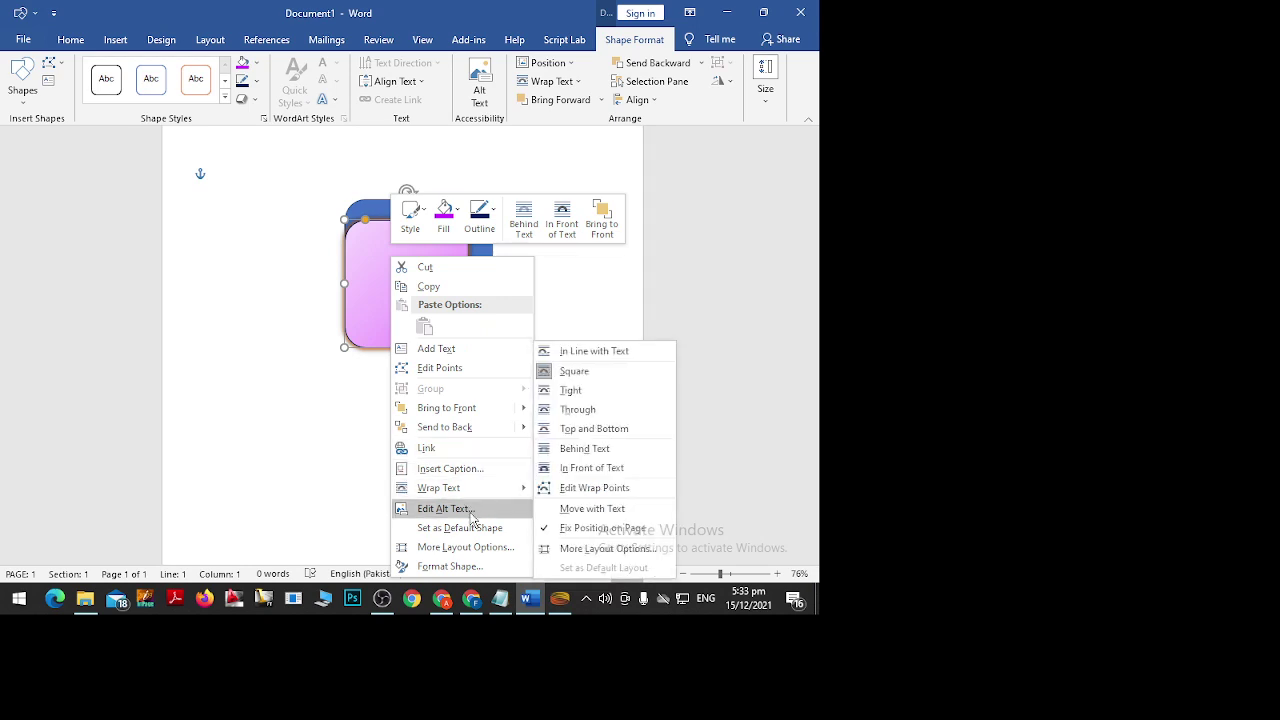
click(450, 354)
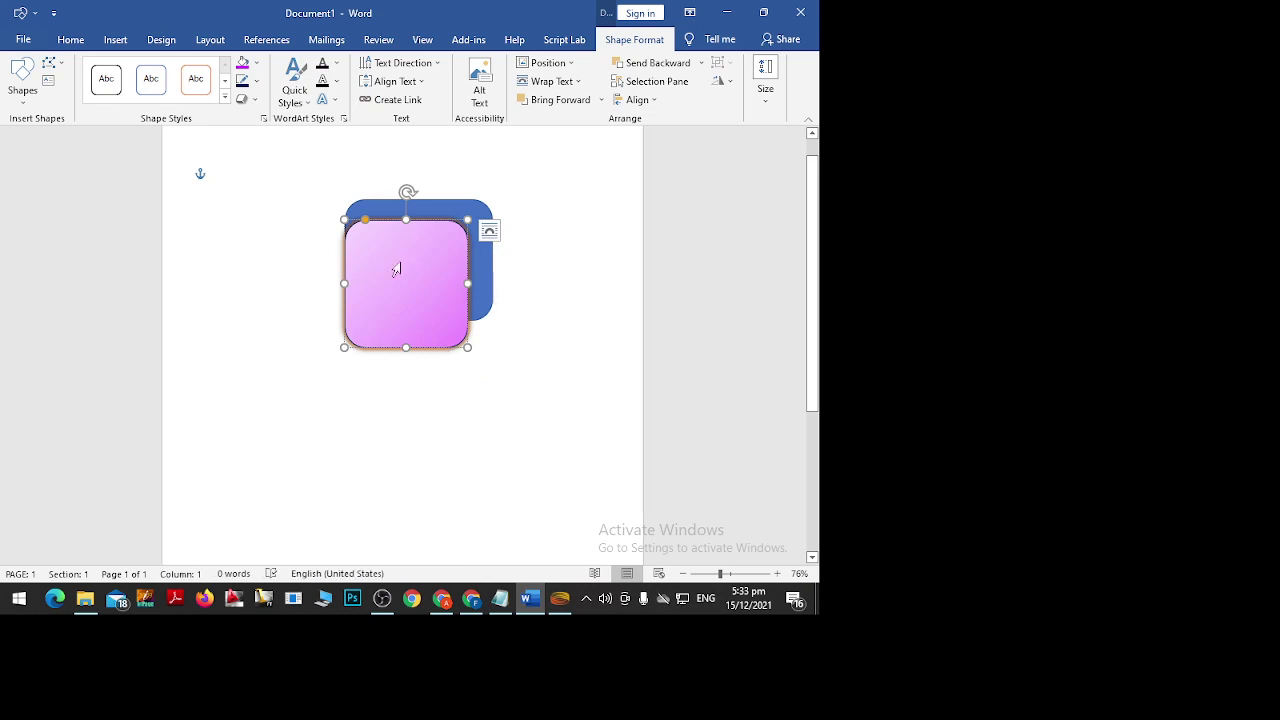
text(affah)
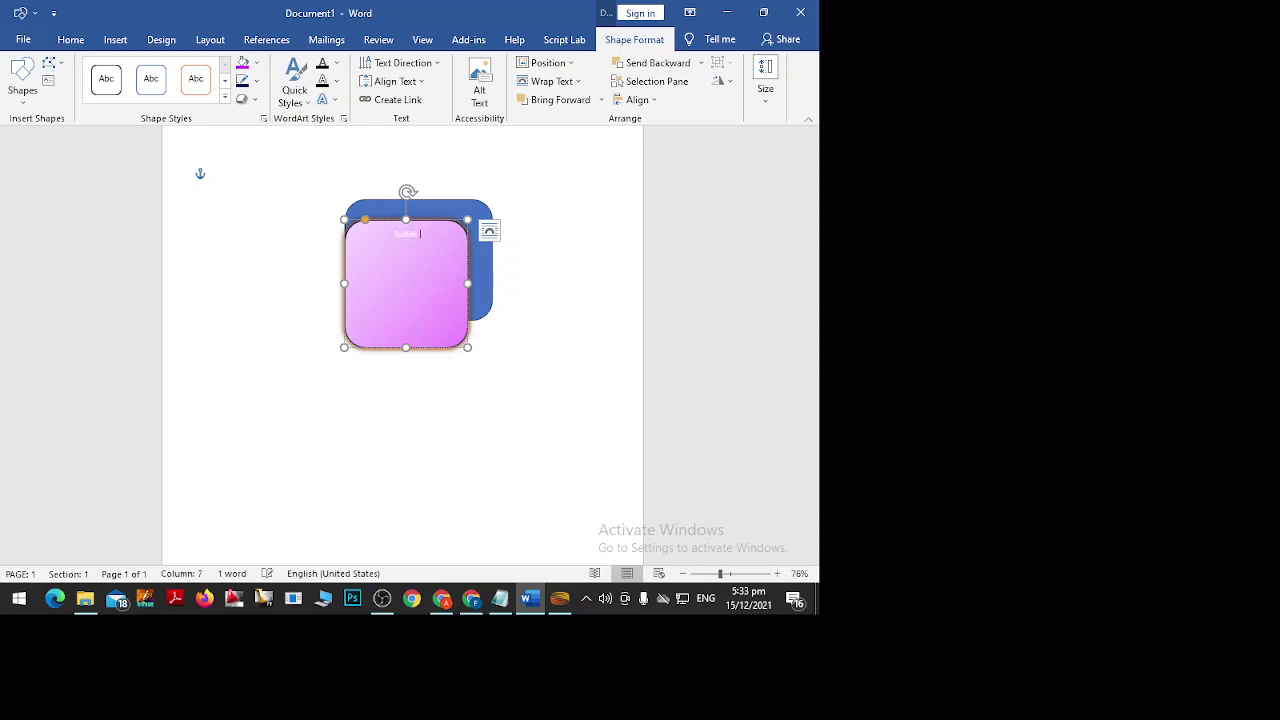
double_click(416, 240)
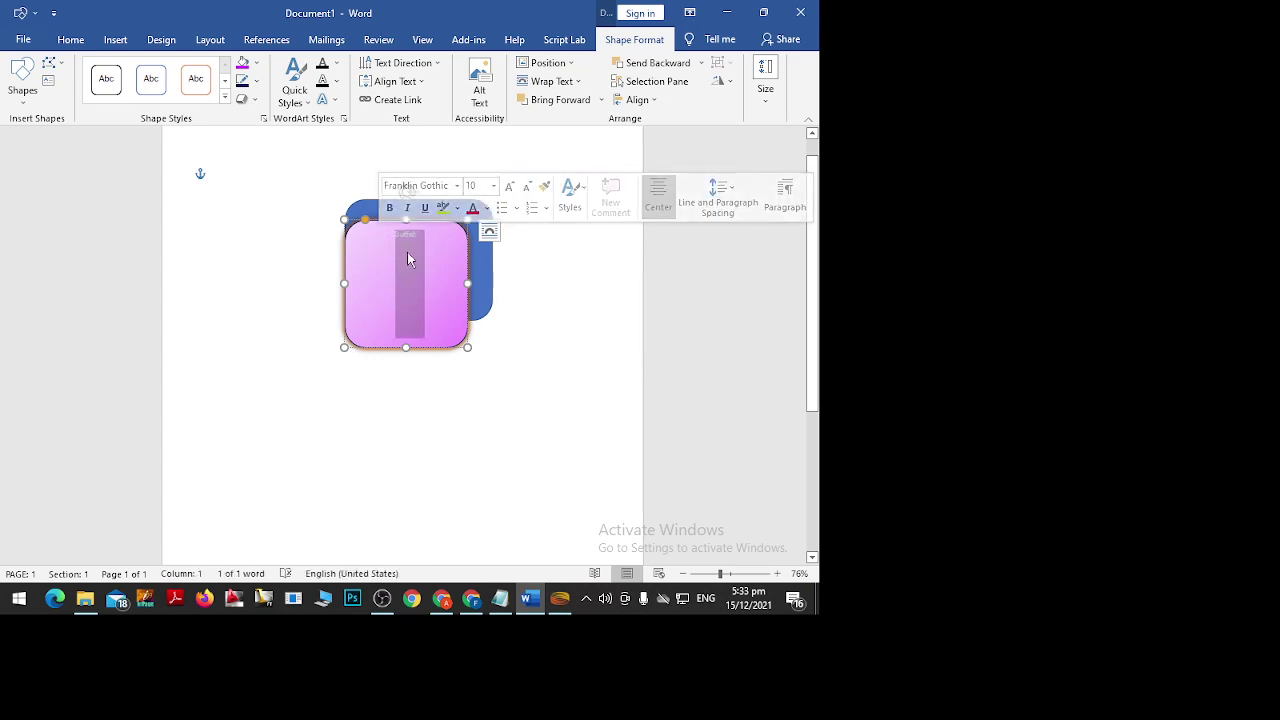
Format the Suffah text as 24 pt, black and bold.
click(493, 186)
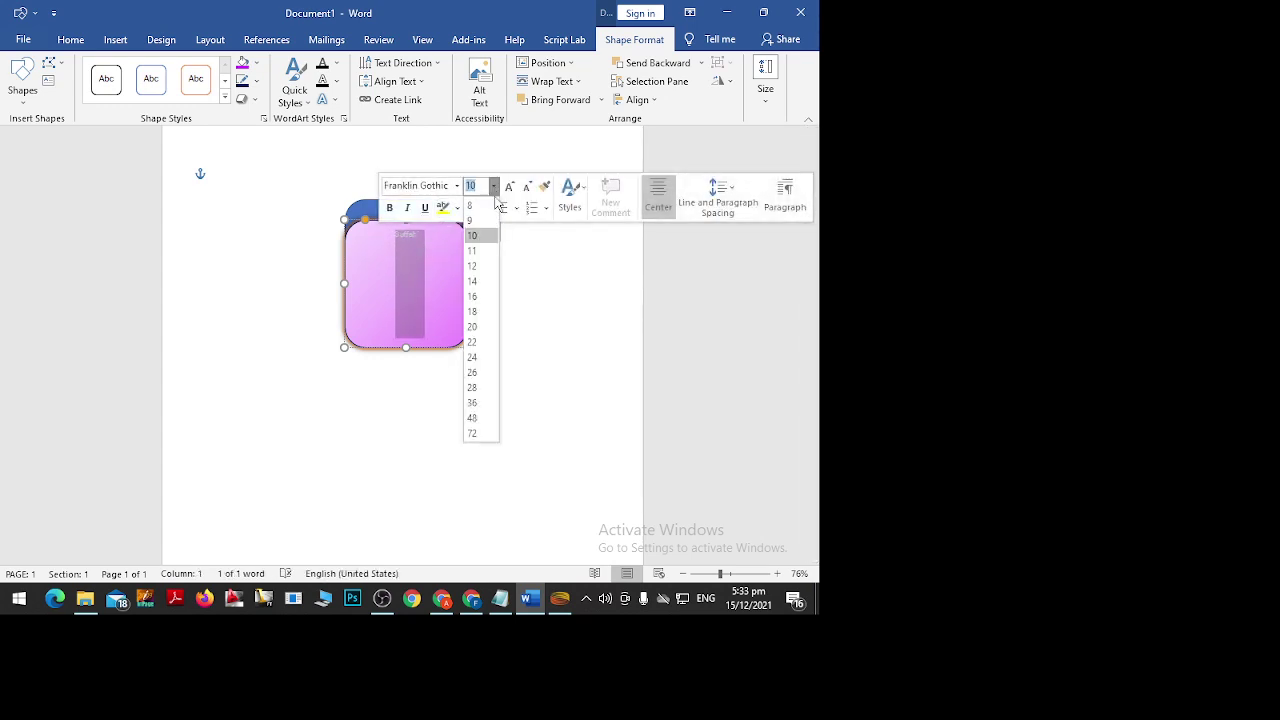
click(476, 357)
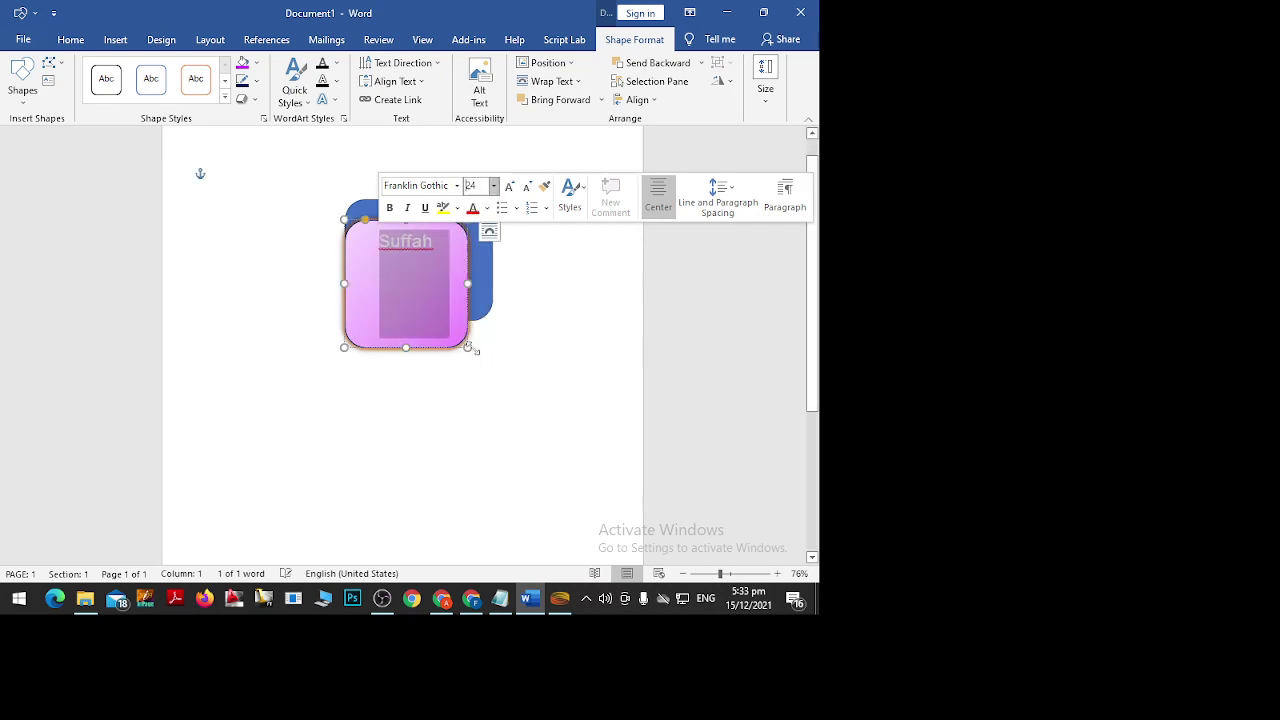
click(487, 208)
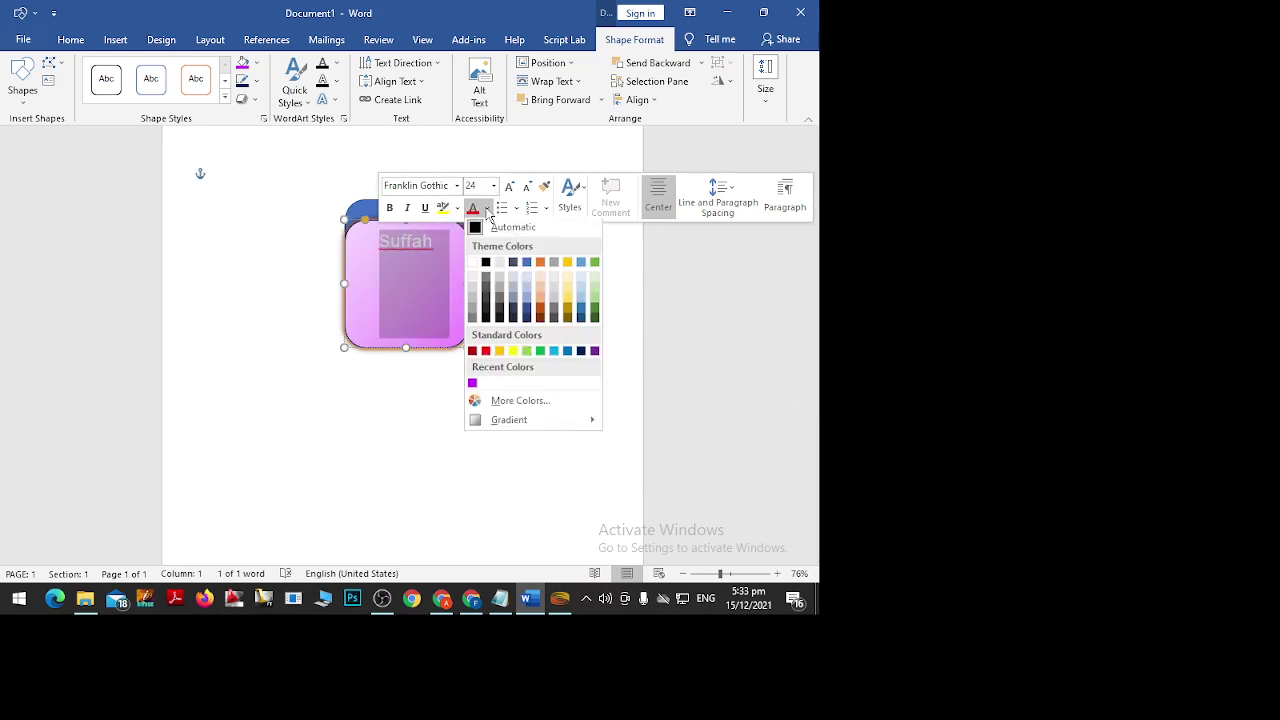
click(486, 264)
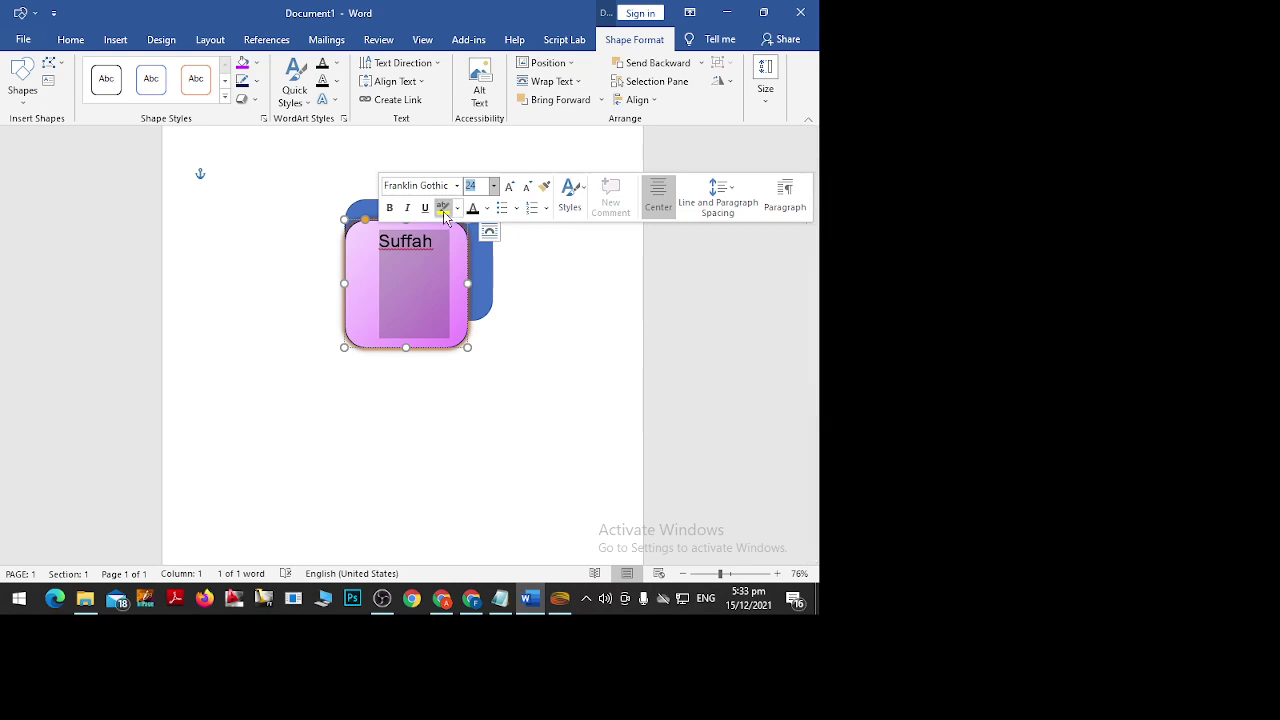
key(ctrl+b)
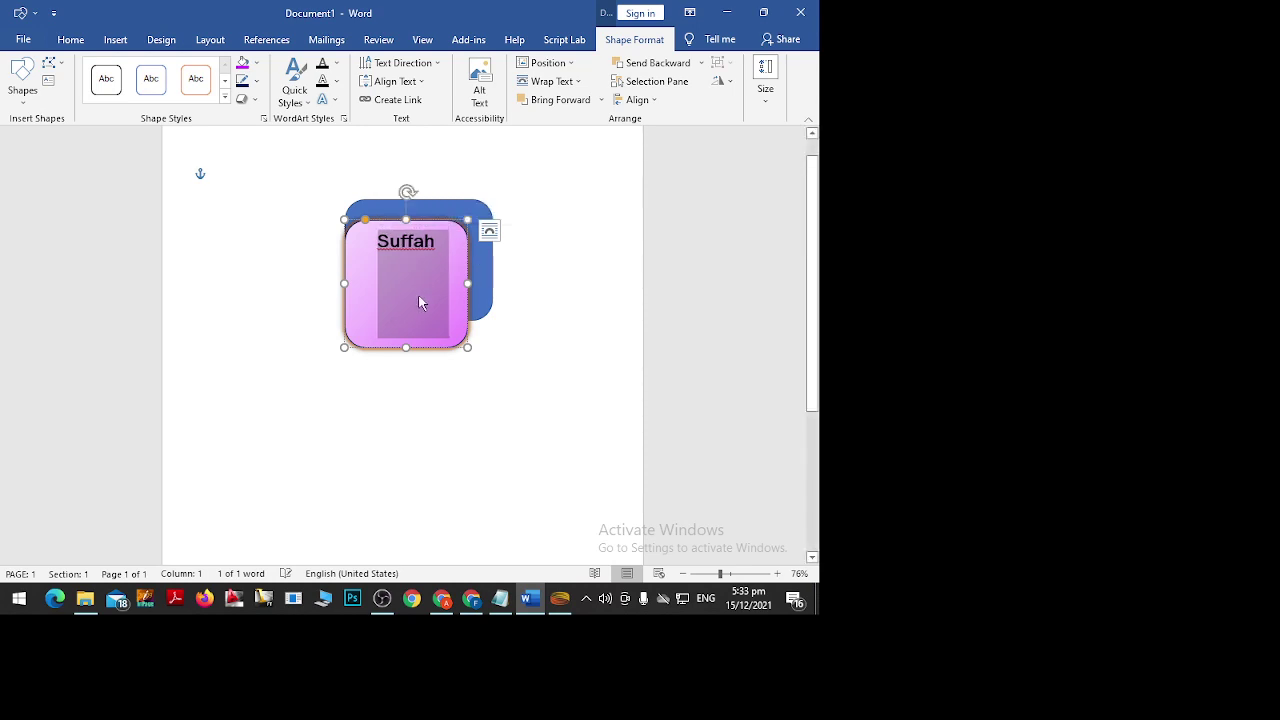
Delete the blue backing shape behind the pink rounded square.
click(422, 301)
click(516, 313)
click(481, 252)
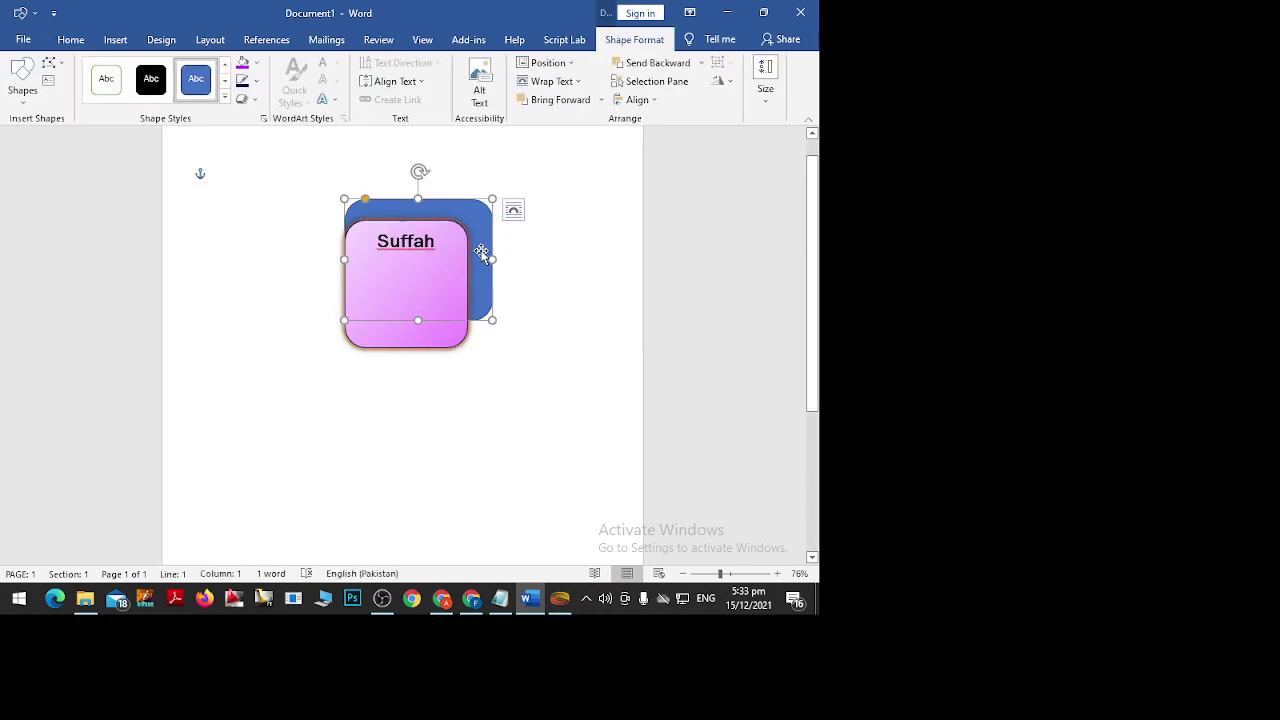
key(Delete)
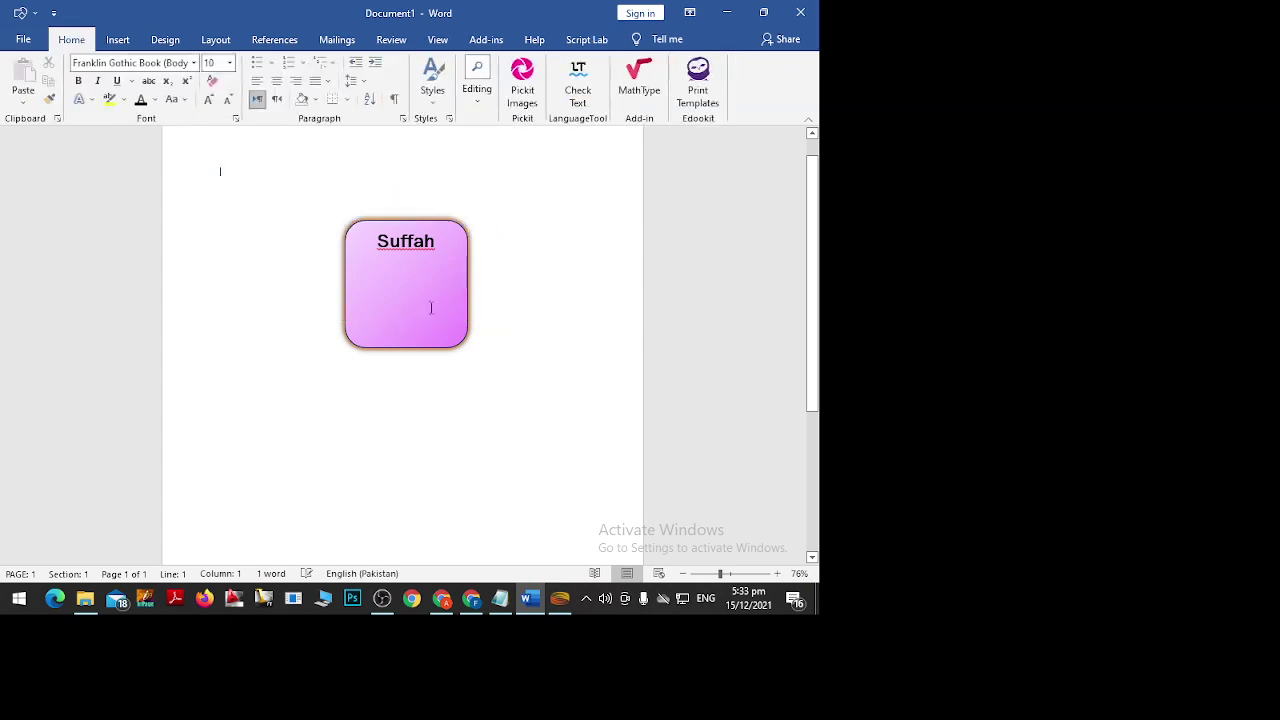
Glance at the spelling suggestions for Suffah, deselect the shape, then bring up OBS Studio.
click(429, 306)
right_click(397, 241)
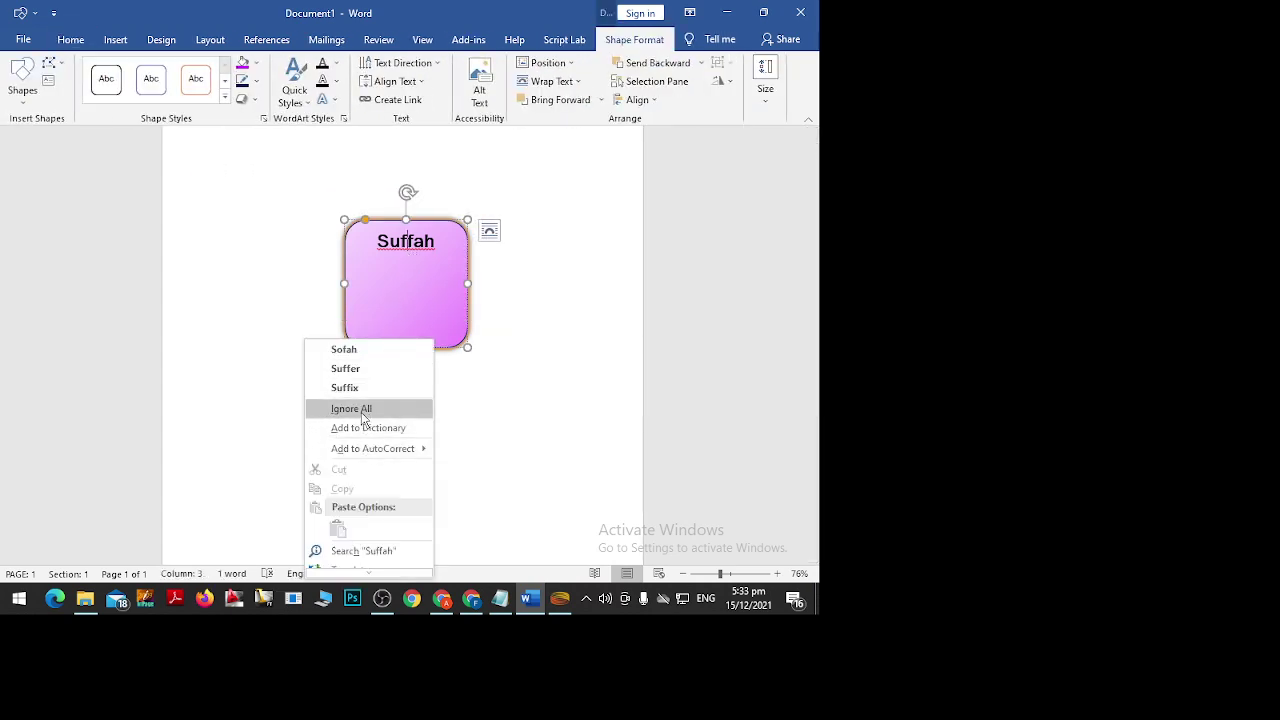
click(526, 360)
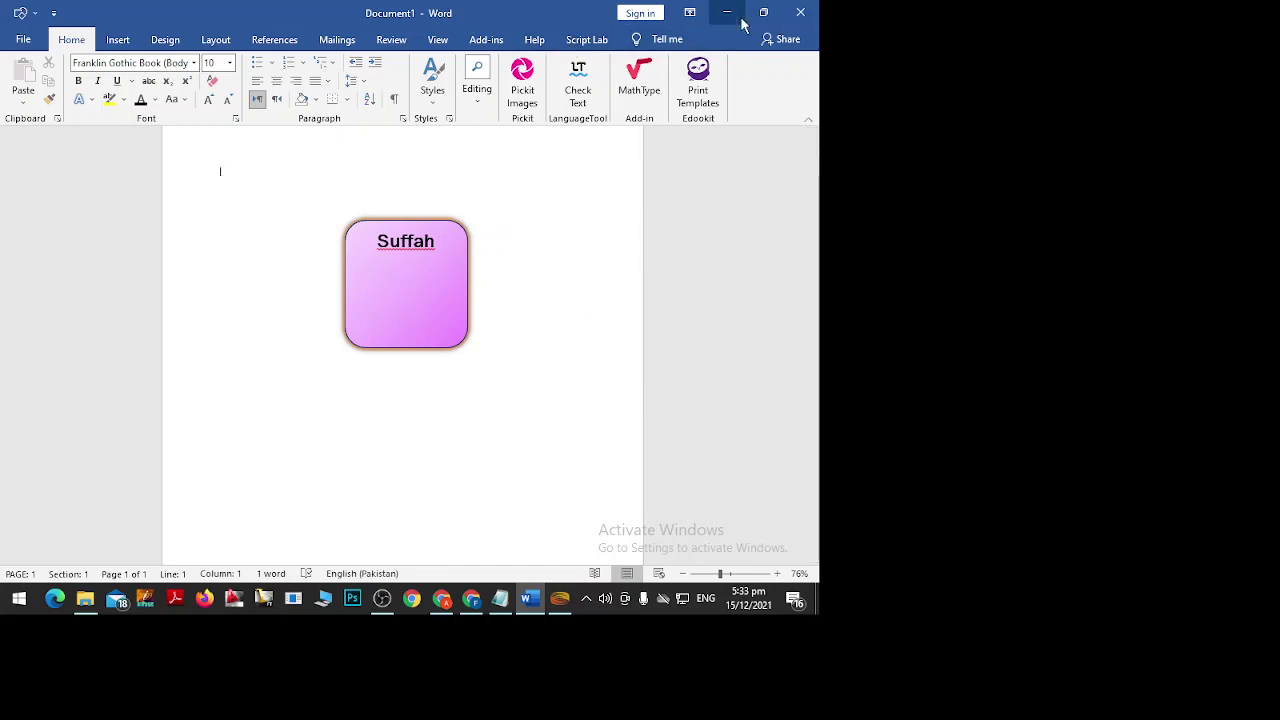
click(381, 598)
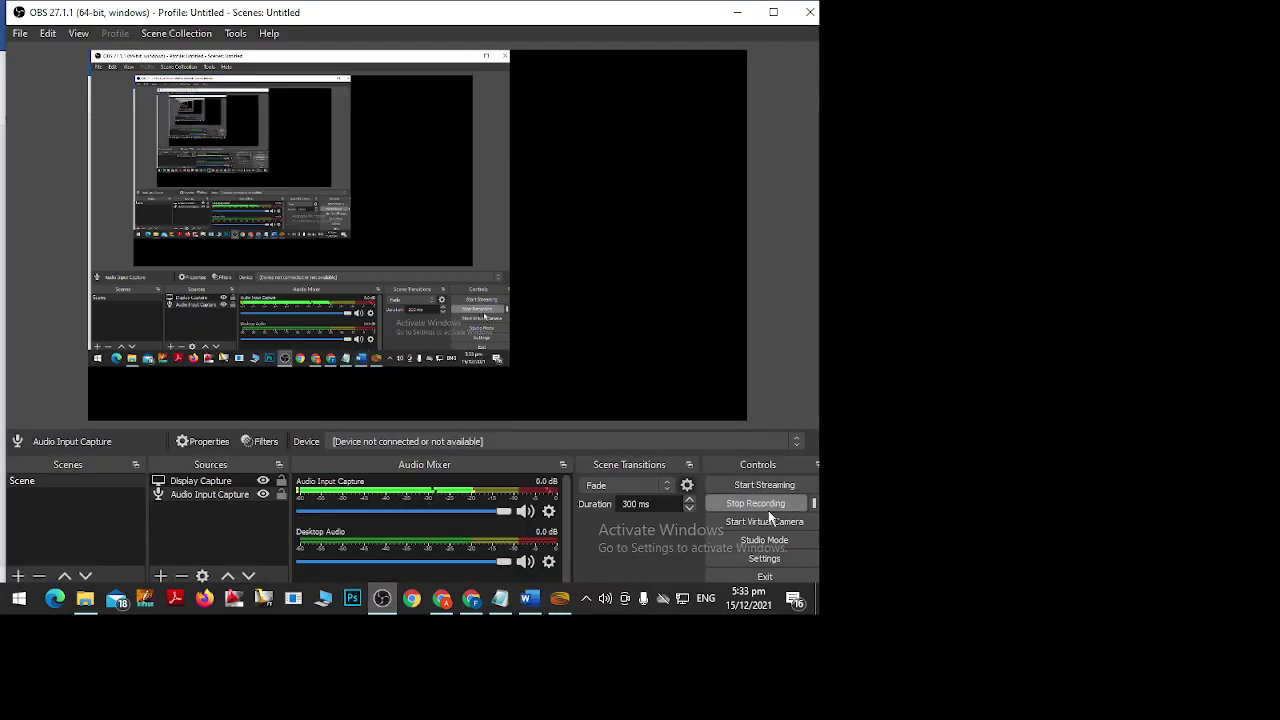